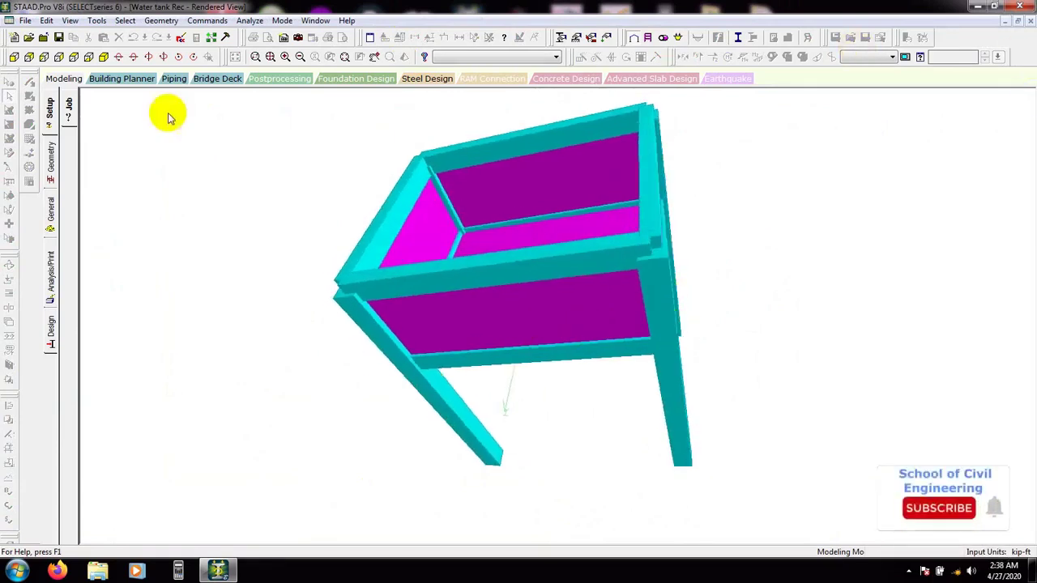
# Step: Close the rendered view, switch to the Plates cursor and show the Load & Definition panel
pyautogui.click(51, 161)
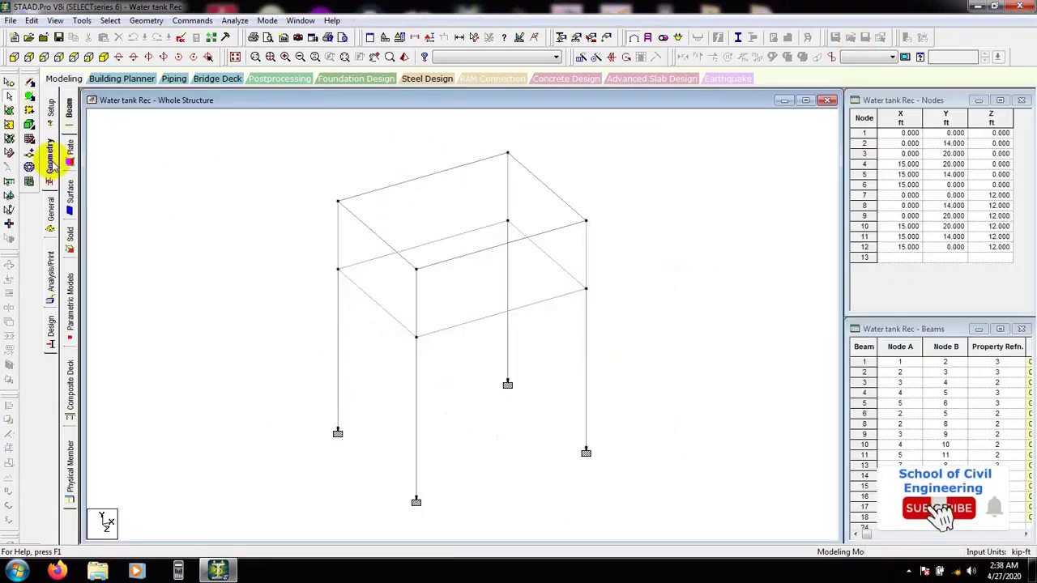
pyautogui.click(9, 111)
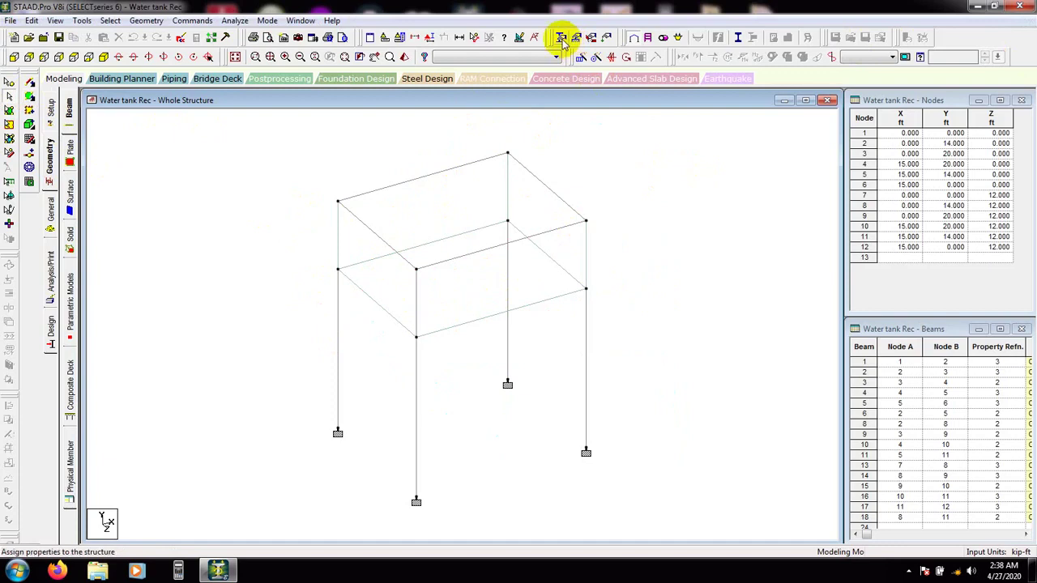
pyautogui.click(606, 39)
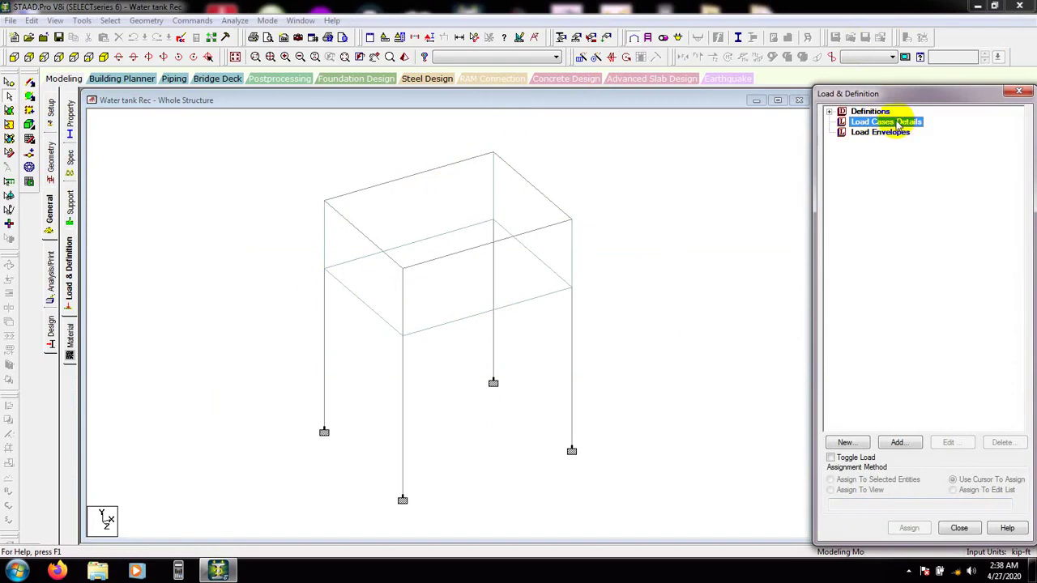
# Step: Add load case 1 titled 'DL' with loading type Dead
pyautogui.click(897, 445)
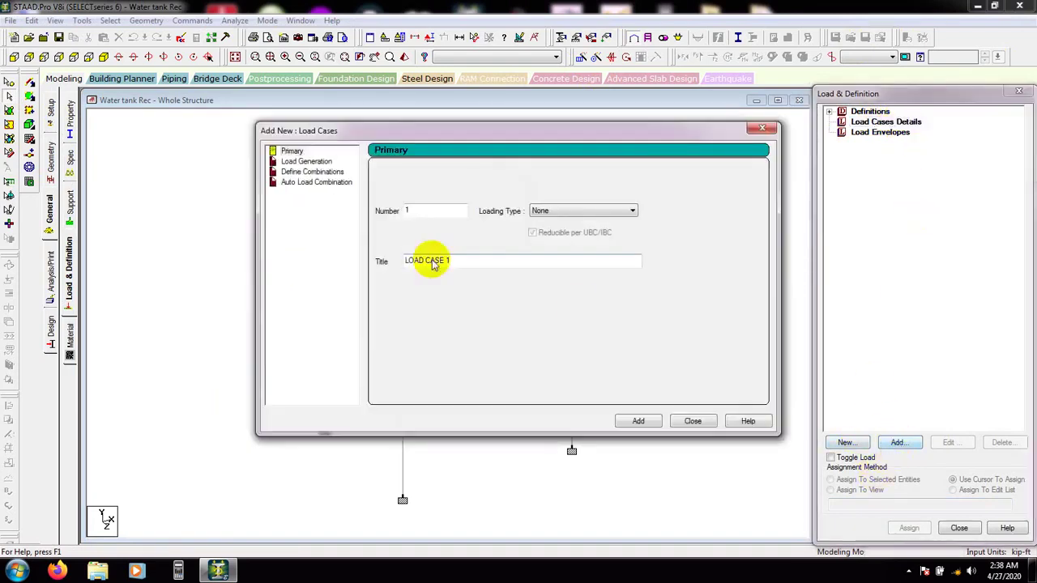
pyautogui.click(613, 214)
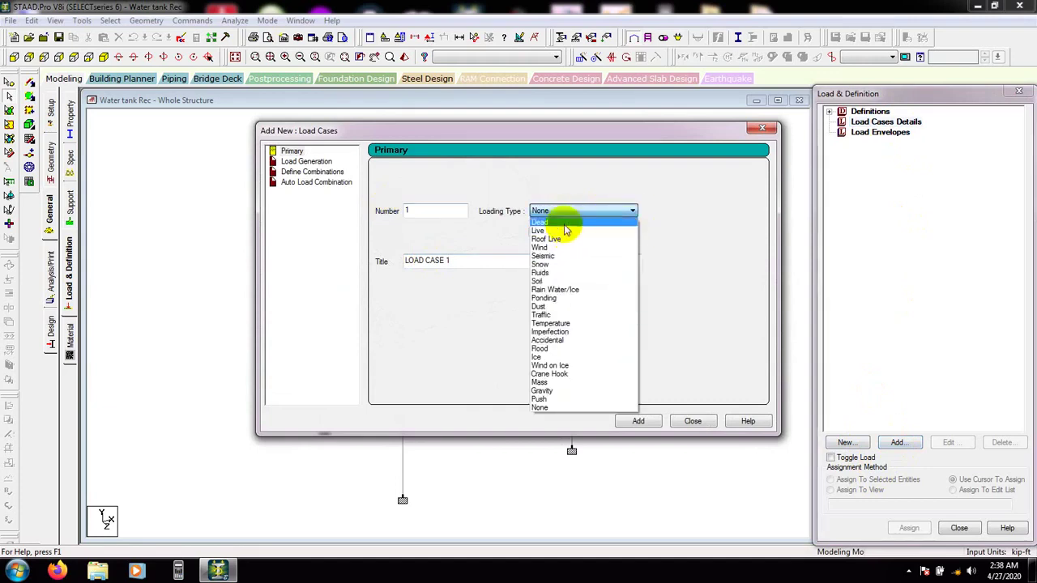
pyautogui.click(564, 223)
pyautogui.moveTo(463, 261); pyautogui.dragTo(362, 263)
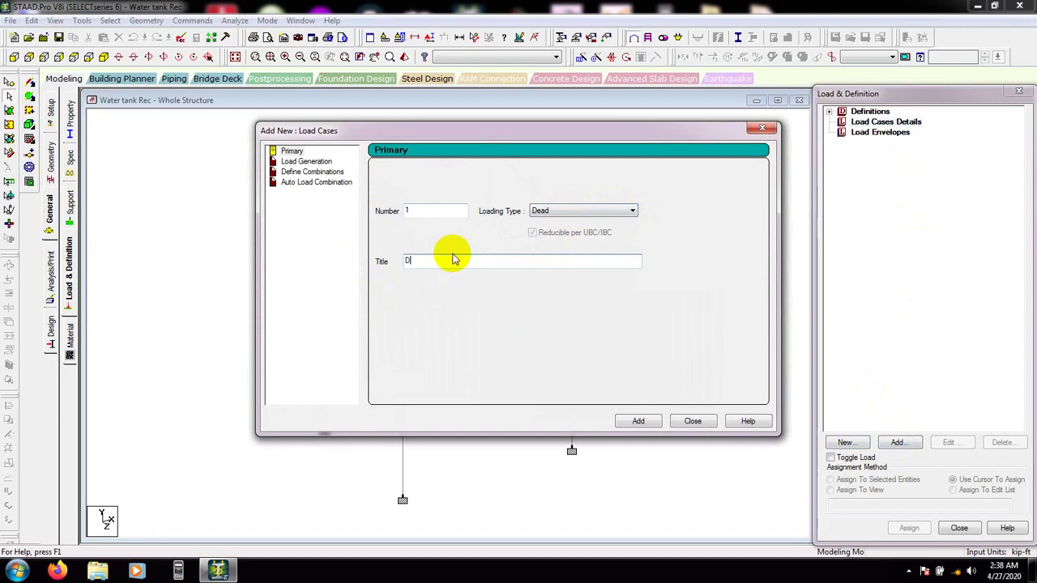
pyautogui.click(637, 421)
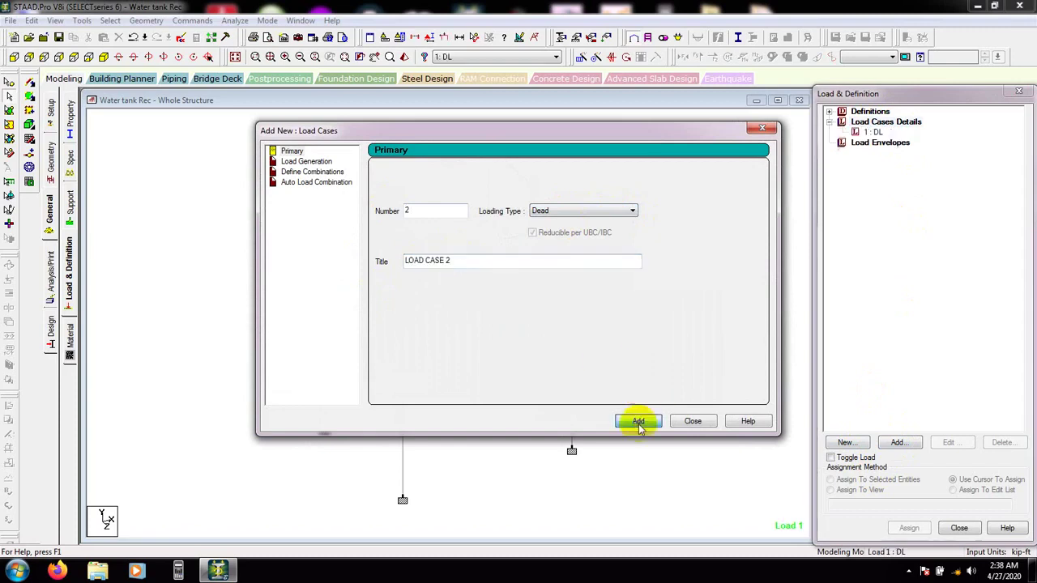
# Step: Add load case 2 titled 'LL' with loading type Live and close the dialog
pyautogui.click(599, 213)
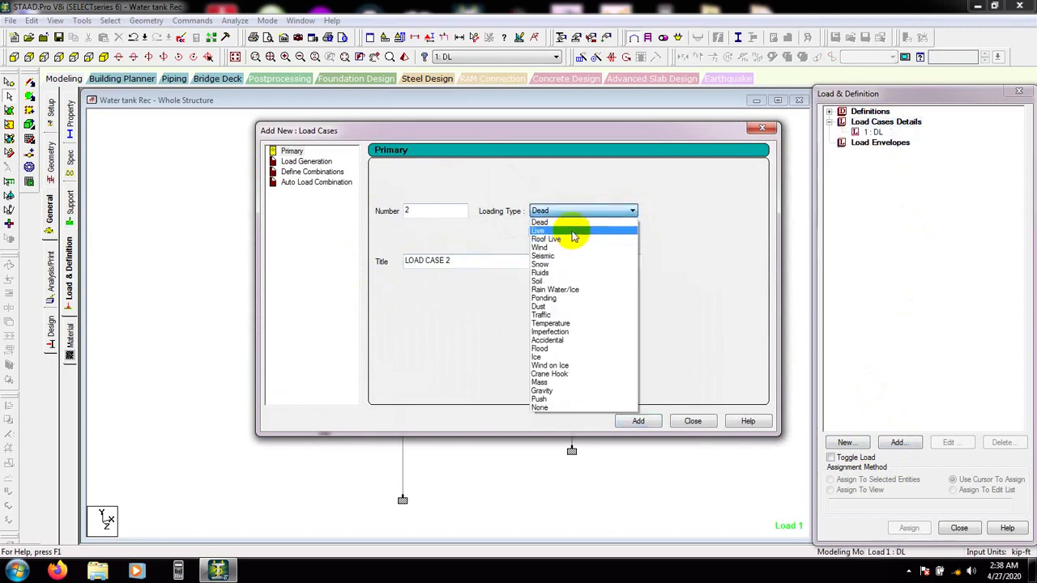
pyautogui.click(578, 221)
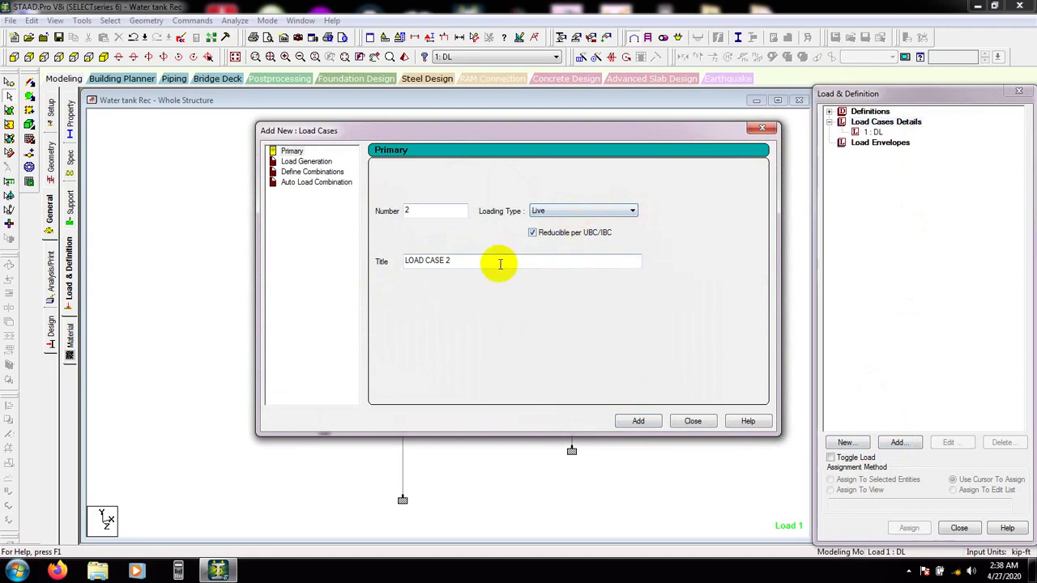
pyautogui.moveTo(492, 261); pyautogui.dragTo(370, 261)
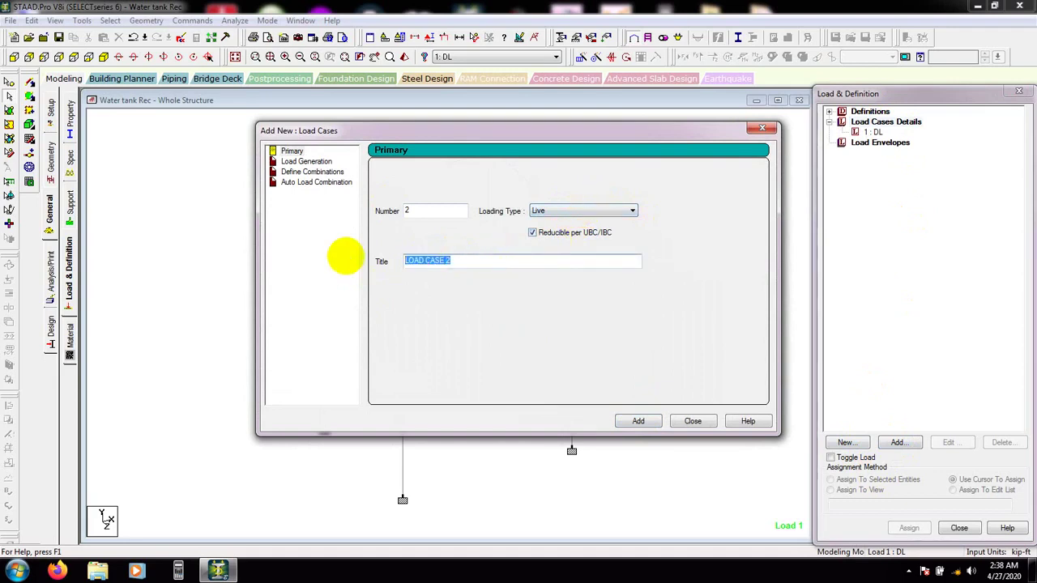
pyautogui.click(638, 421)
pyautogui.click(691, 422)
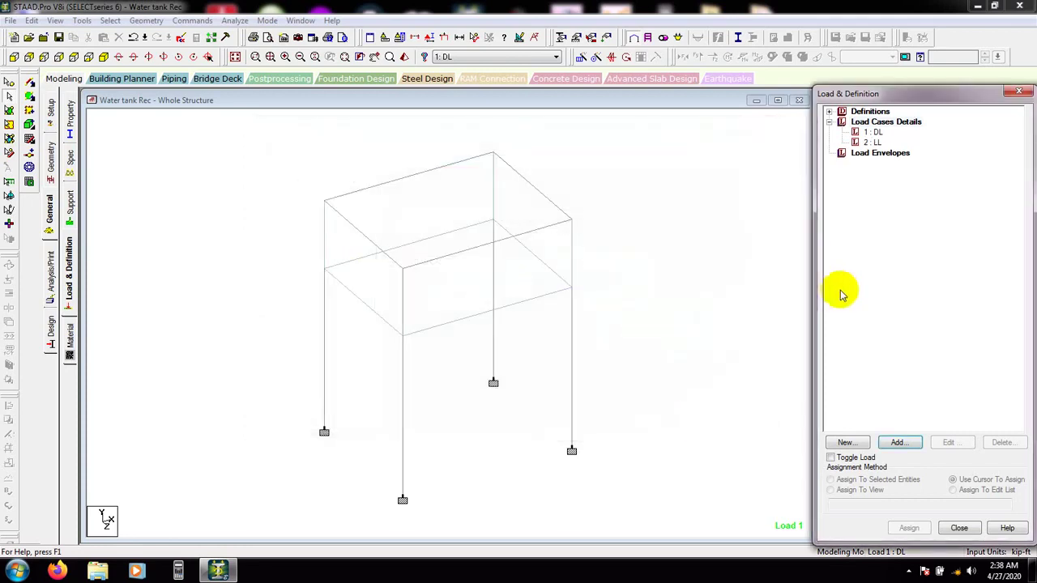
pyautogui.click(875, 133)
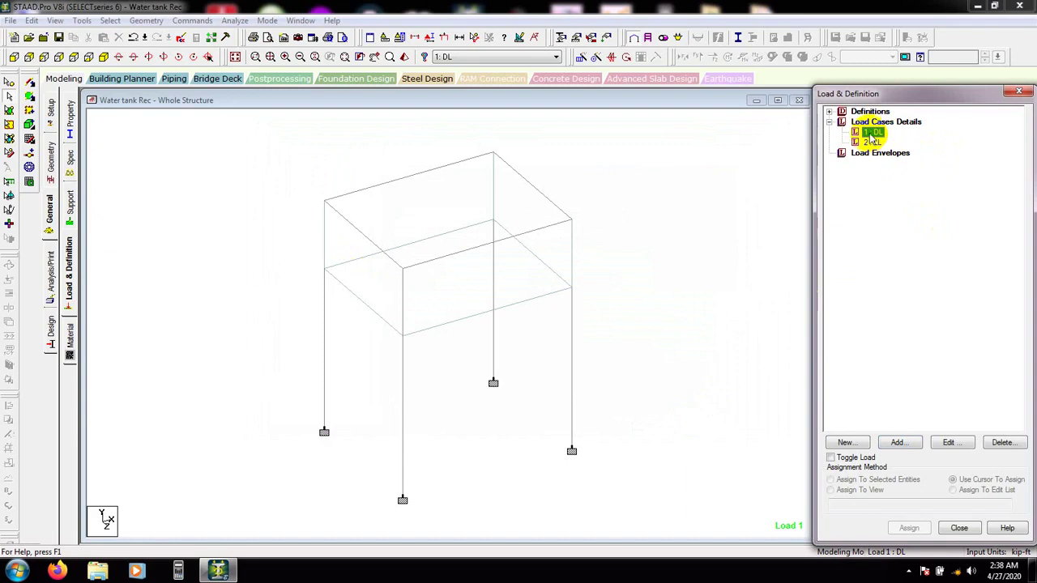
# Step: Add a Selfweight load in direction Y with factor -1 to the DL case
pyautogui.click(898, 442)
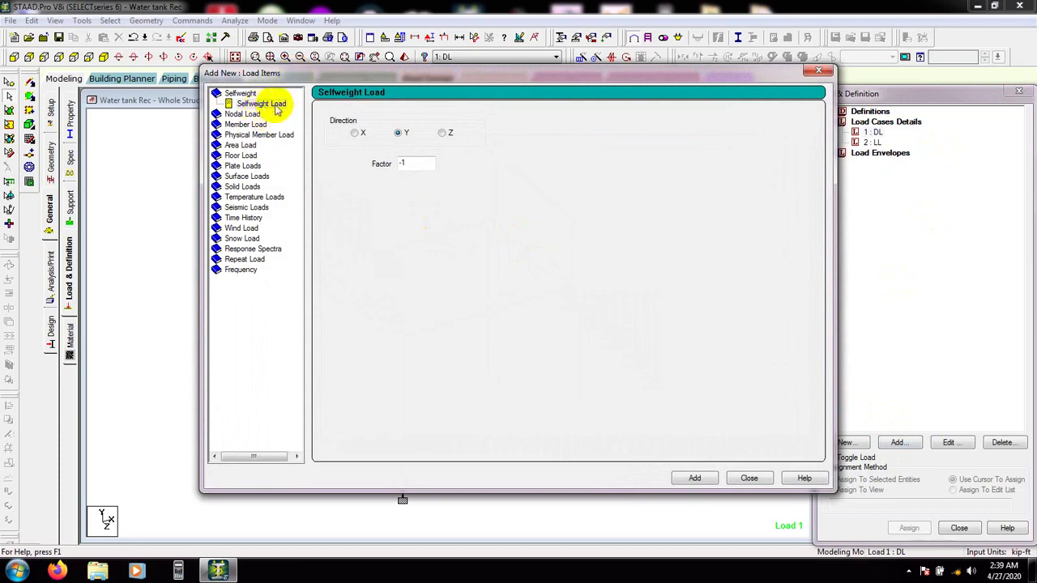
pyautogui.click(275, 105)
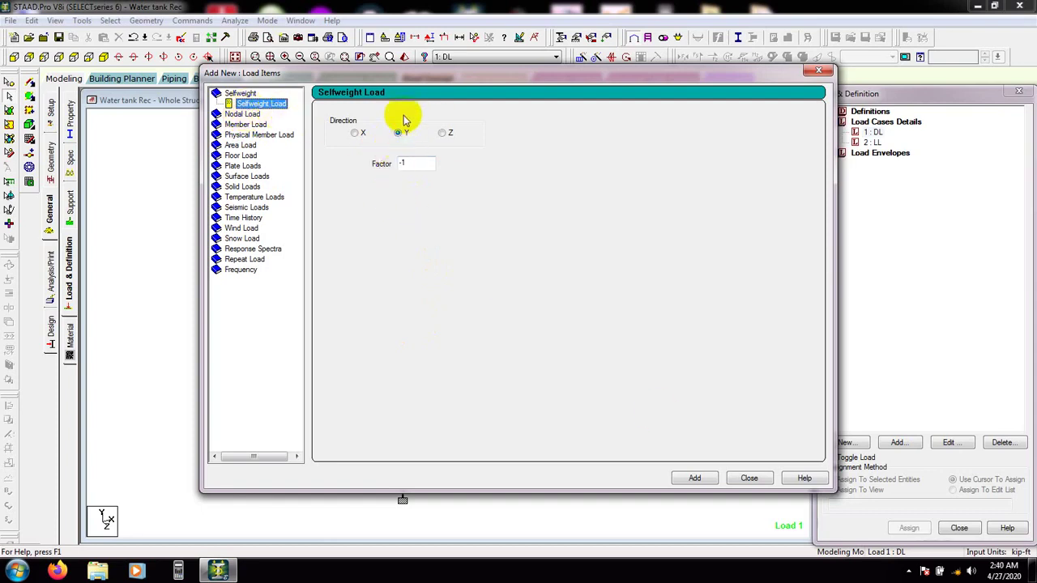
pyautogui.click(416, 166)
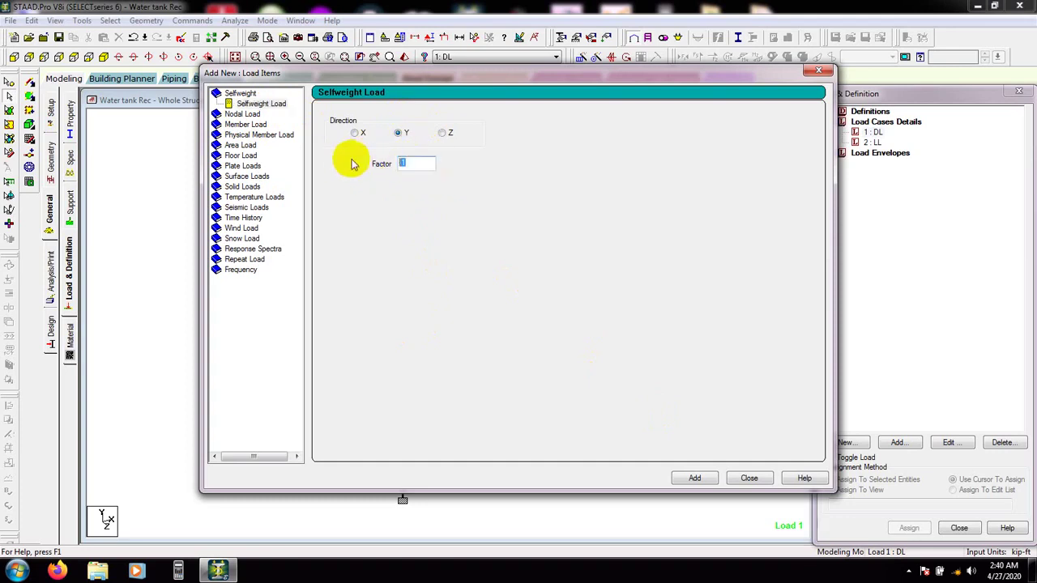
pyautogui.click(407, 167)
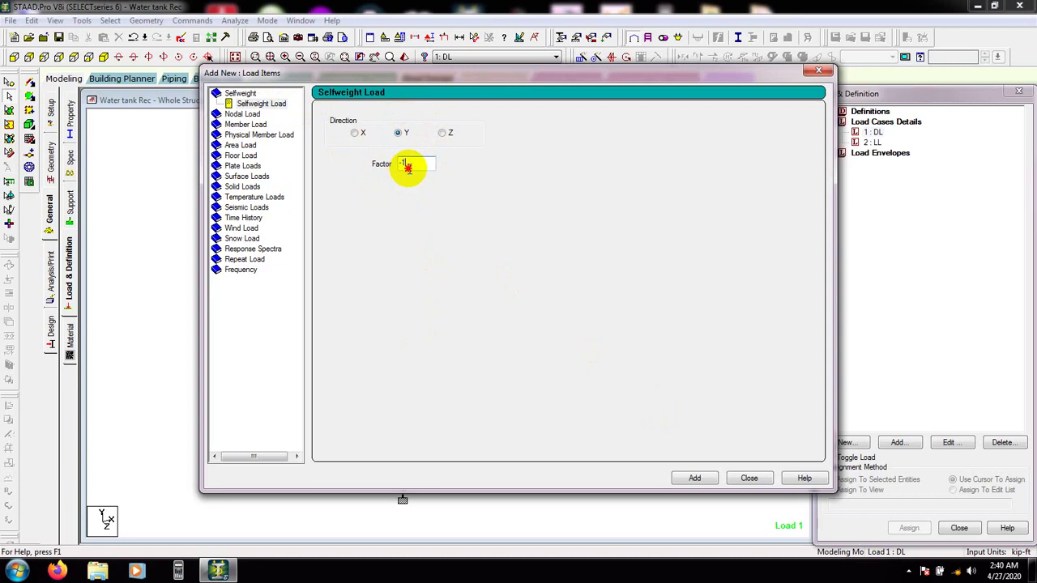
pyautogui.click(698, 479)
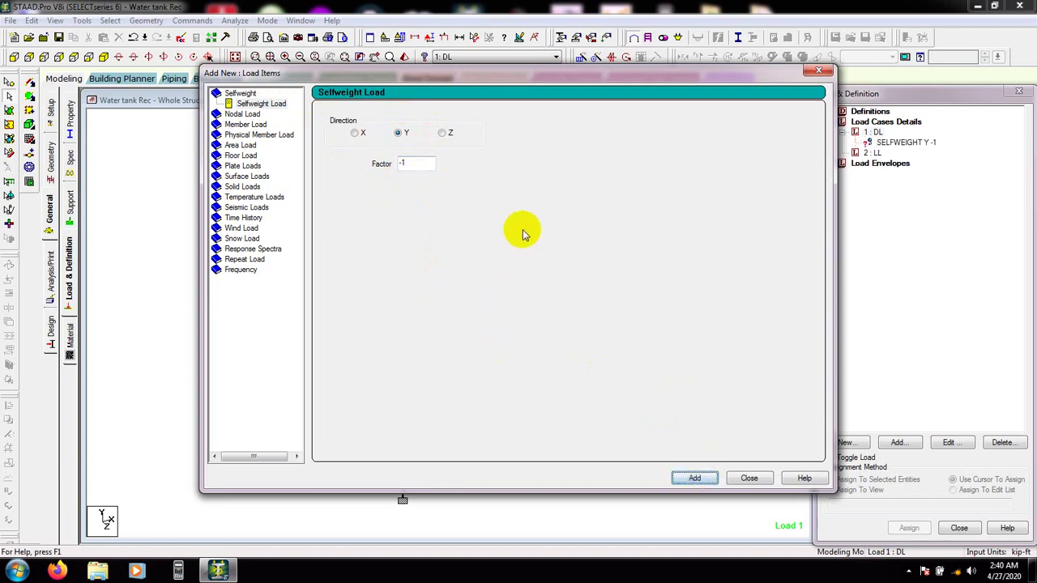
pyautogui.click(749, 479)
pyautogui.click(902, 144)
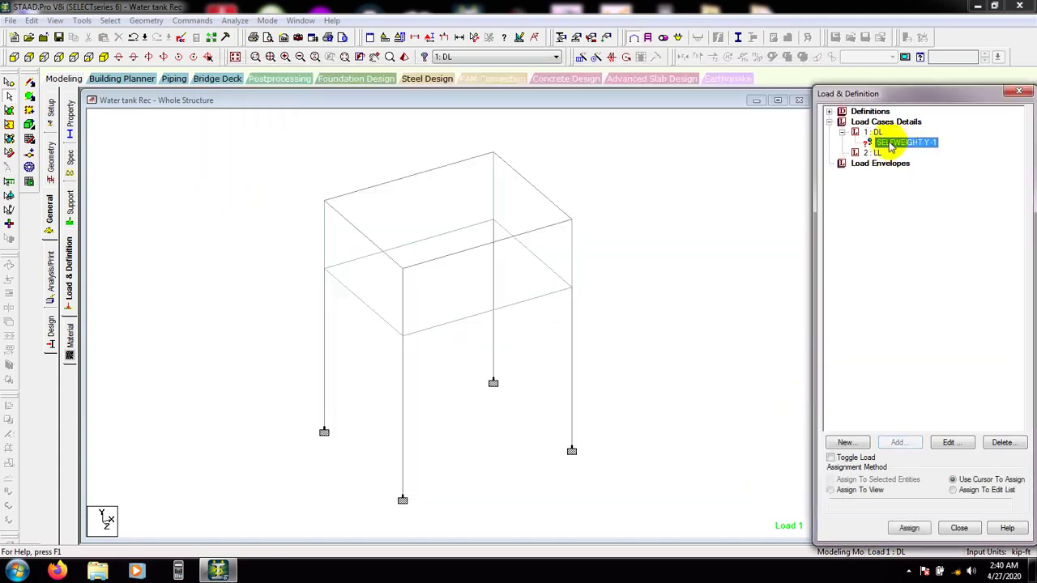
# Step: Assign SELFWEIGHT Y -1 to the whole structure using Assign To View, confirming Yes
pyautogui.click(851, 489)
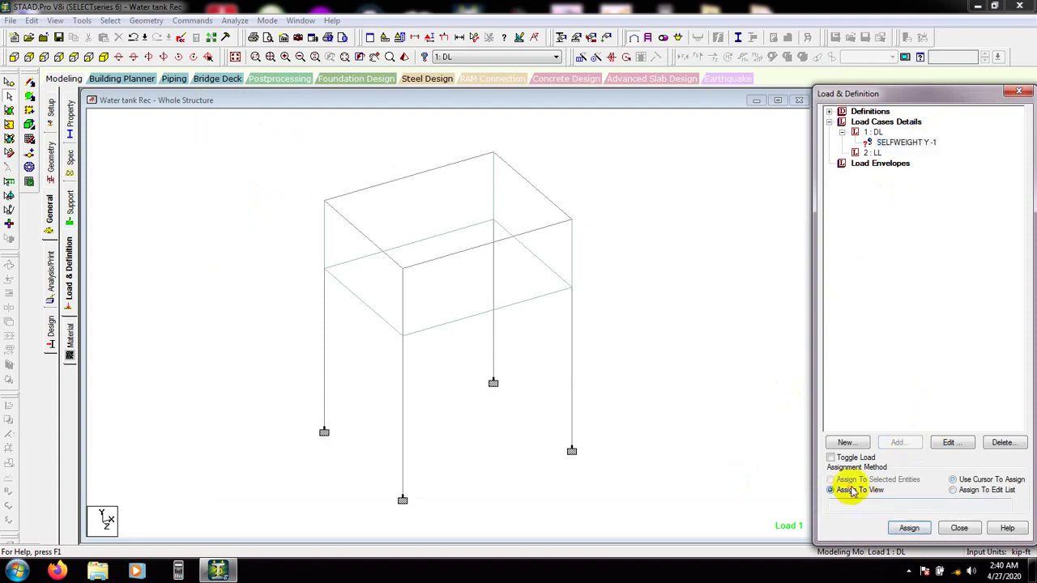
pyautogui.click(909, 527)
pyautogui.click(874, 350)
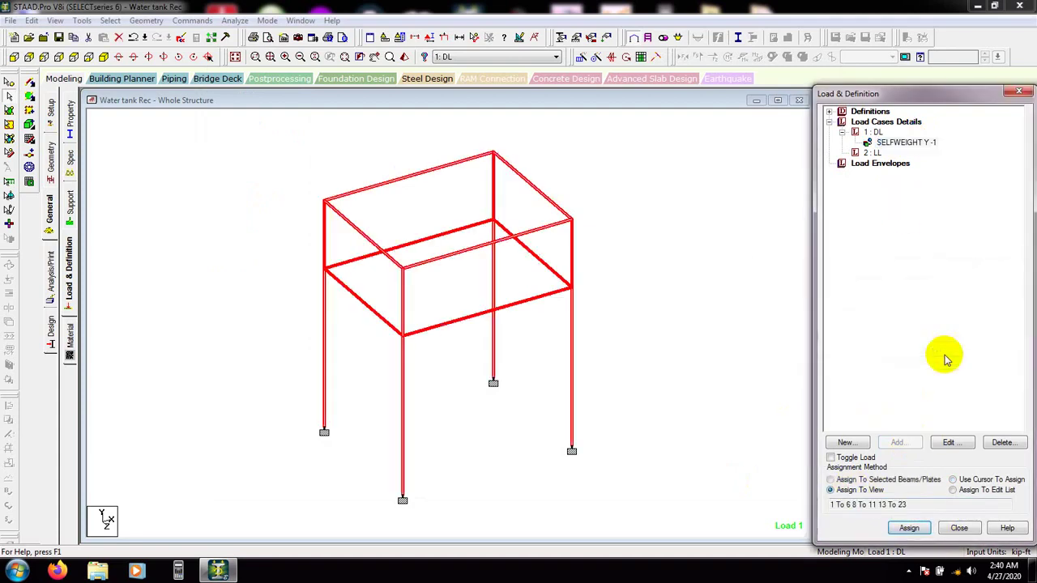
pyautogui.click(907, 235)
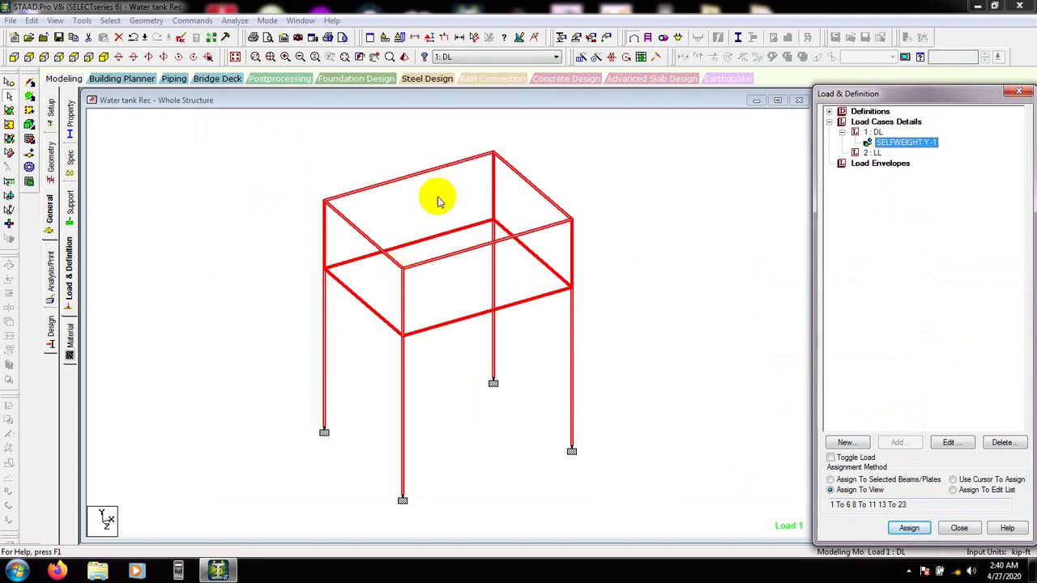
pyautogui.click(668, 293)
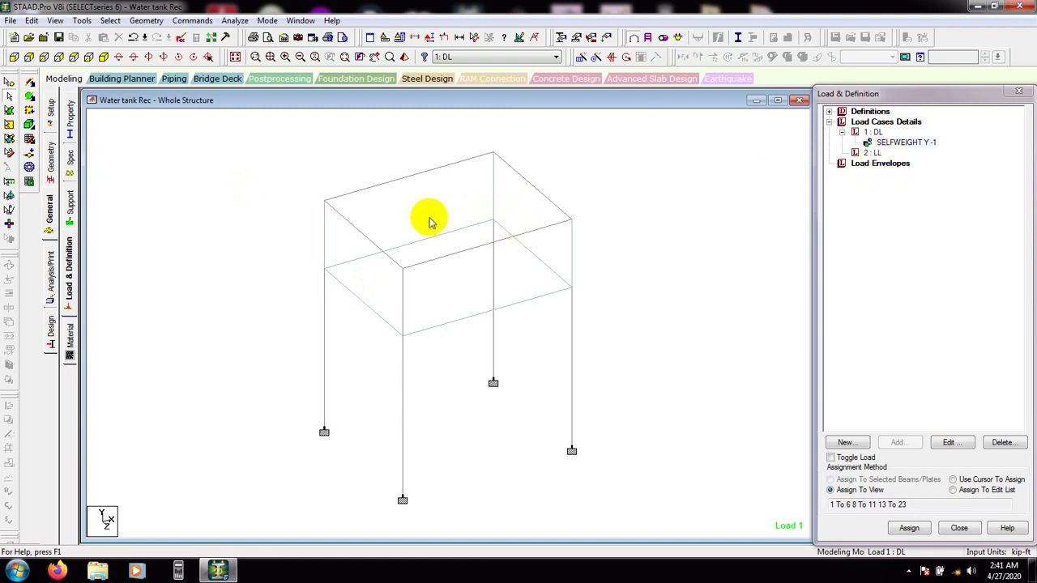
# Step: Leave only the vertical front wall plate selected, excluding base plate 23, and launch the ClassWiz emulator
pyautogui.moveTo(634, 308); pyautogui.dragTo(640, 315, button='middle')
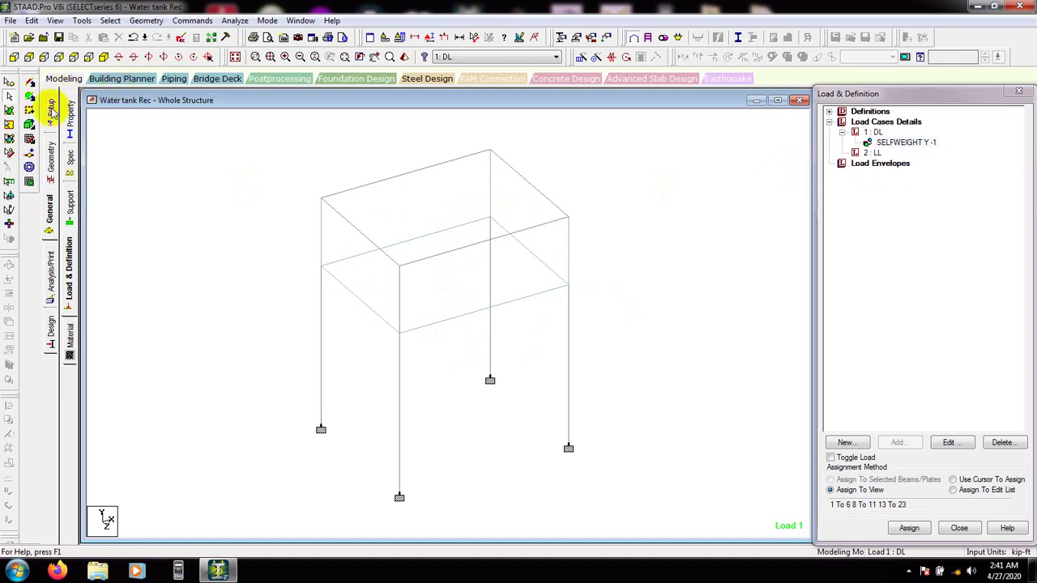
pyautogui.click(9, 110)
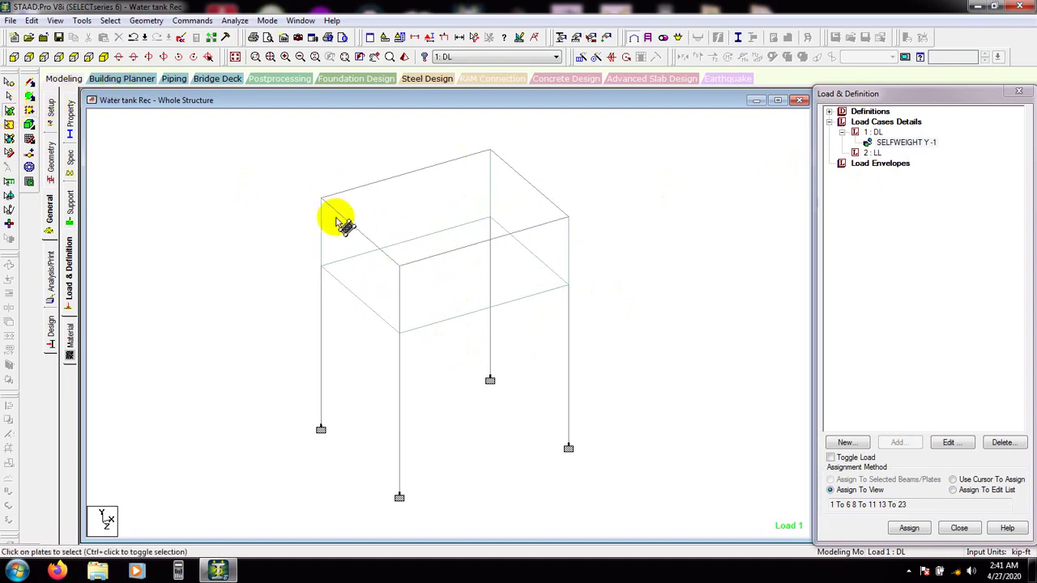
pyautogui.click(430, 203)
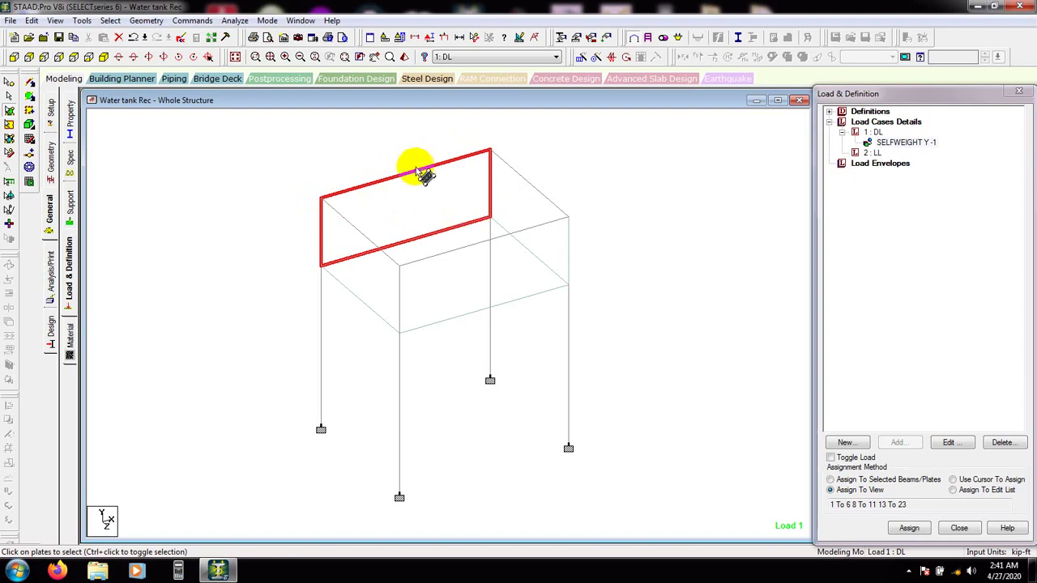
pyautogui.click(438, 240)
pyautogui.click(440, 238)
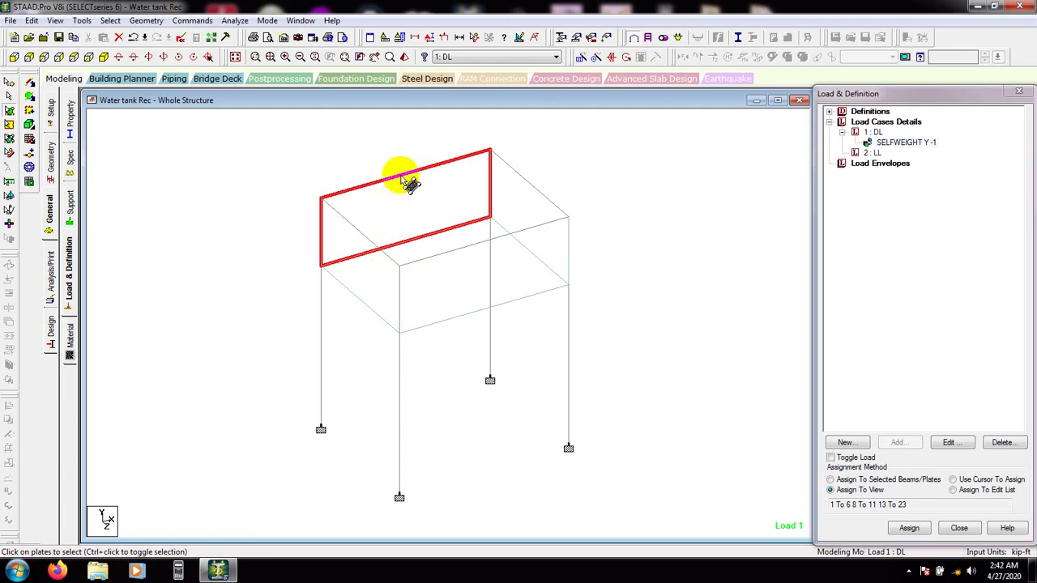
pyautogui.keyDown('ctrl'); pyautogui.click(425, 248); pyautogui.keyUp('ctrl')
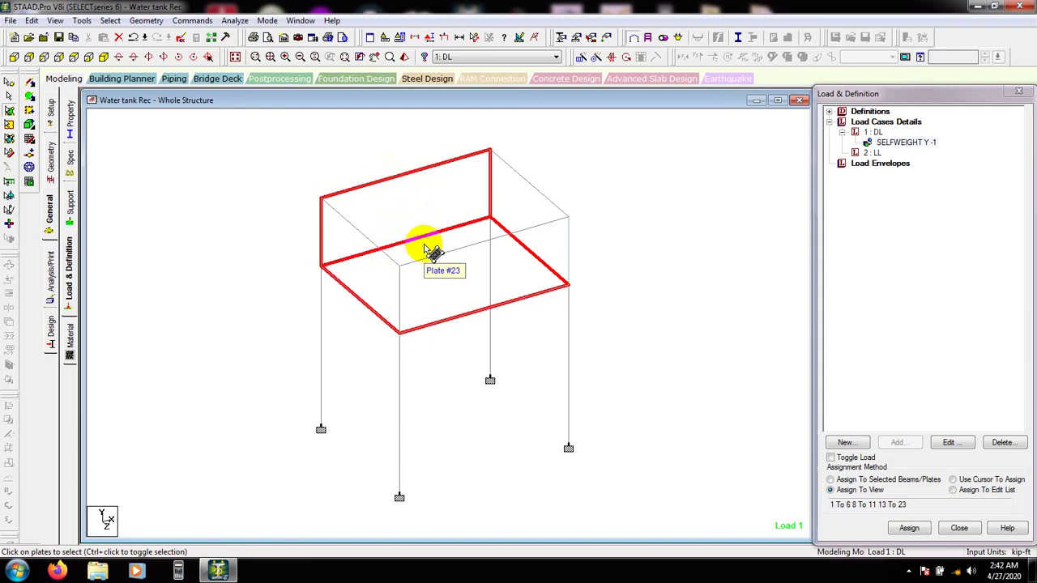
pyautogui.keyDown('ctrl'); pyautogui.click(425, 249); pyautogui.keyUp('ctrl')
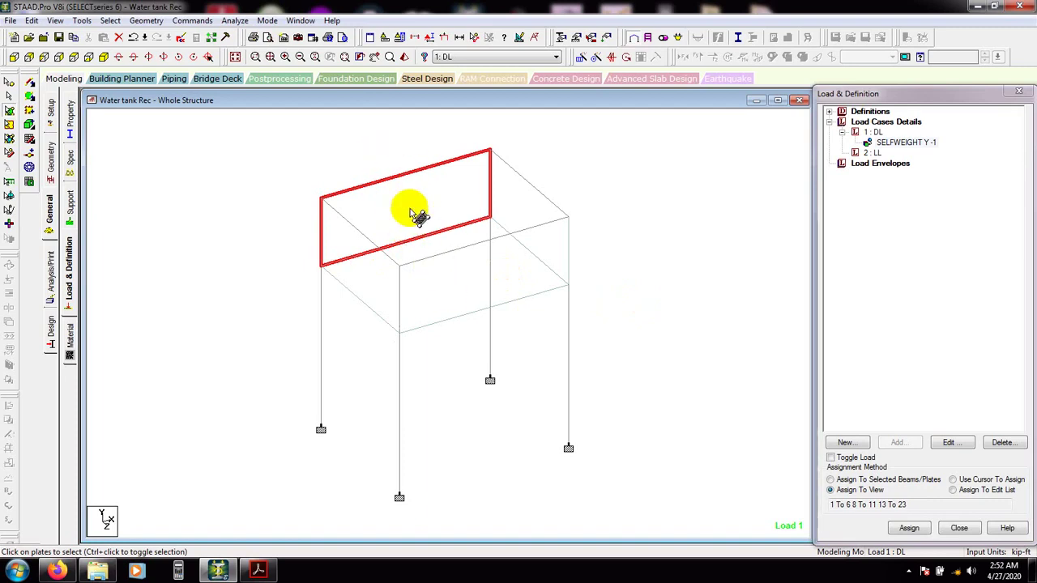
pyautogui.keyDown('ctrl'); pyautogui.click(420, 243); pyautogui.keyUp('ctrl')
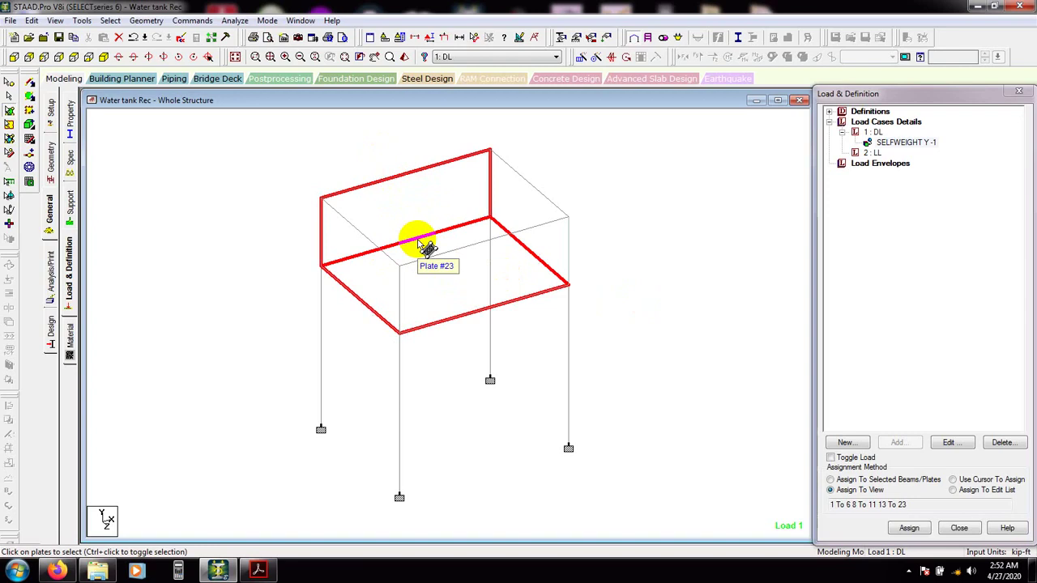
pyautogui.keyDown('ctrl'); pyautogui.click(429, 249); pyautogui.keyUp('ctrl')
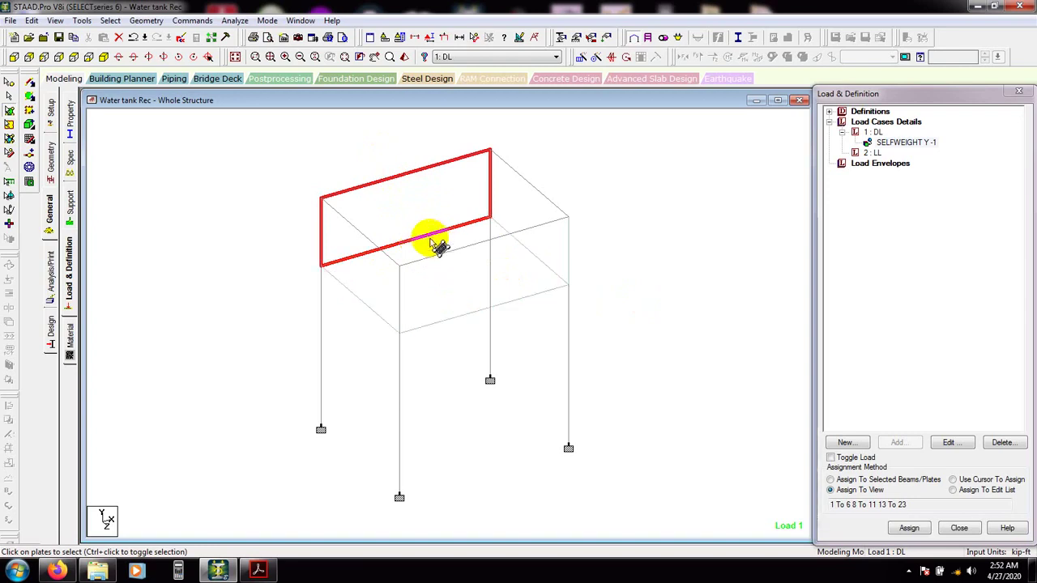
pyautogui.click(182, 572)
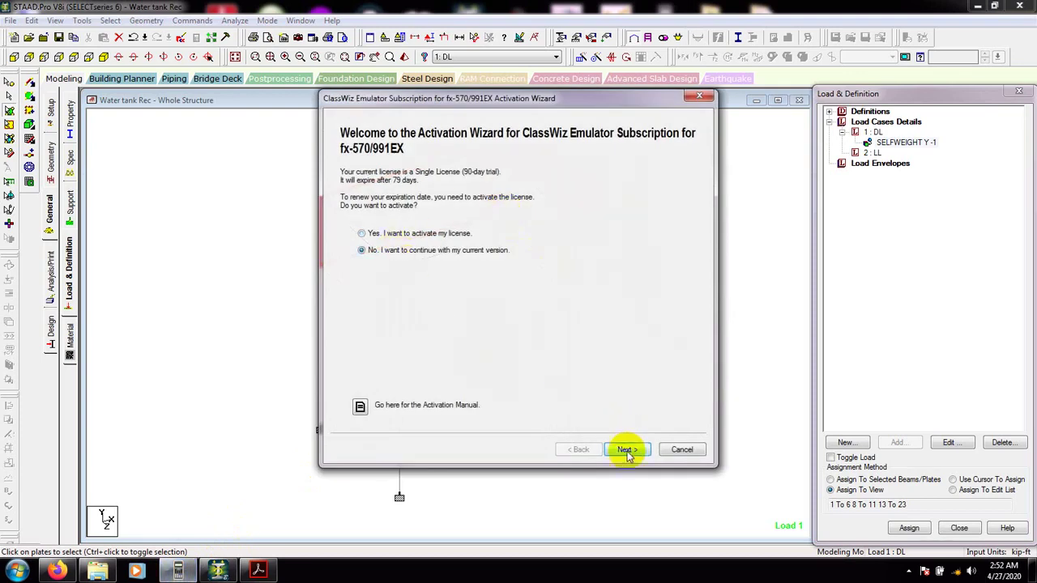
# Step: Continue with the emulator trial and key in 62.4 on the calculator
pyautogui.click(627, 450)
pyautogui.moveTo(783, 18); pyautogui.dragTo(762, 18)
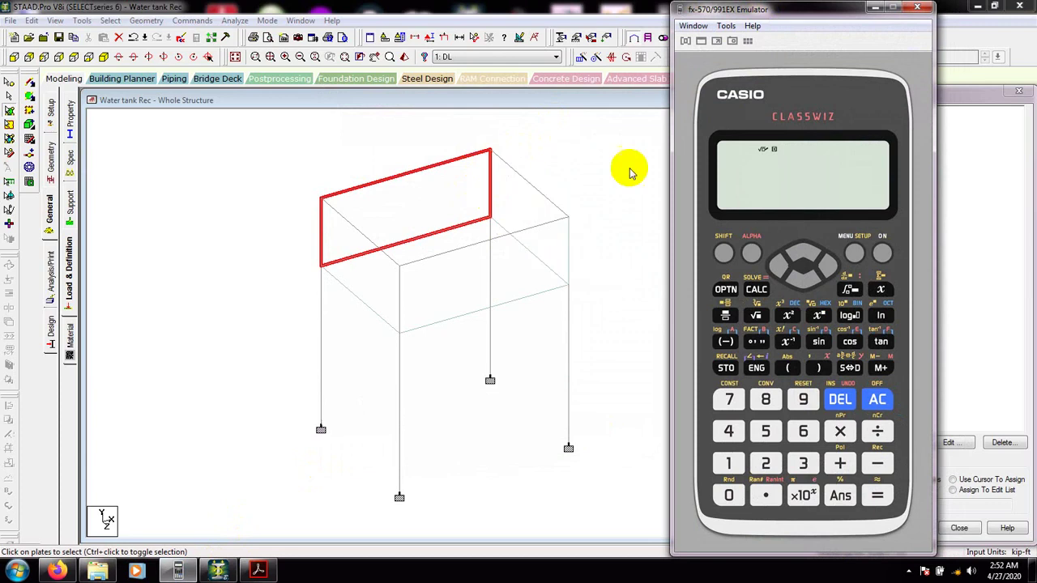
pyautogui.moveTo(783, 18); pyautogui.dragTo(755, 17)
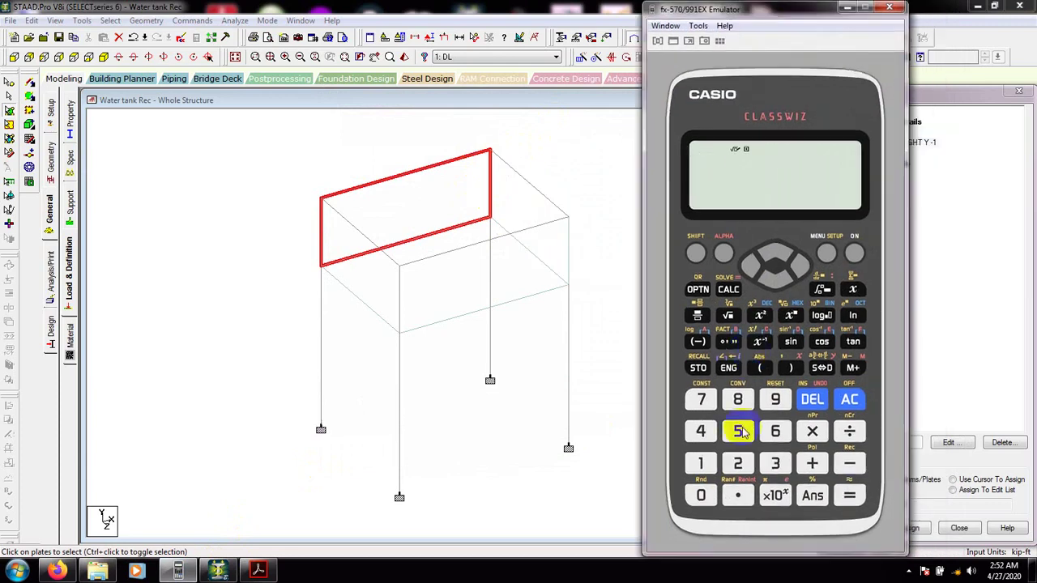
pyautogui.click(775, 431)
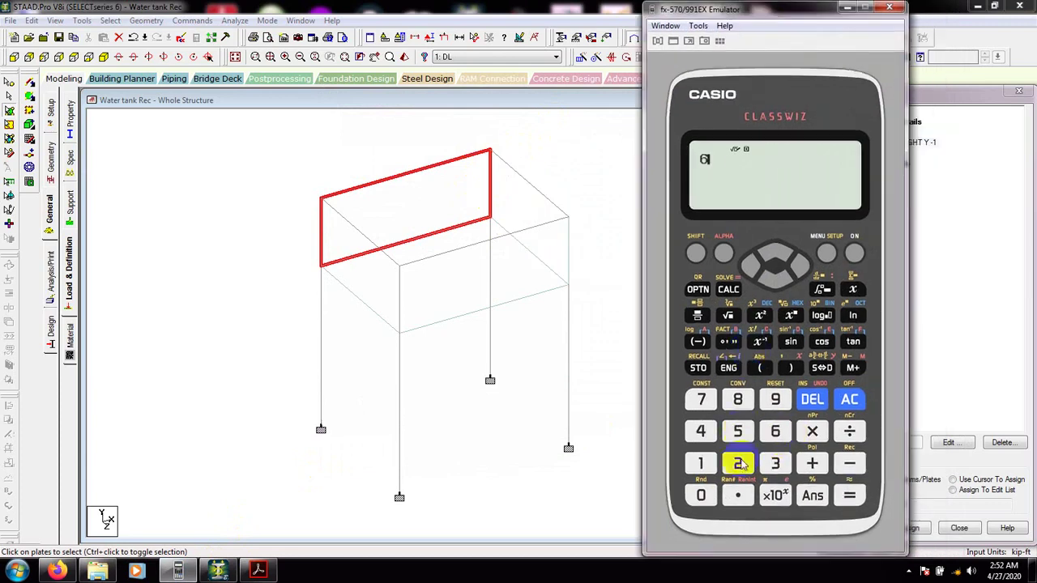
pyautogui.moveTo(716, 252); pyautogui.dragTo(732, 252)
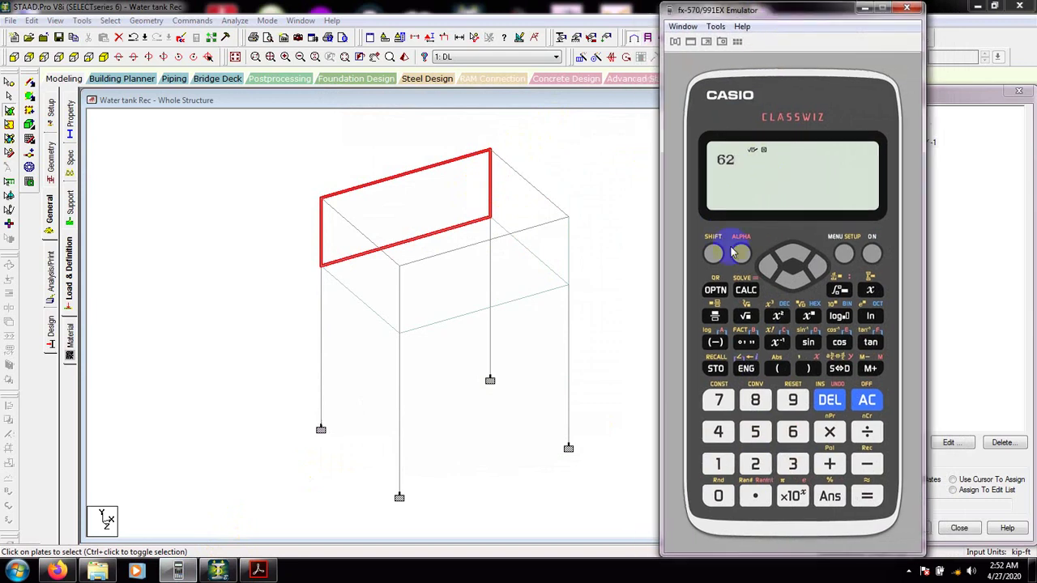
pyautogui.click(755, 496)
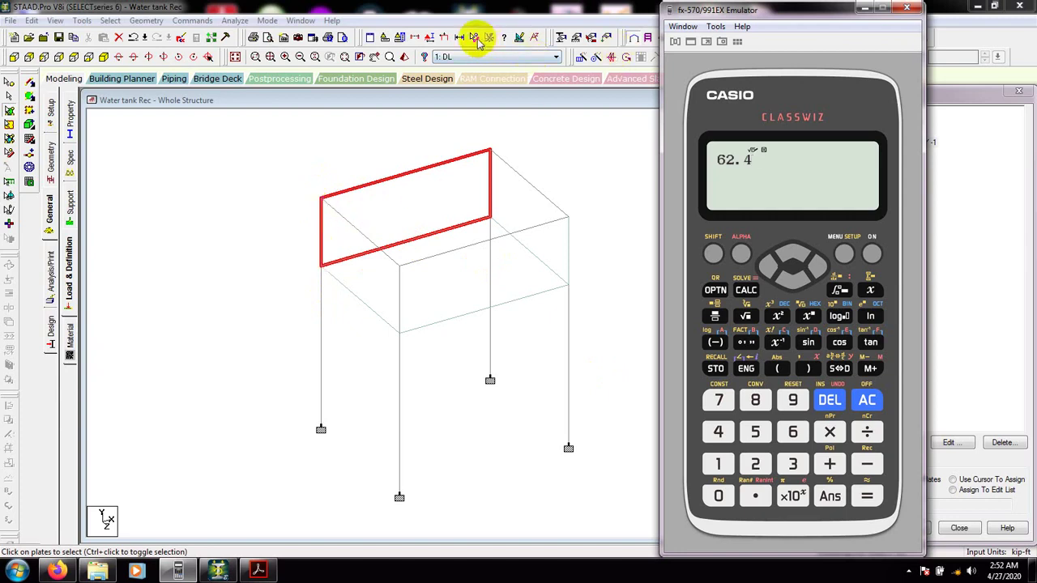
# Step: Measure the wall plate's height in the STAAD model as 6.000 ft with Node Distance
pyautogui.click(477, 38)
pyautogui.click(320, 199)
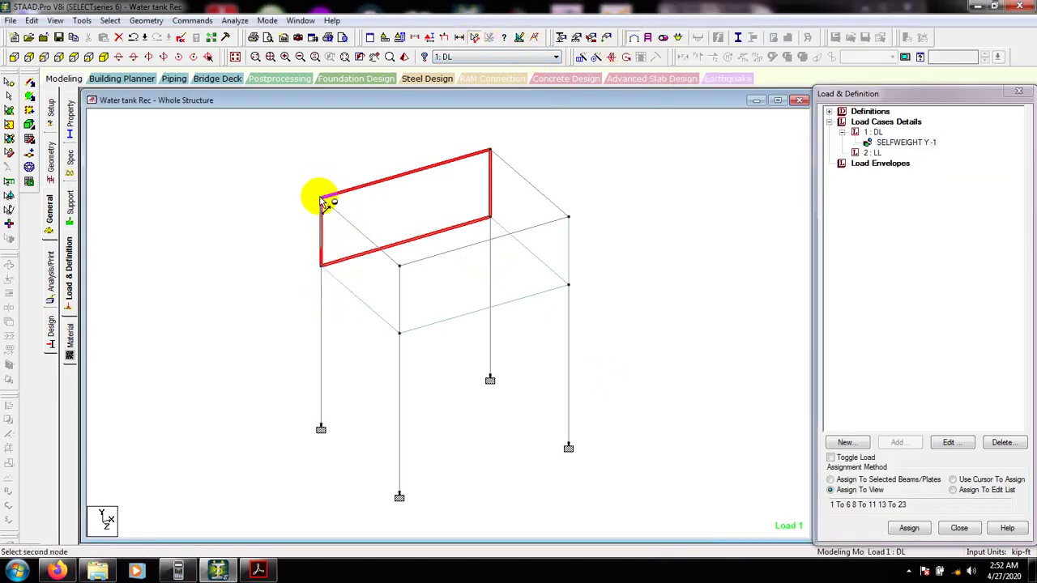
pyautogui.click(323, 201)
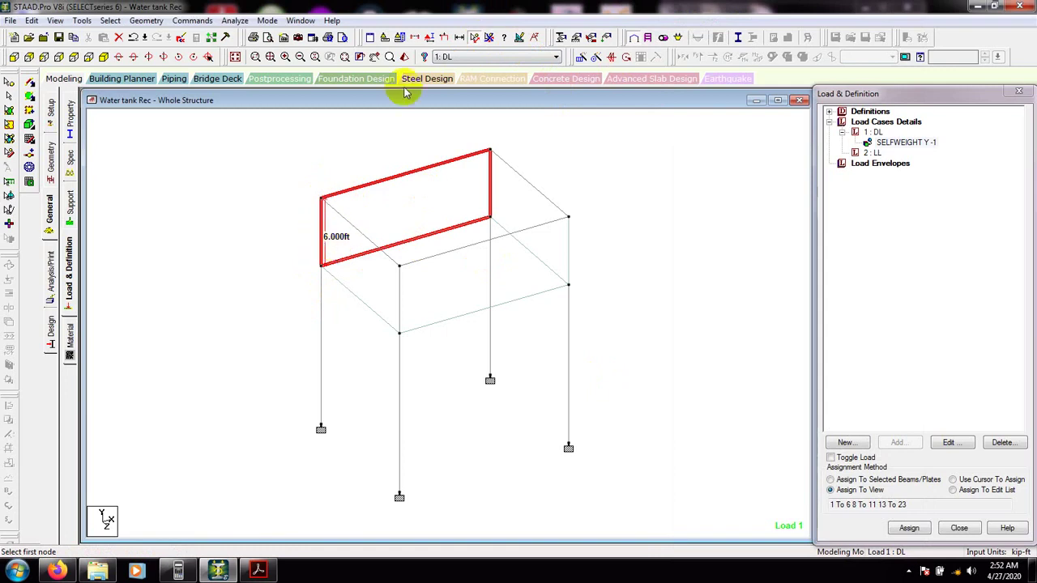
pyautogui.click(489, 37)
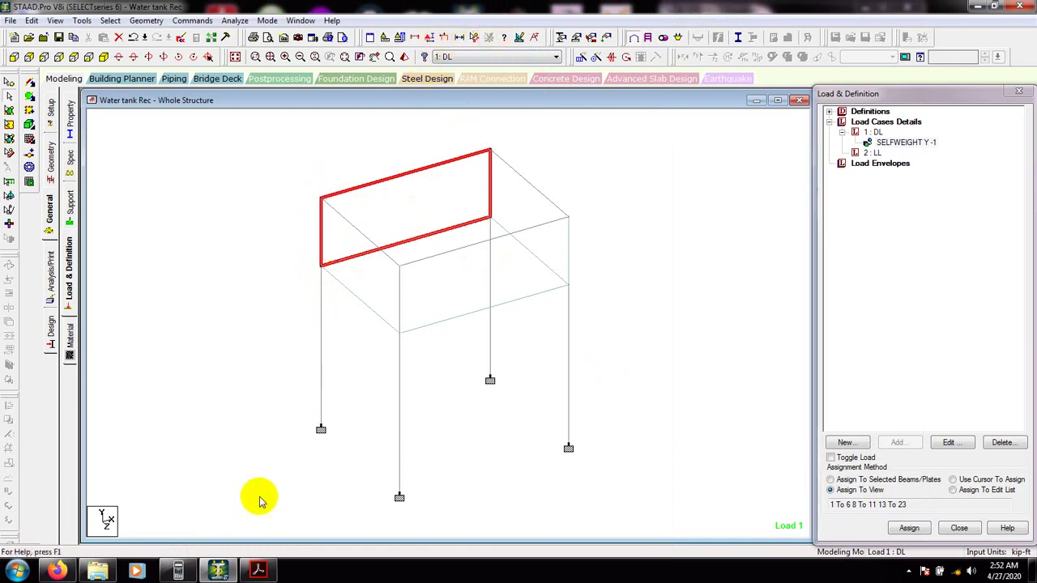
pyautogui.click(178, 570)
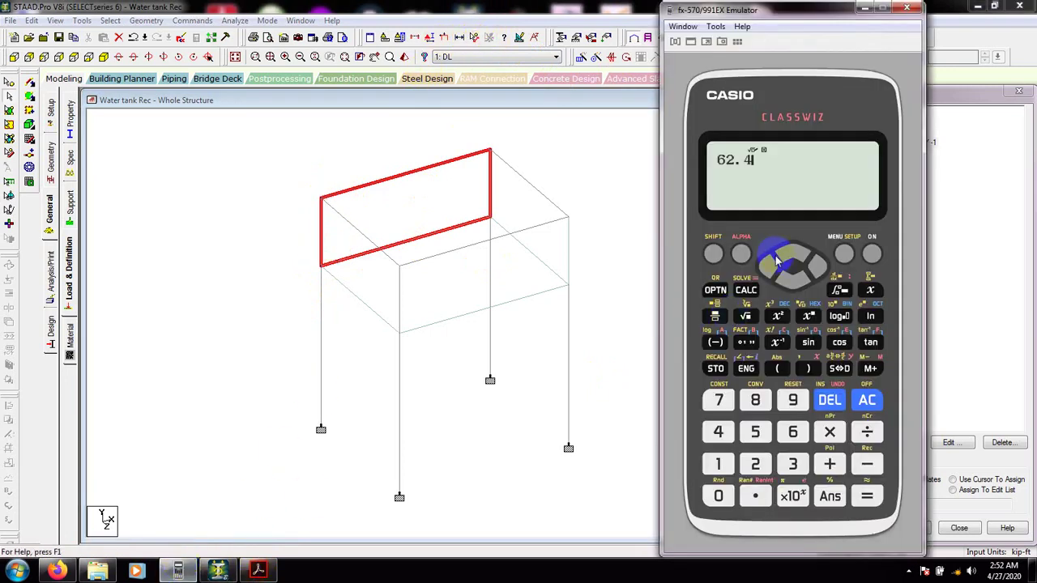
# Step: Compute 62.4 × 6 and convert it to the decimal 374.4, then minimize the emulator
pyautogui.click(829, 431)
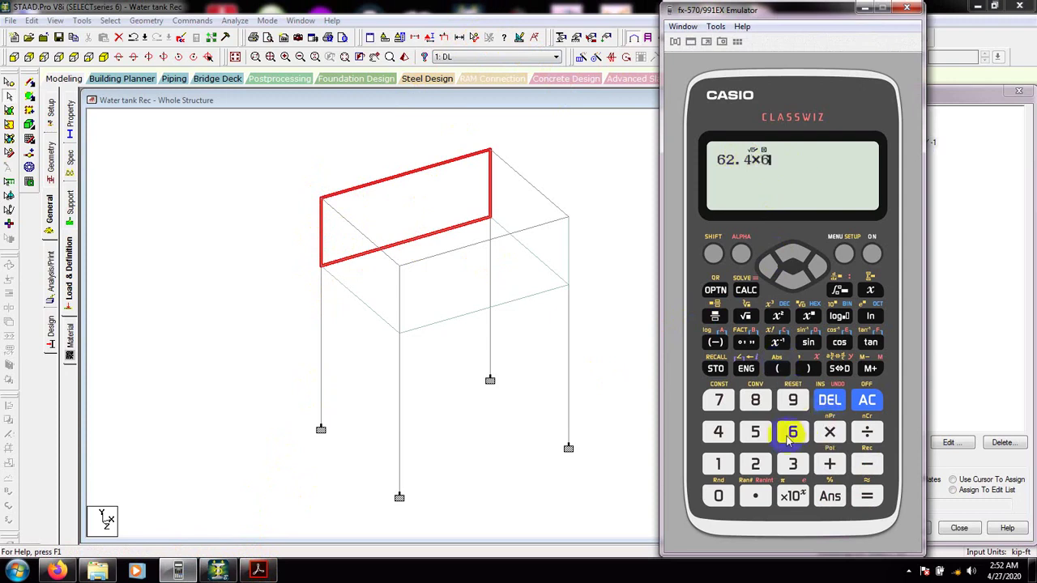
pyautogui.click(867, 496)
pyautogui.click(839, 369)
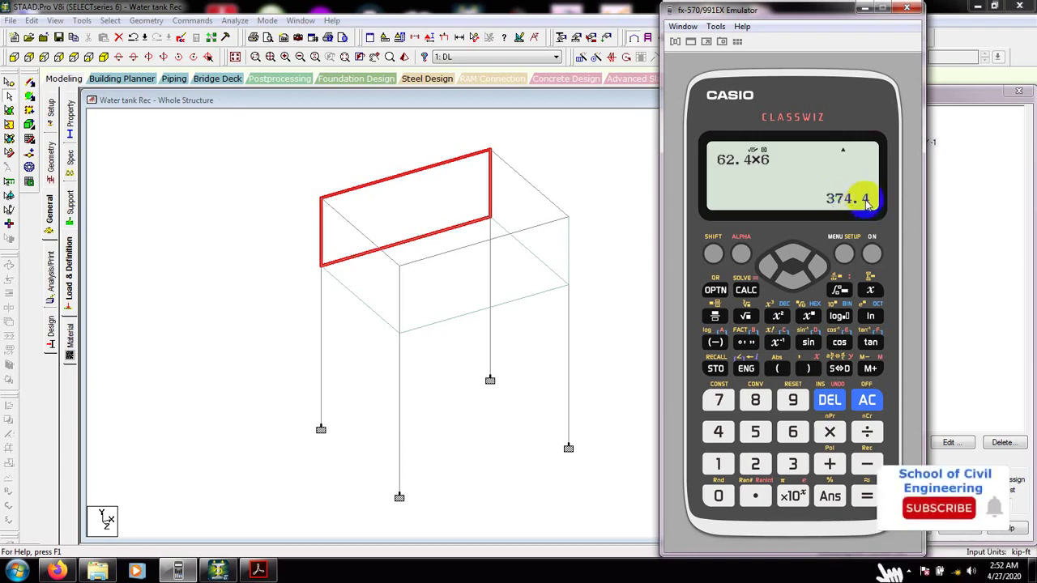
pyautogui.moveTo(788, 17)
pyautogui.mouseDown()
pyautogui.moveTo(775, 17)
pyautogui.moveTo(788, 18)
pyautogui.mouseUp()
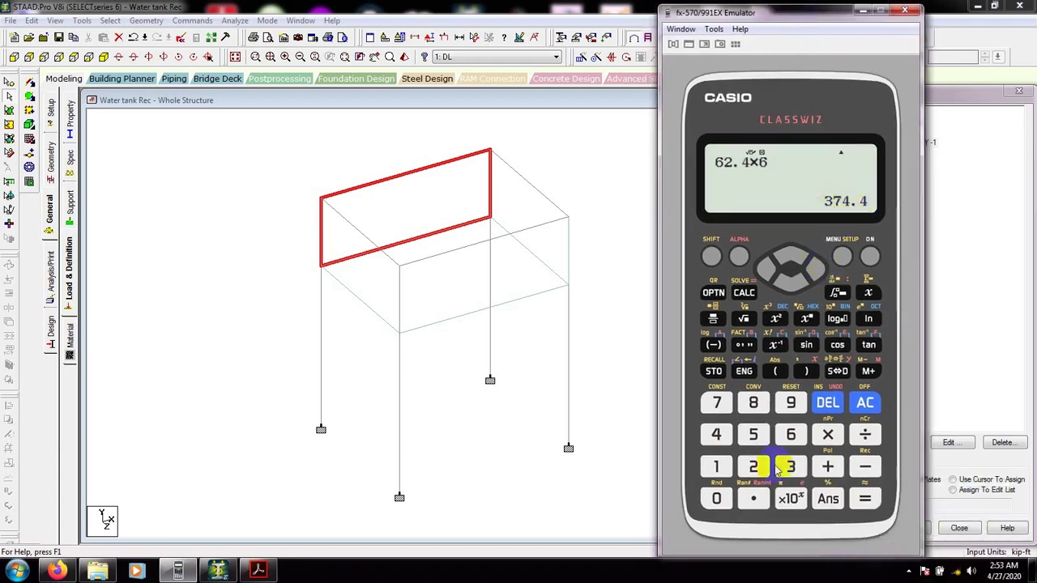
pyautogui.click(862, 10)
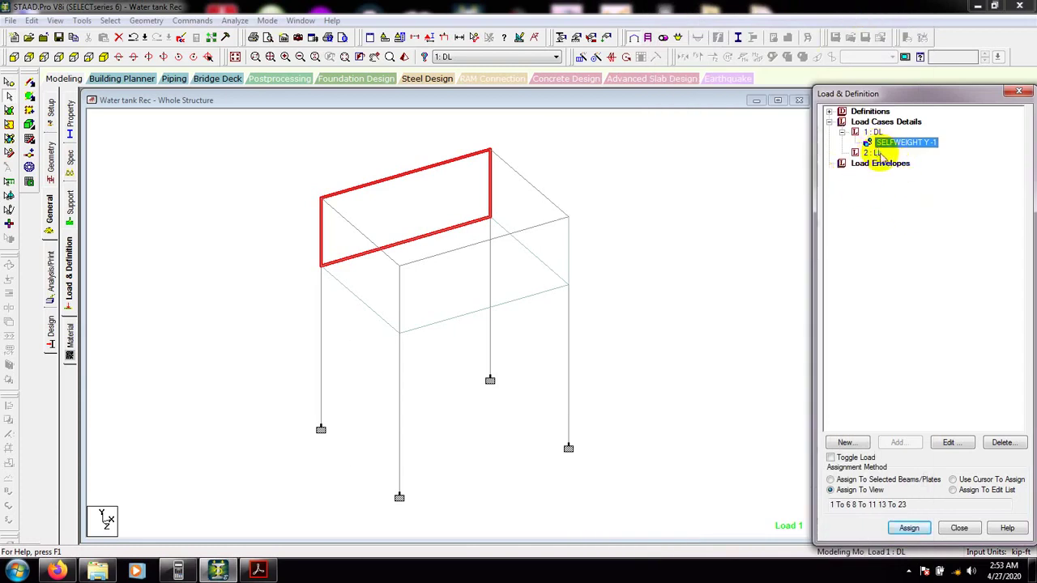
# Step: Select load case 2 LL and bring up the Add New: Load Items dialog
pyautogui.click(874, 152)
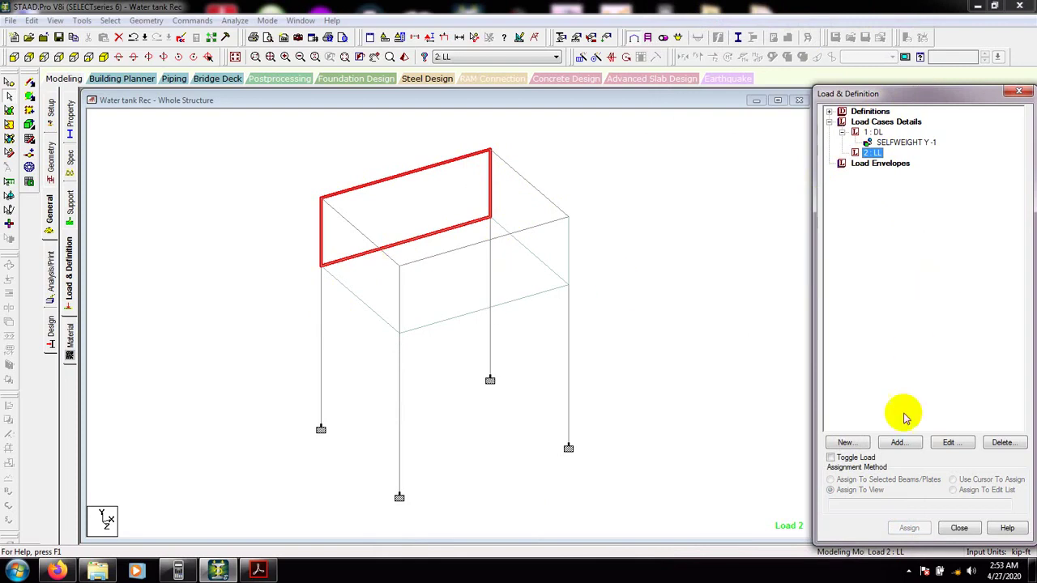
pyautogui.click(897, 442)
pyautogui.moveTo(520, 81); pyautogui.dragTo(578, 79)
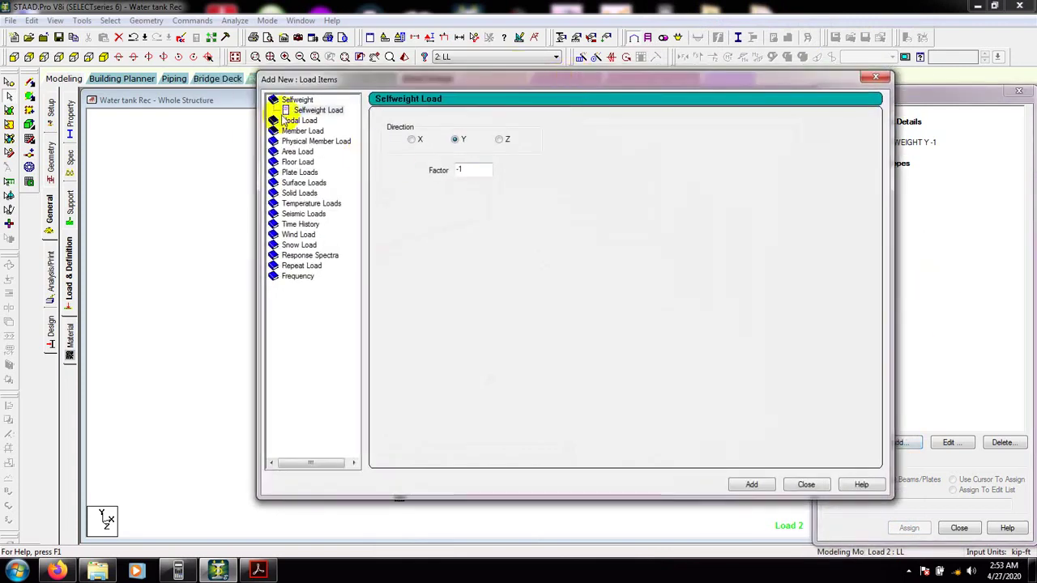
# Step: Choose Hydrostatic under Plate Loads for load case 2 LL
pyautogui.click(298, 173)
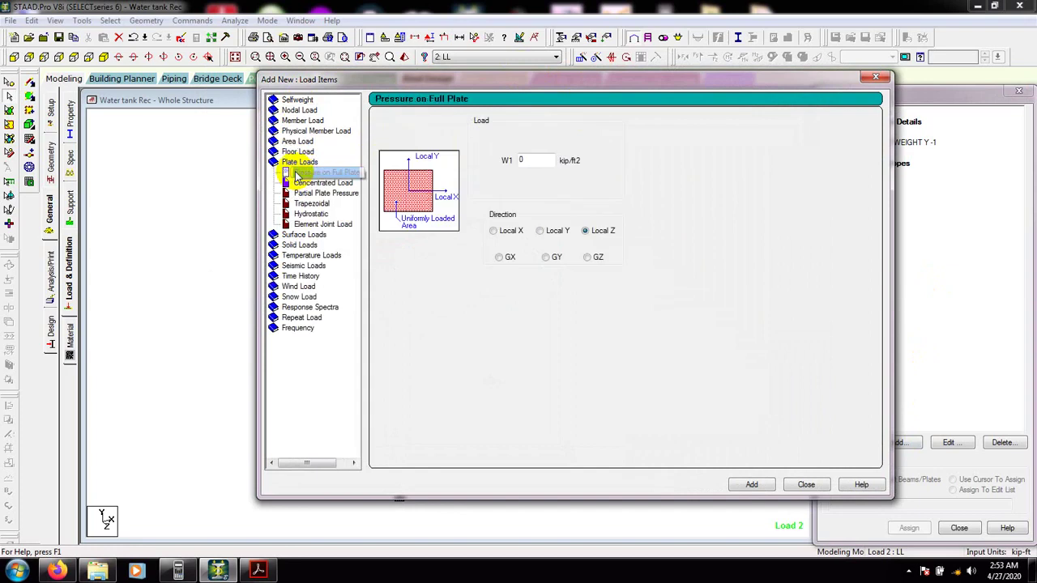
pyautogui.click(308, 214)
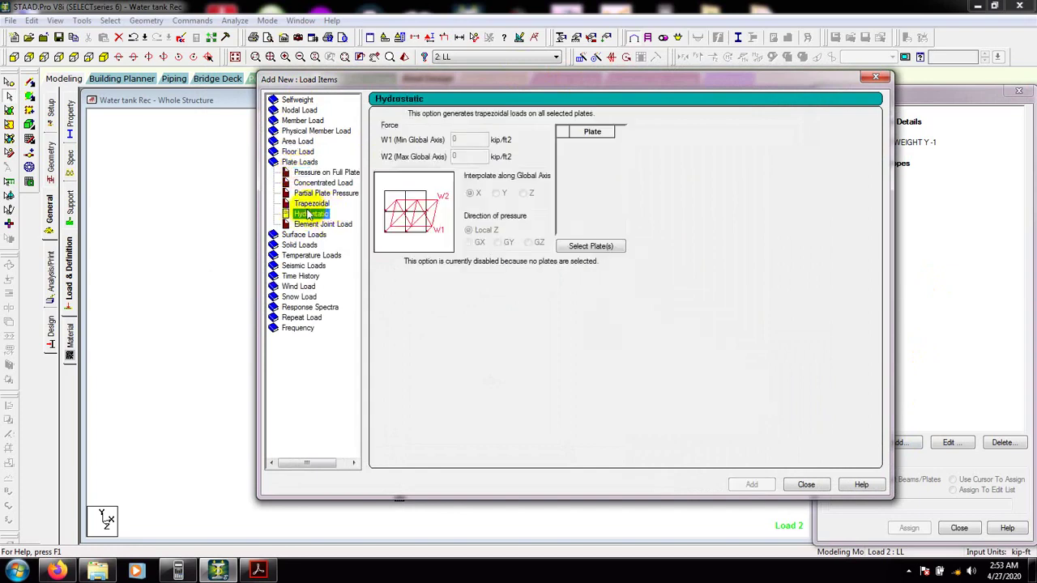
pyautogui.moveTo(491, 83); pyautogui.dragTo(701, 84)
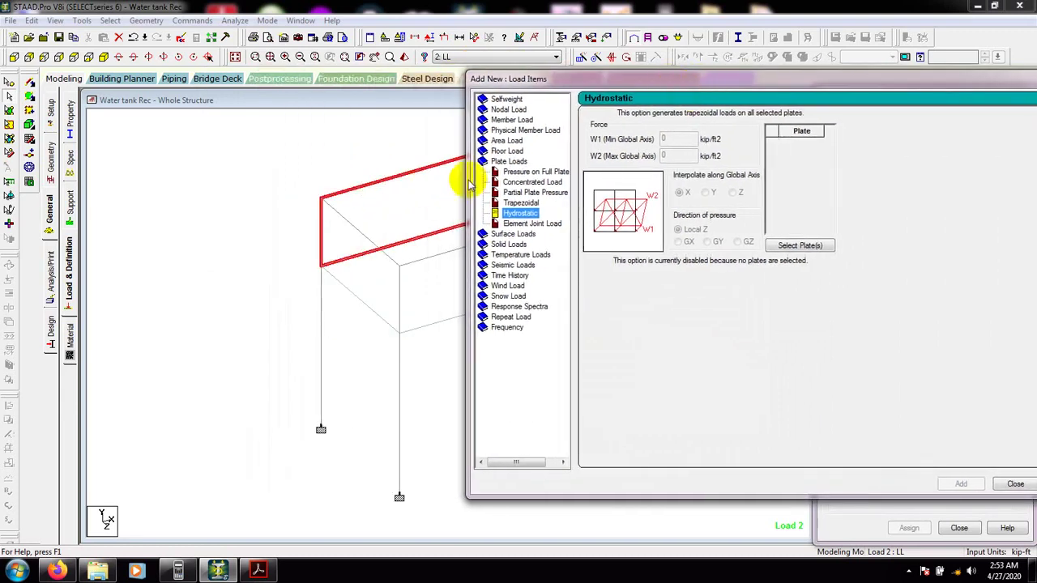
pyautogui.moveTo(682, 84); pyautogui.dragTo(757, 94)
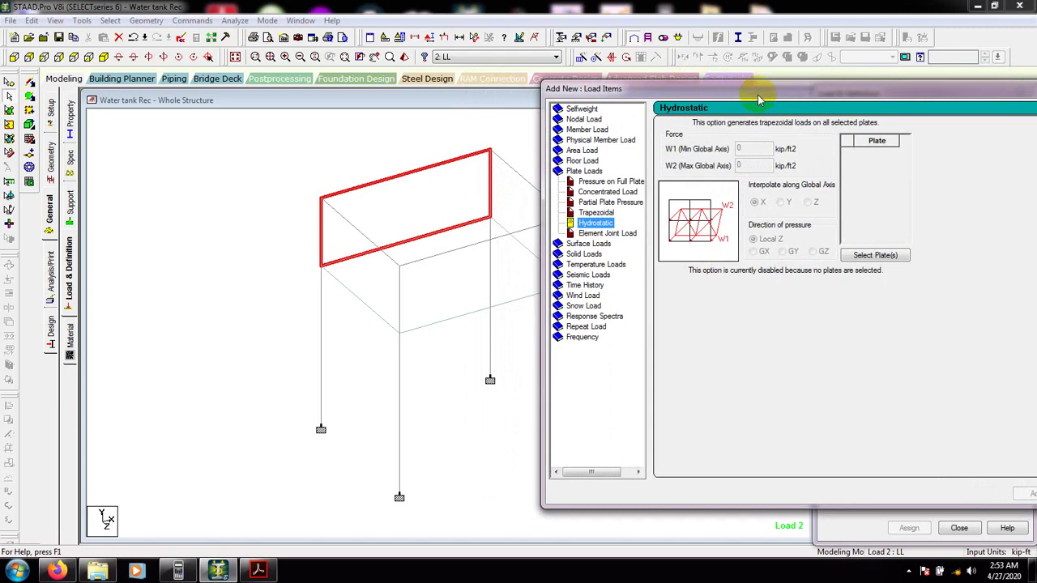
# Step: Pick wall plate 20 as the only plate receiving the hydrostatic load
pyautogui.click(876, 256)
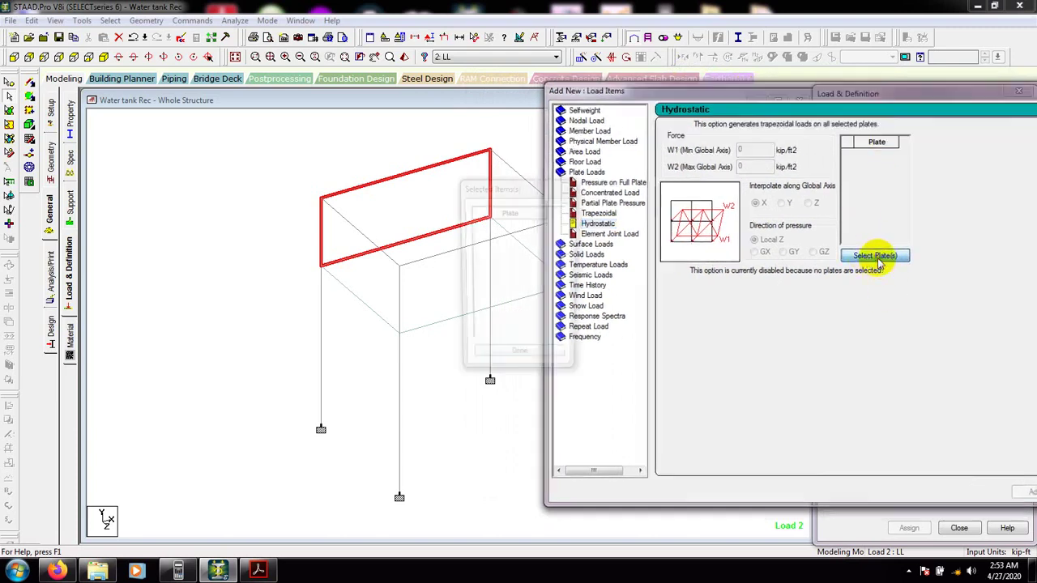
pyautogui.moveTo(513, 188); pyautogui.dragTo(638, 207)
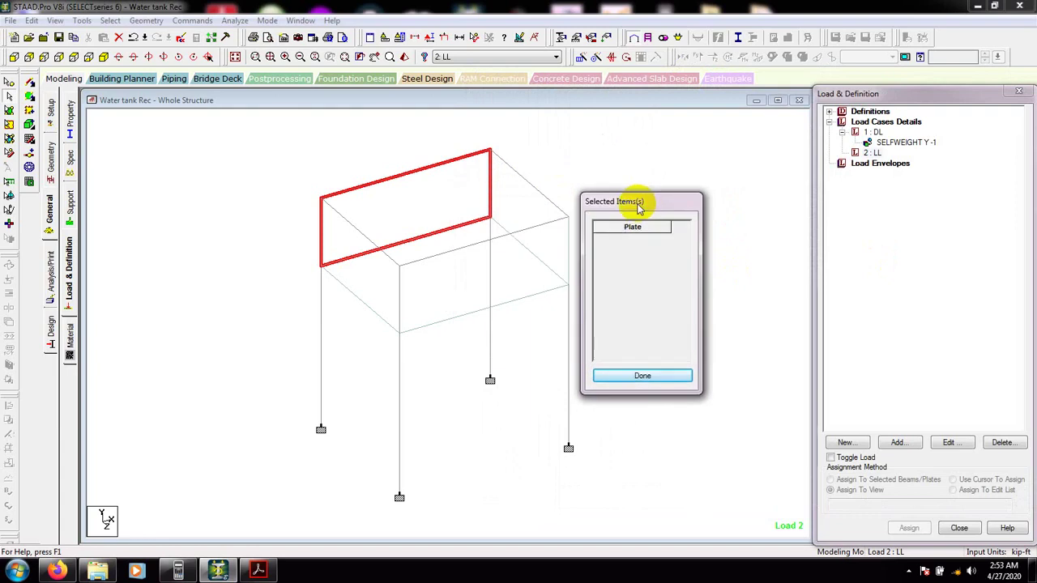
pyautogui.click(405, 206)
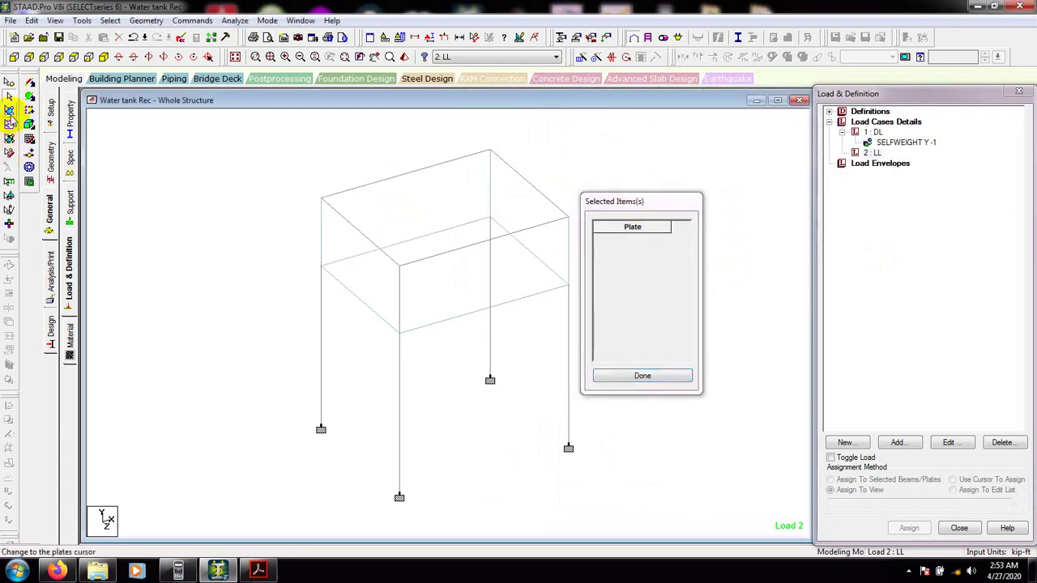
pyautogui.click(10, 117)
pyautogui.click(398, 208)
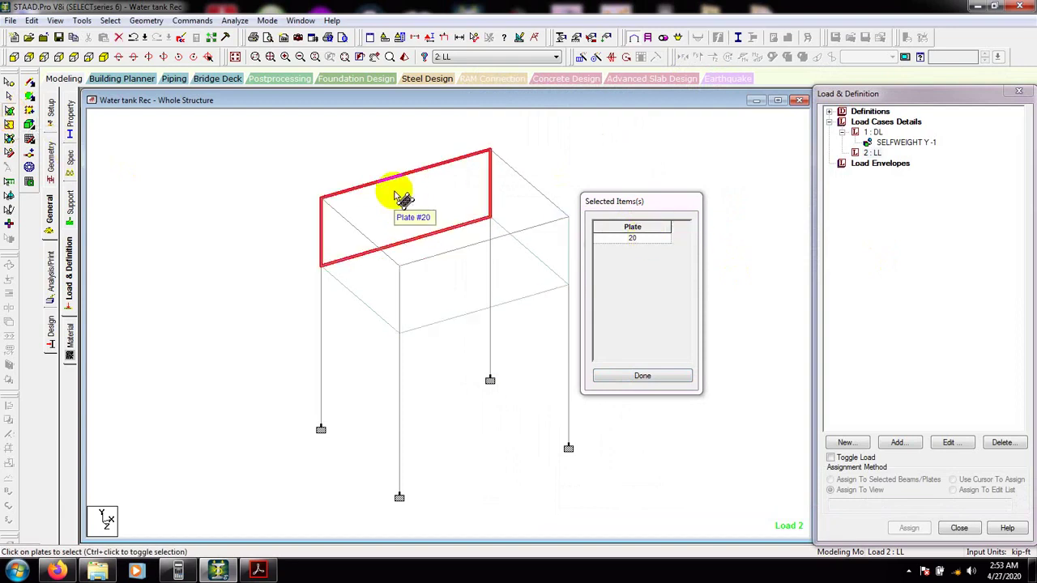
pyautogui.click(659, 375)
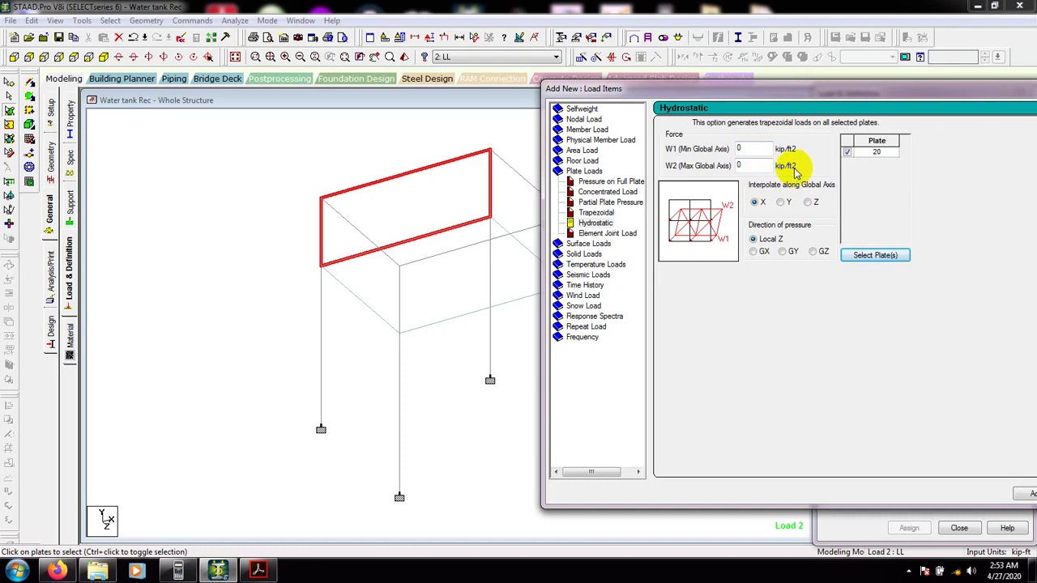
# Step: Compute 62.4×6 = 374.4 on the calculator and enter 0.375 kip/ft2 as the W1 pressure
pyautogui.click(177, 571)
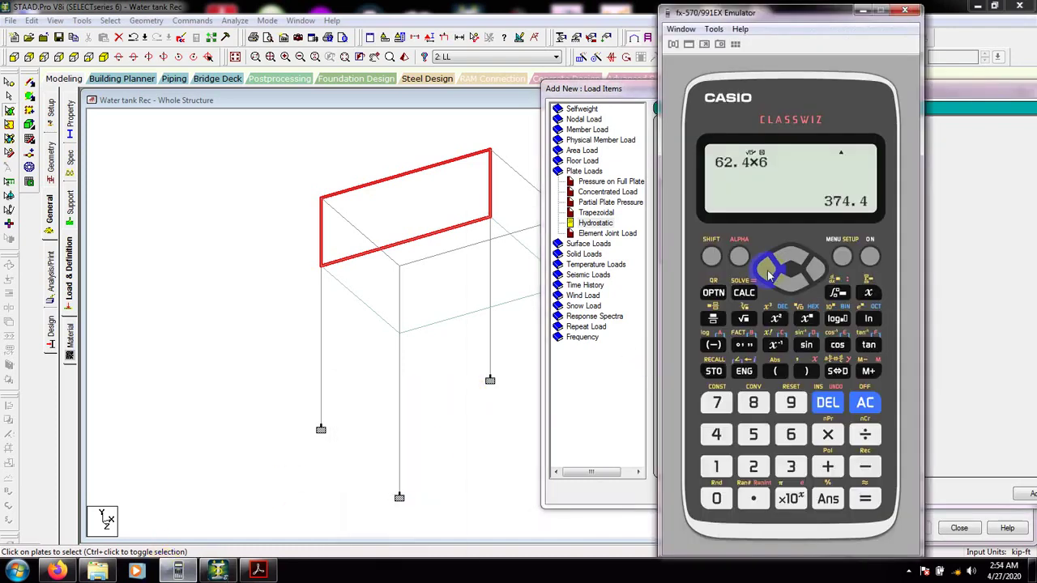
pyautogui.moveTo(806, 15); pyautogui.dragTo(647, 14)
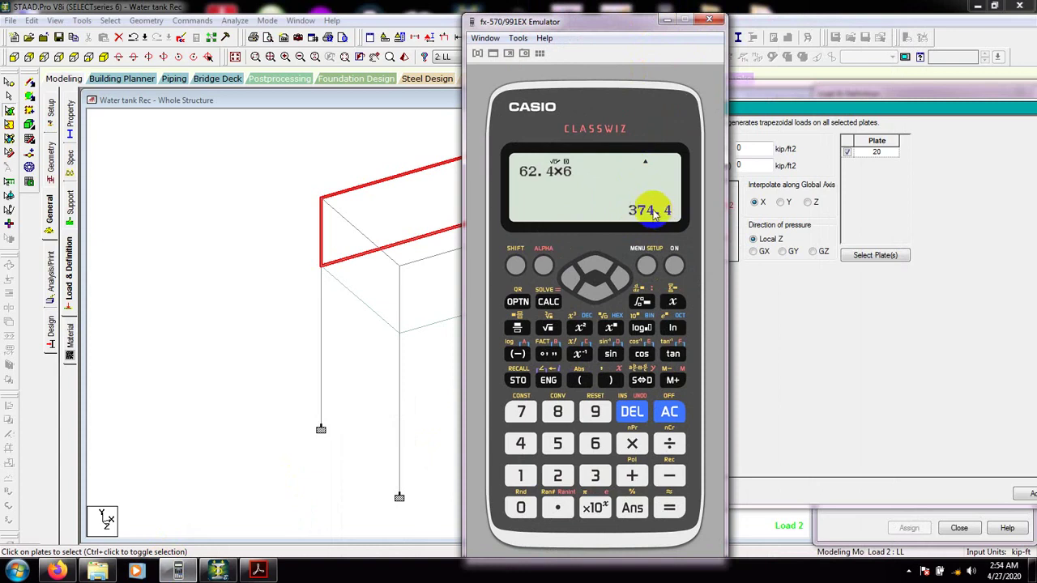
pyautogui.moveTo(611, 22); pyautogui.dragTo(561, 26)
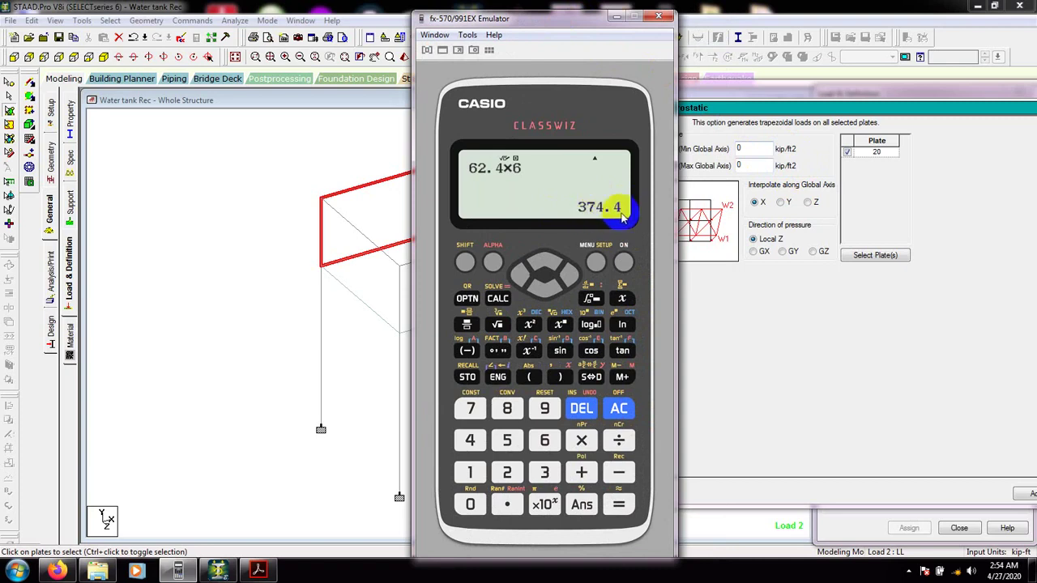
pyautogui.click(753, 150)
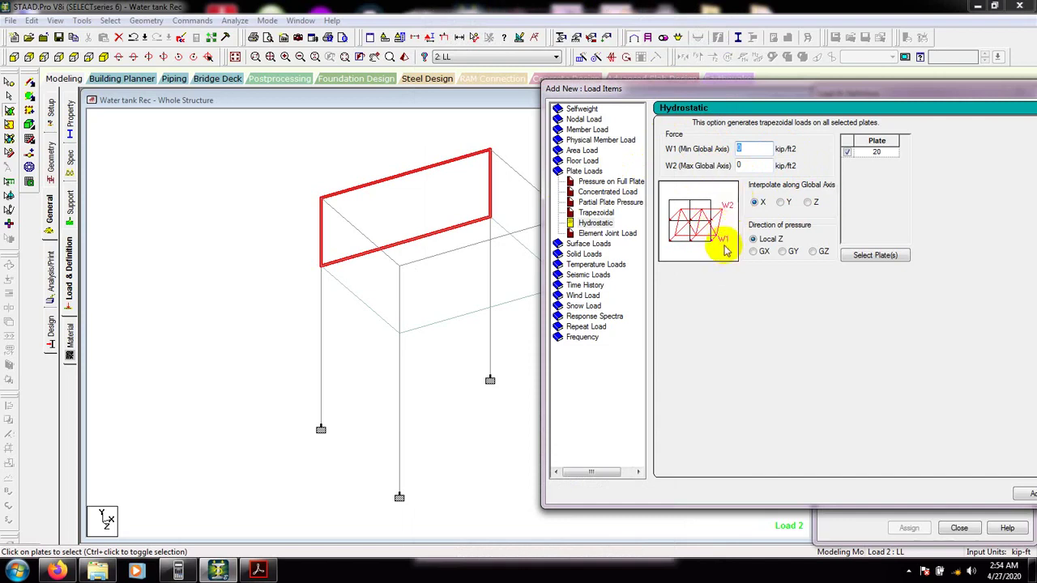
pyautogui.click(748, 146)
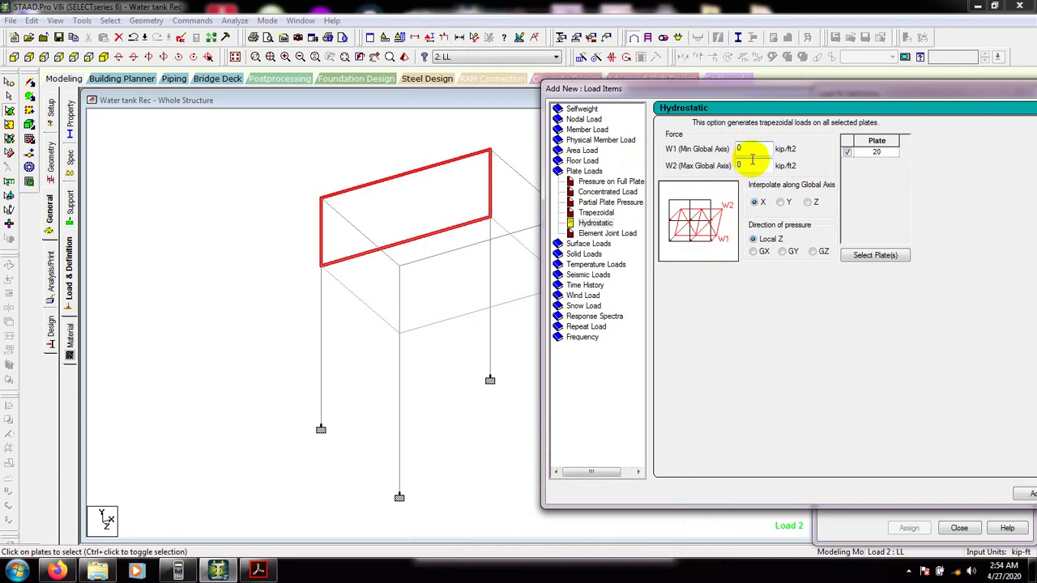
pyautogui.doubleClick(748, 149)
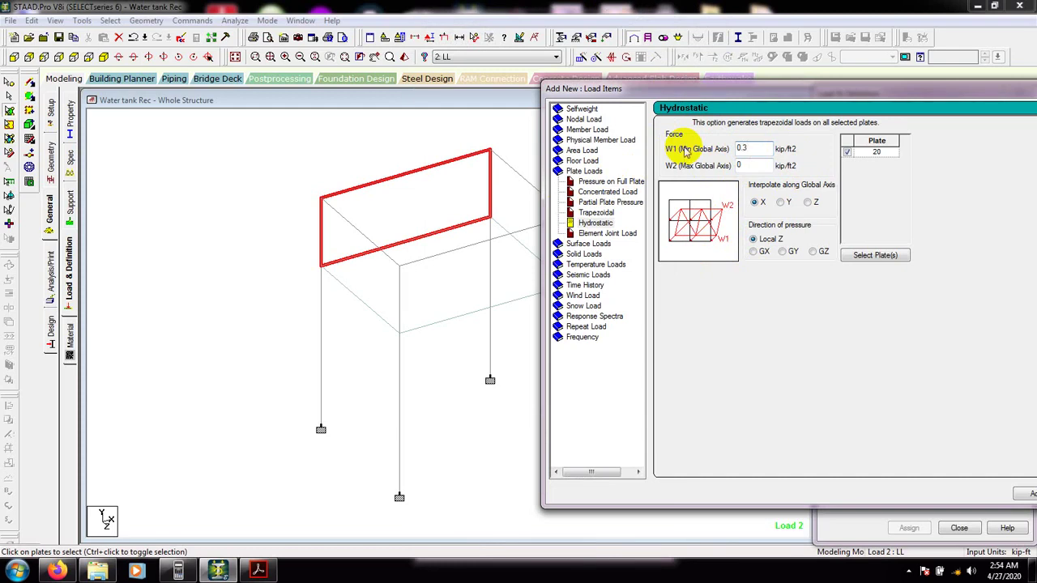
pyautogui.click(179, 571)
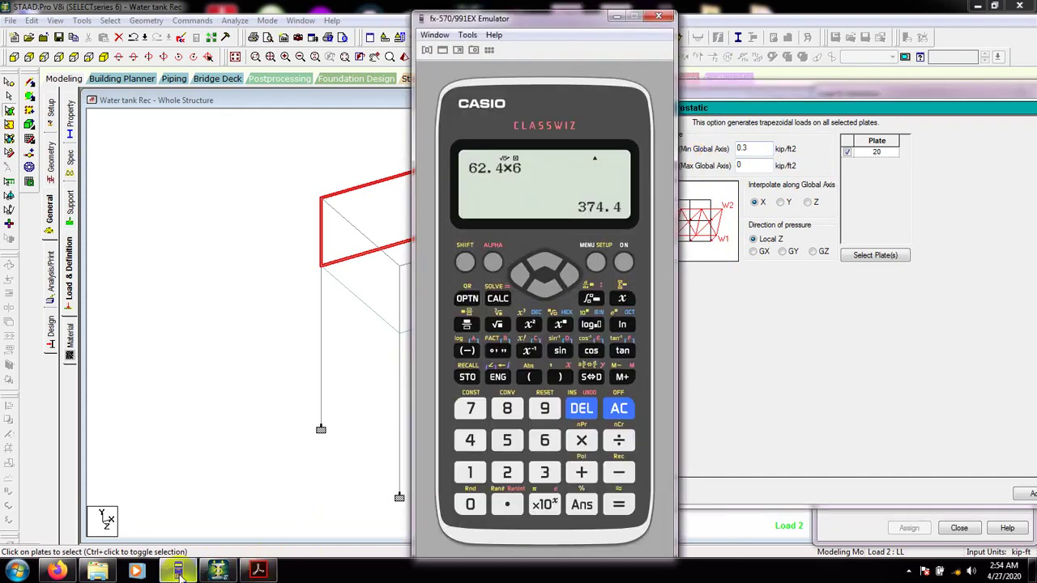
pyautogui.click(856, 394)
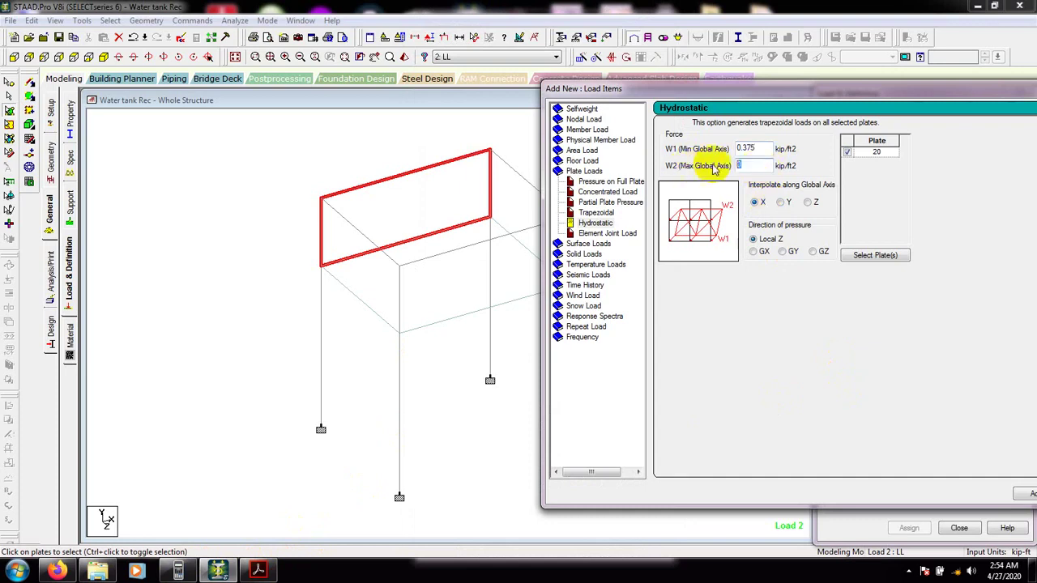
# Step: Set W2 to 0.005 kip/ft2 interpolated along Y and add the load to case 2 LL
pyautogui.doubleClick(761, 166)
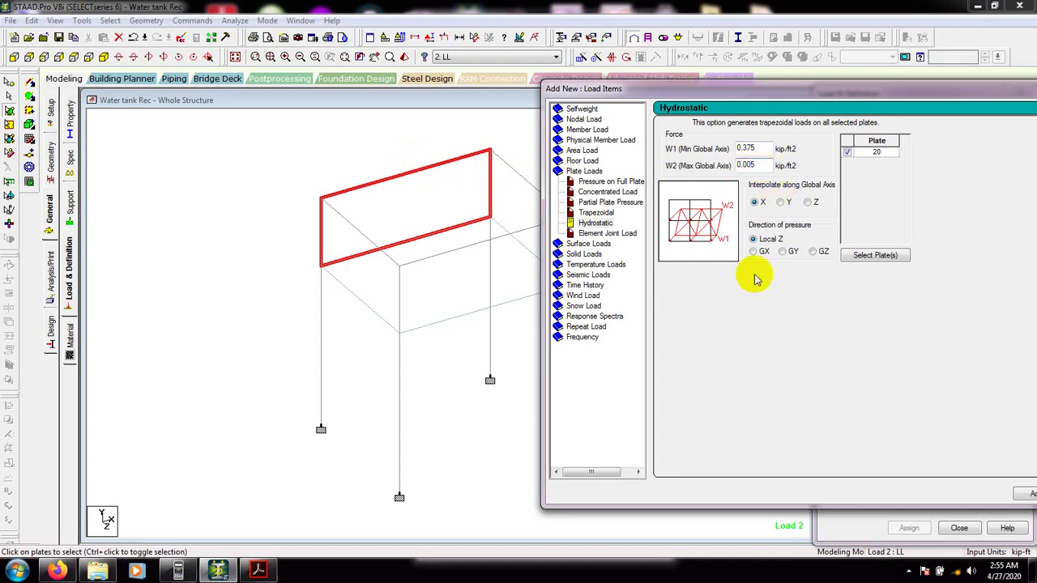
pyautogui.click(760, 166)
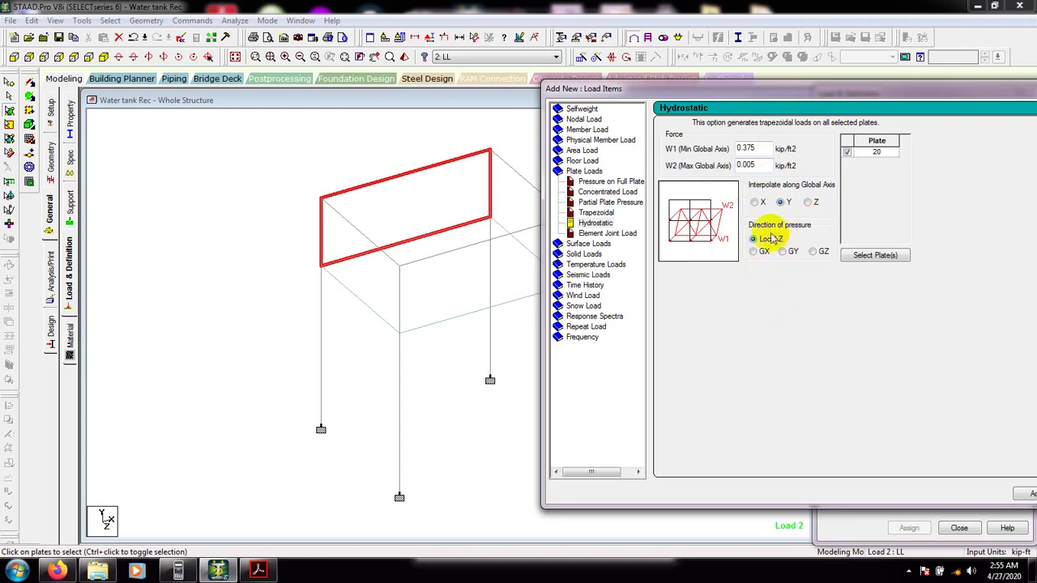
pyautogui.moveTo(768, 93); pyautogui.dragTo(791, 92)
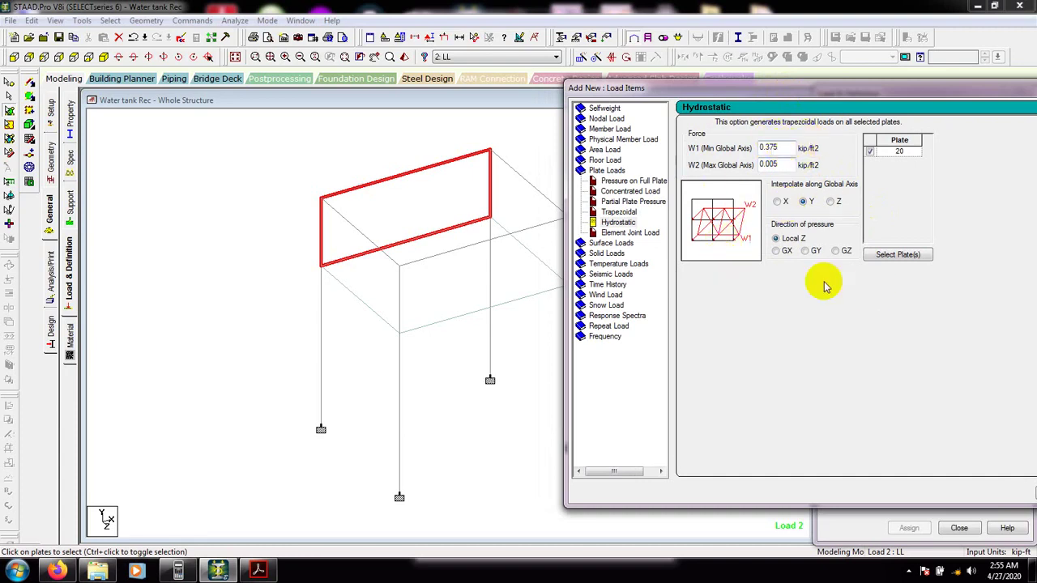
pyautogui.moveTo(825, 90); pyautogui.dragTo(798, 106)
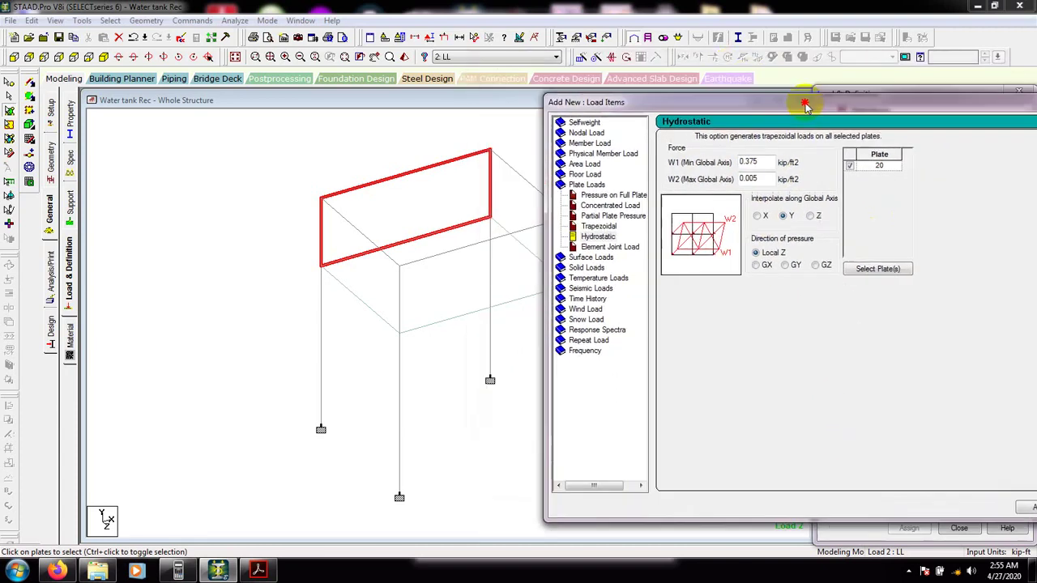
pyautogui.moveTo(880, 109); pyautogui.dragTo(836, 98)
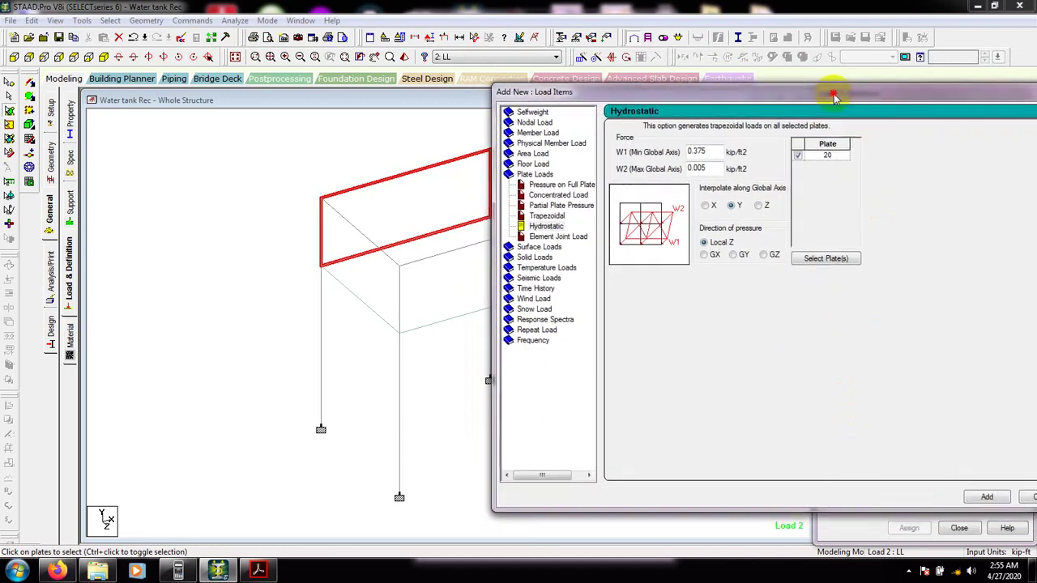
pyautogui.click(987, 497)
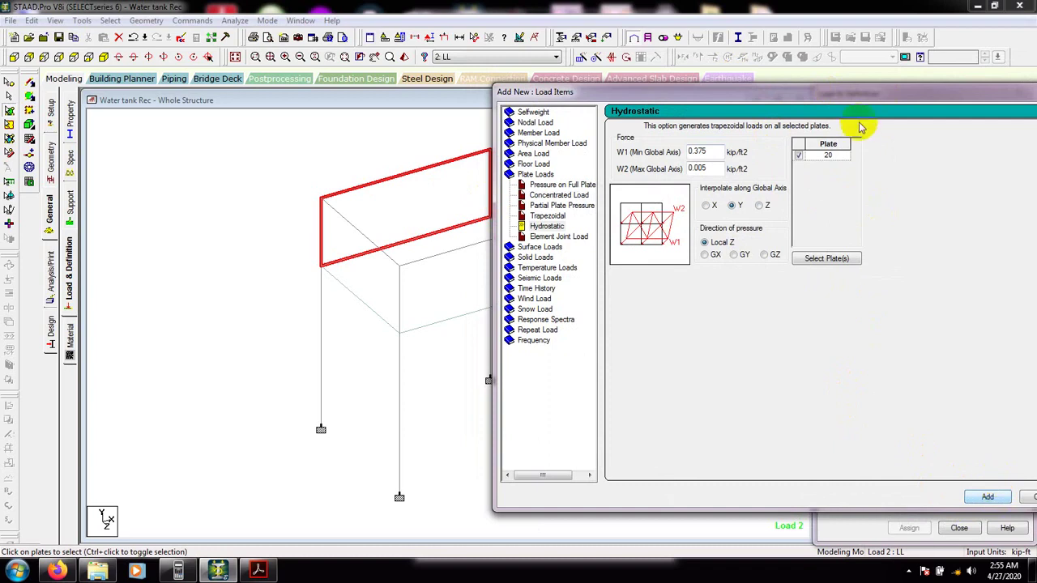
pyautogui.moveTo(859, 97); pyautogui.dragTo(583, 86)
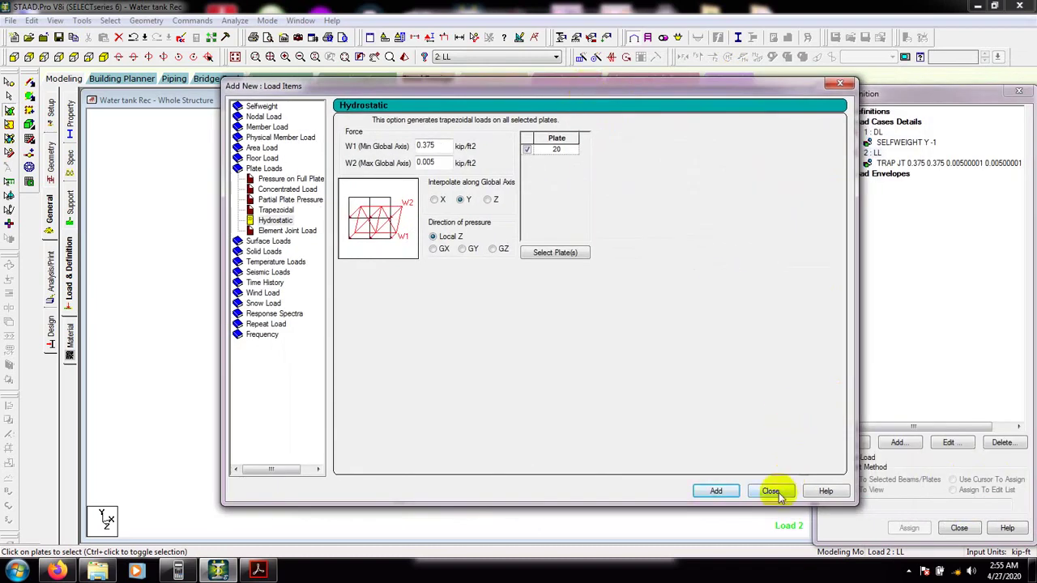
# Step: Assign the TRAP JT trapezoidal load to selected wall plate 20
pyautogui.click(778, 425)
pyautogui.click(878, 163)
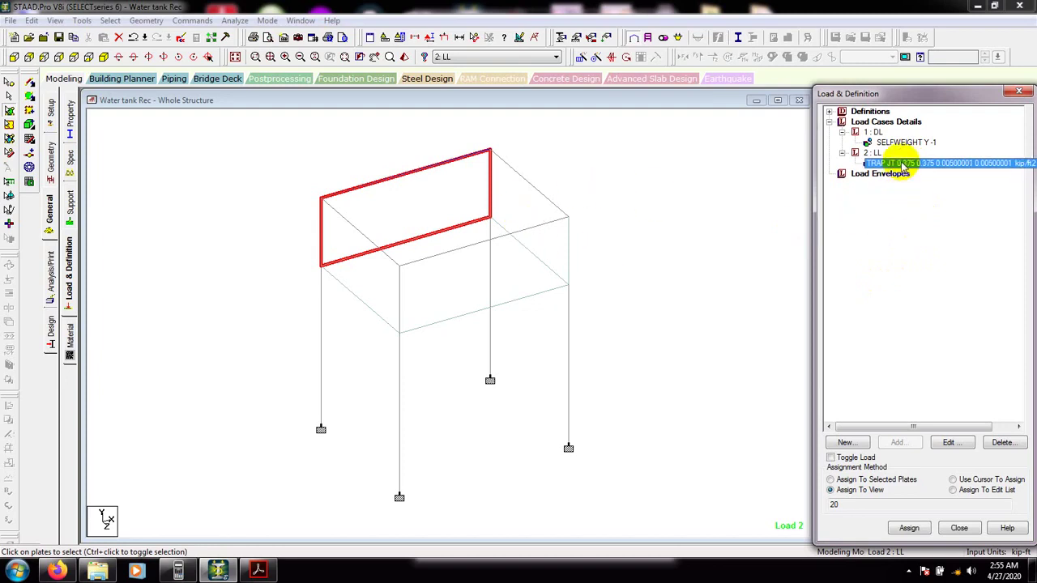
pyautogui.click(842, 484)
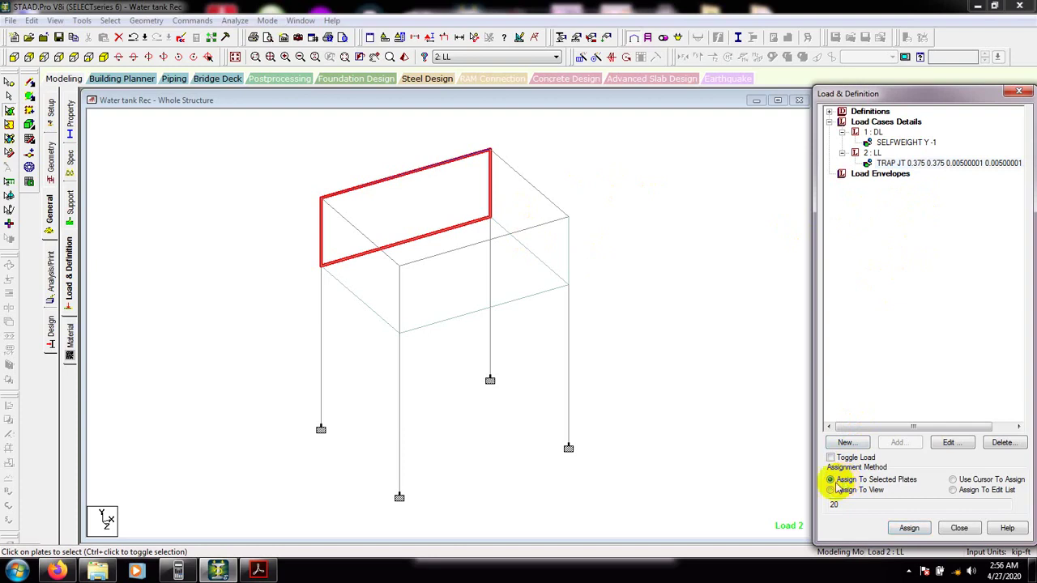
pyautogui.click(891, 162)
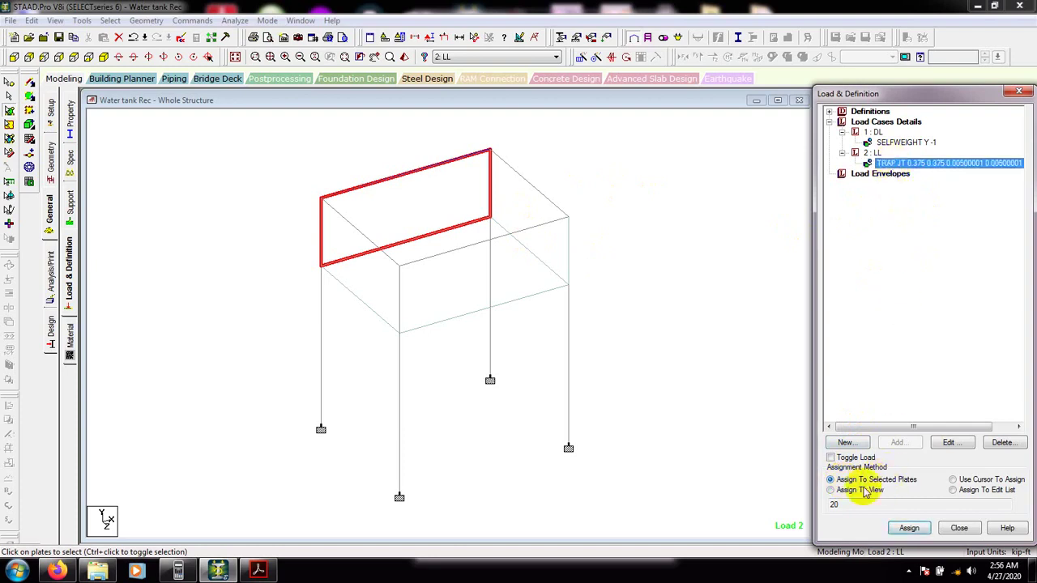
pyautogui.click(909, 528)
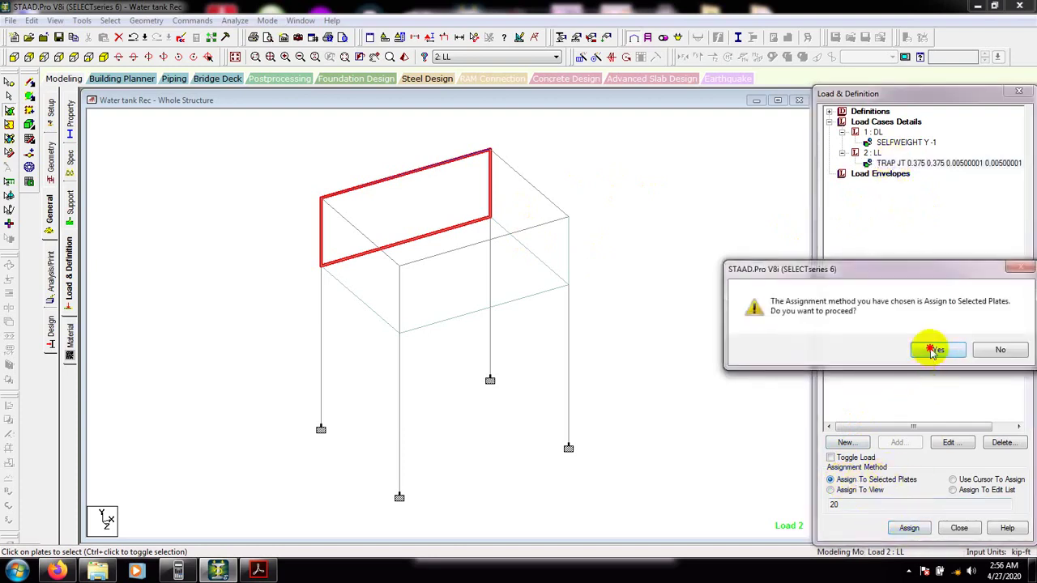
pyautogui.click(932, 350)
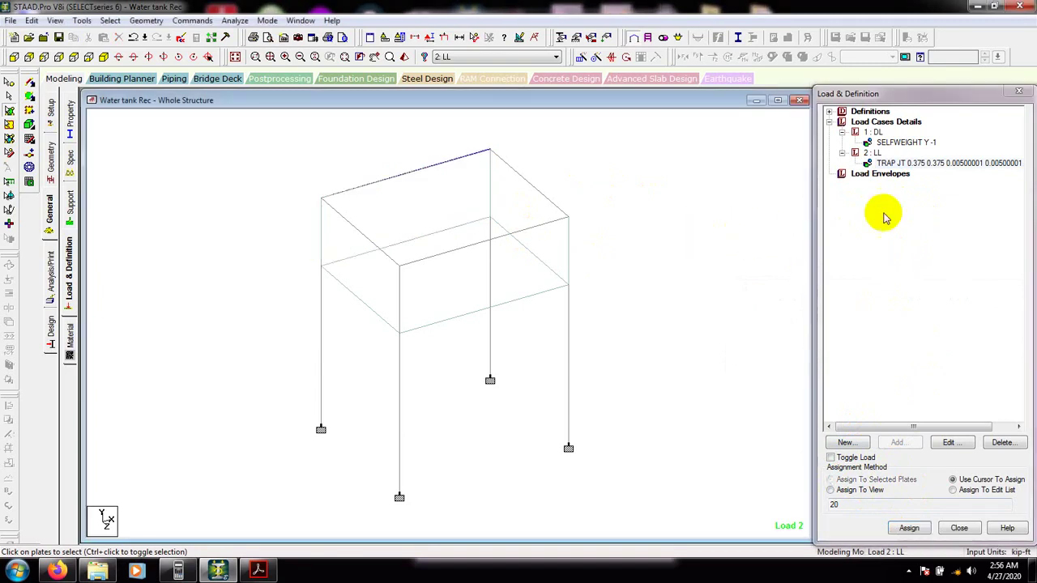
pyautogui.click(913, 164)
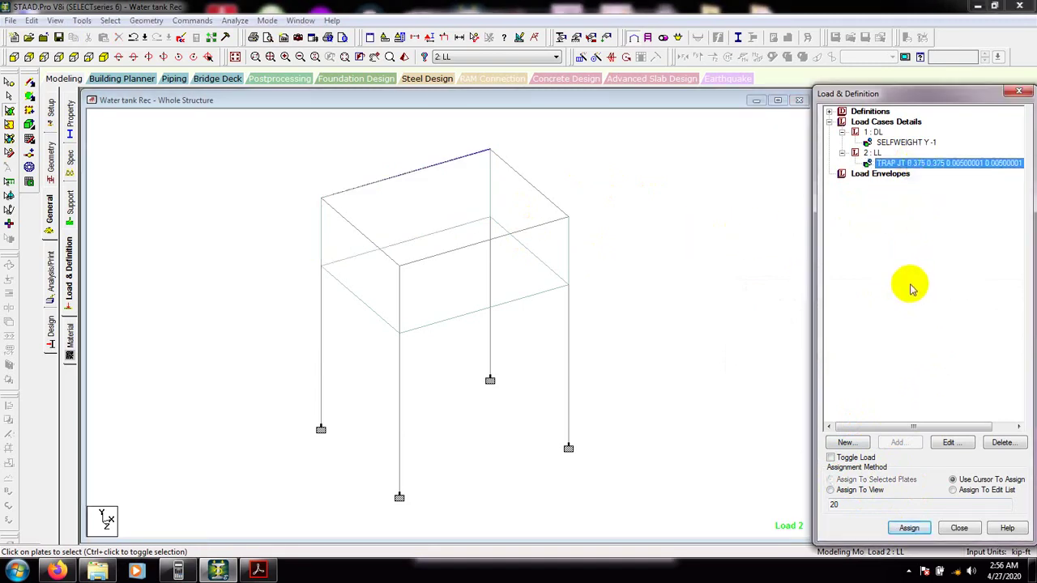
pyautogui.click(437, 199)
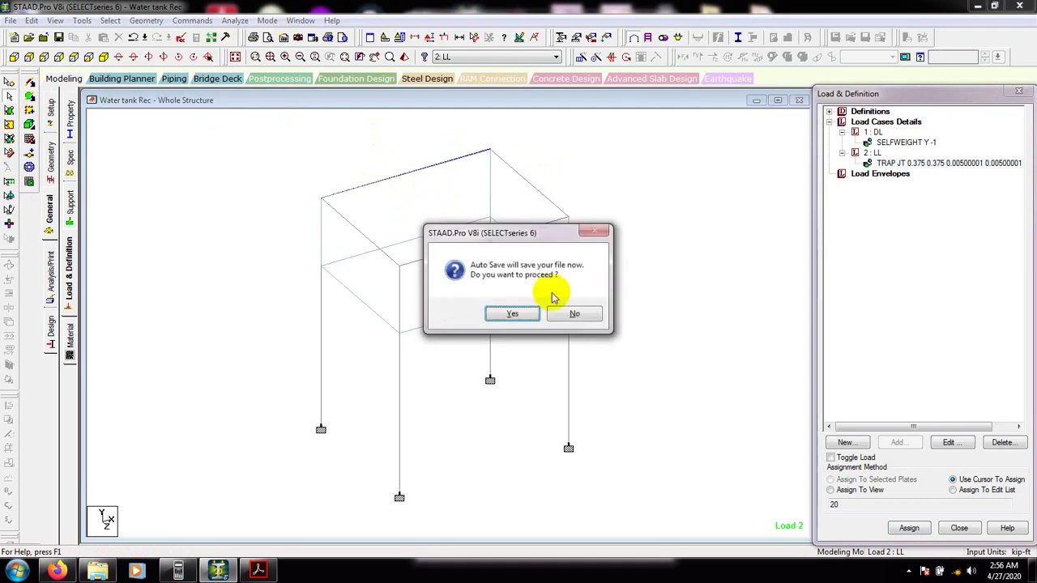
# Step: Decline the Auto Save, display the load arrows, and open the TRAP JT load for editing
pyautogui.click(585, 314)
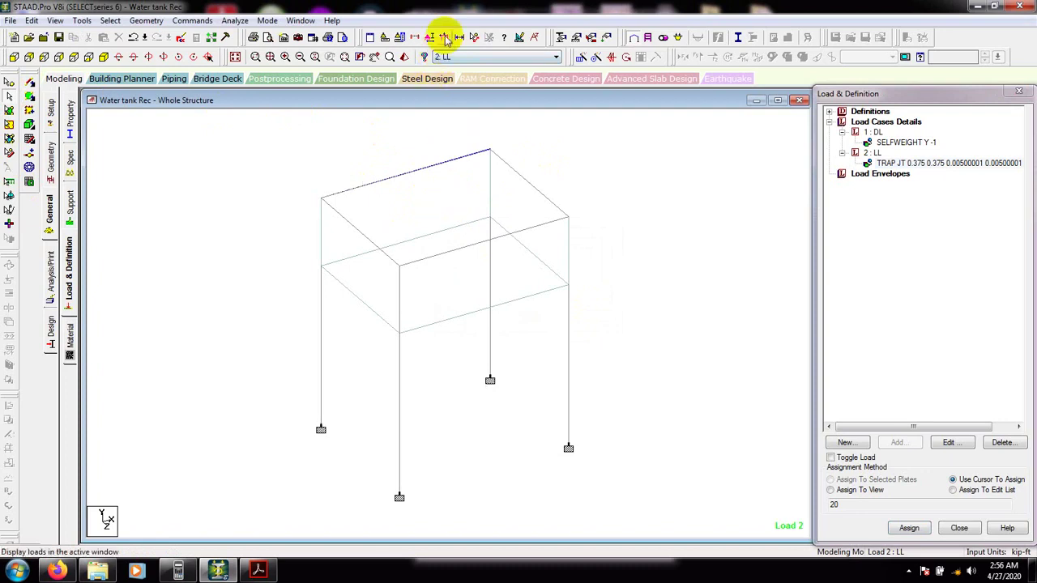
pyautogui.click(443, 38)
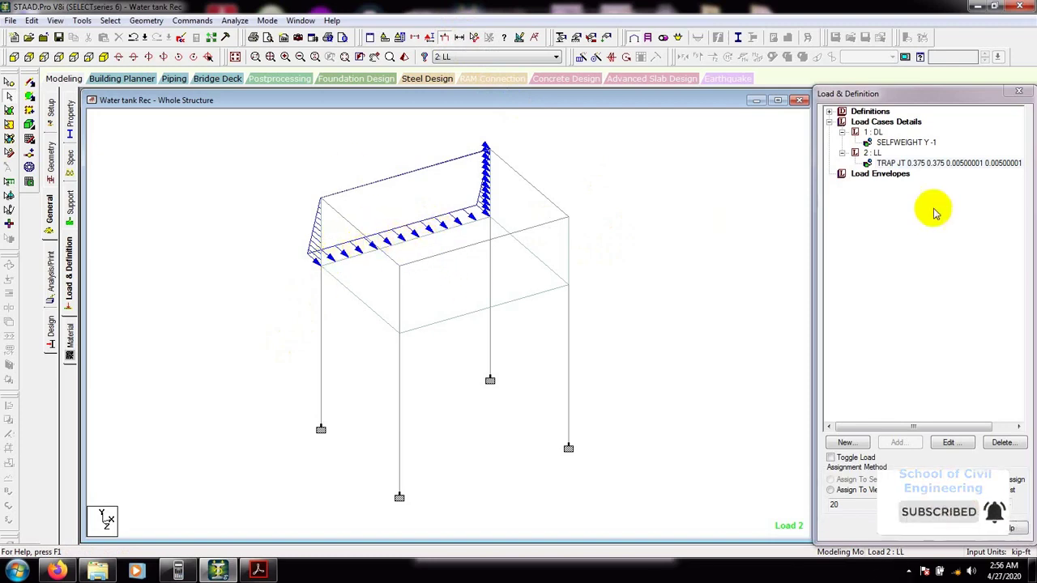
pyautogui.doubleClick(923, 163)
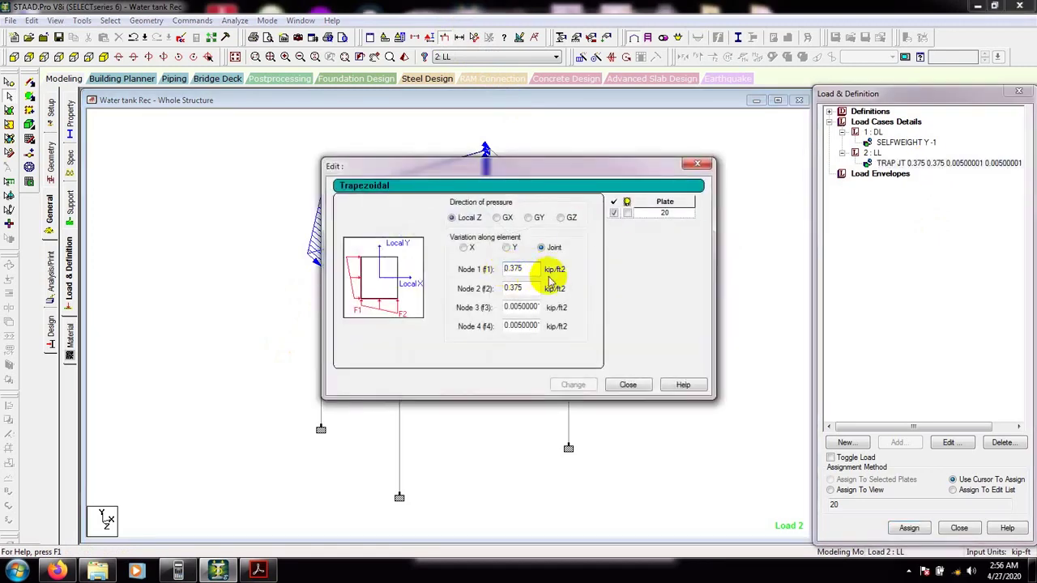
# Step: Make the trapezoidal node pressures negative so they read -0.375 and -0.005 kip/ft2
pyautogui.write('-')
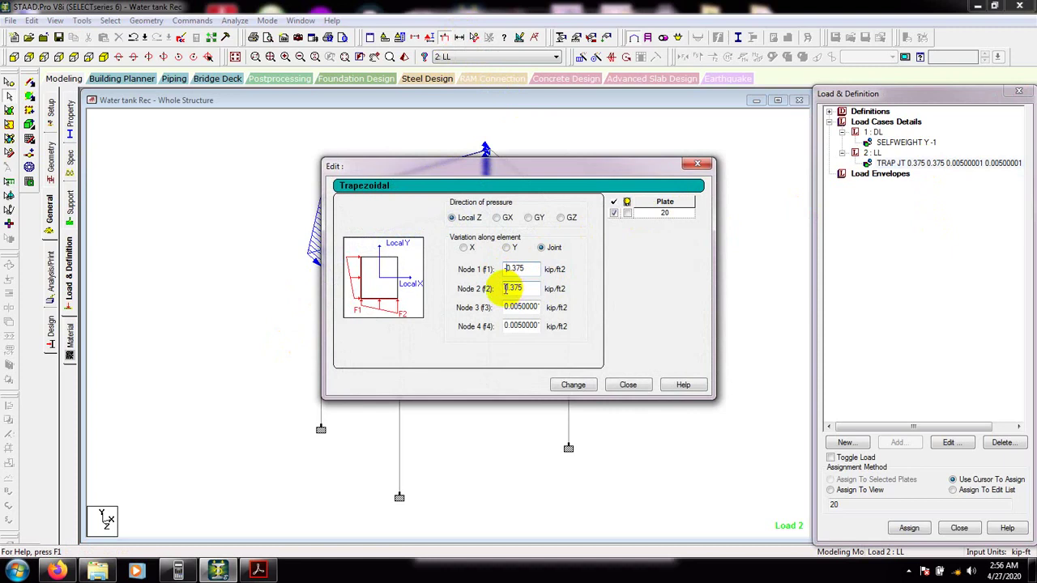
pyautogui.click(503, 307)
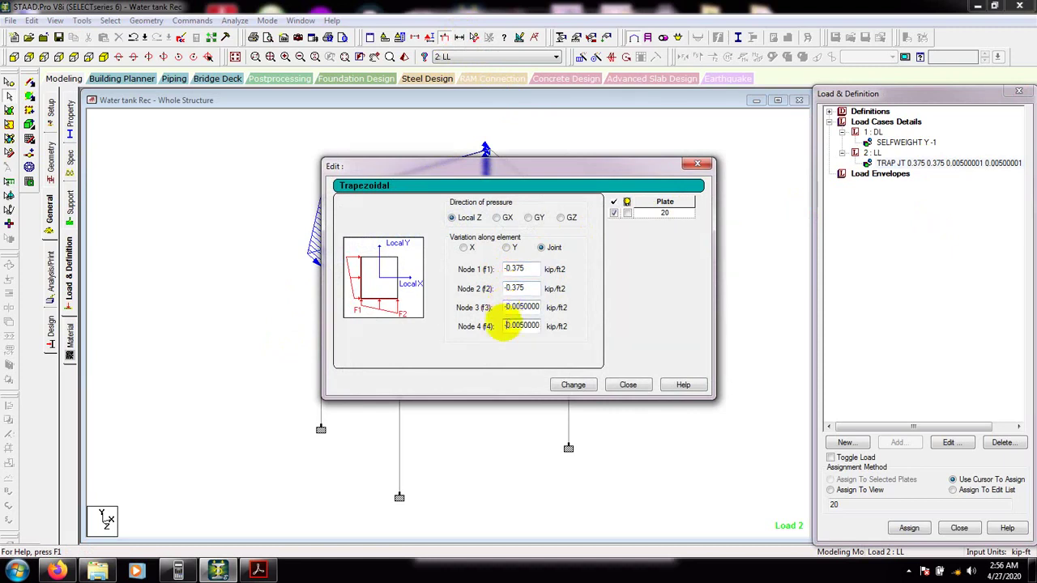
pyautogui.write('-')
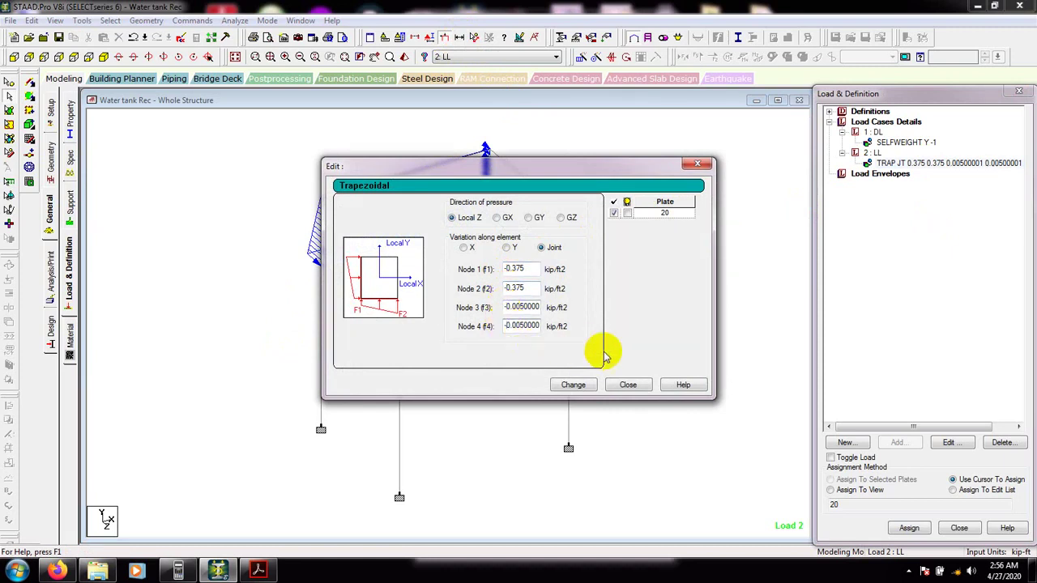
pyautogui.click(573, 386)
pyautogui.click(626, 385)
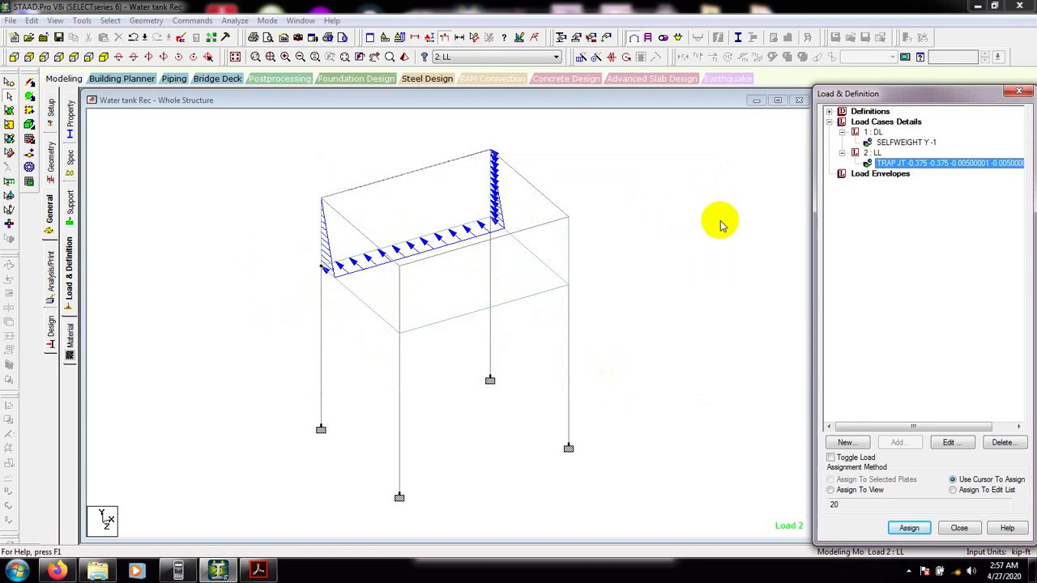
# Step: Start a hydrostatic plate load under case 2 LL and pick wall plate 22 as its target
pyautogui.click(874, 154)
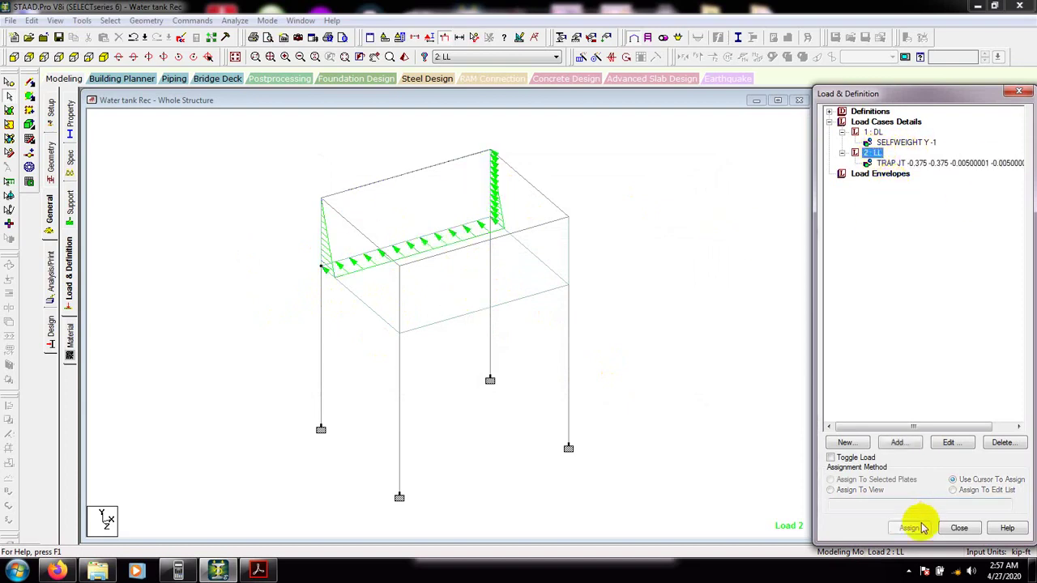
pyautogui.click(896, 442)
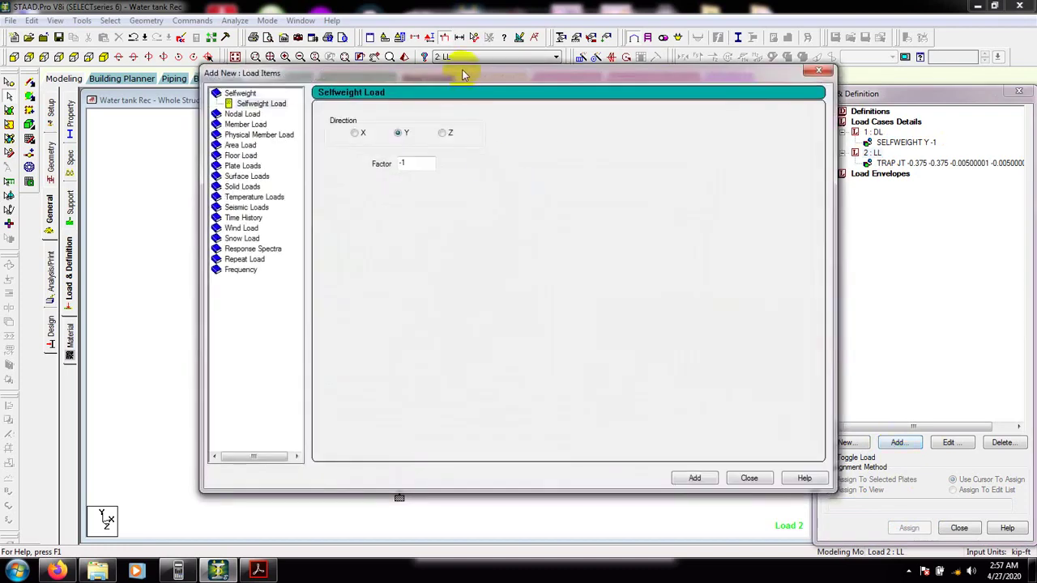
pyautogui.moveTo(458, 73); pyautogui.dragTo(892, 94)
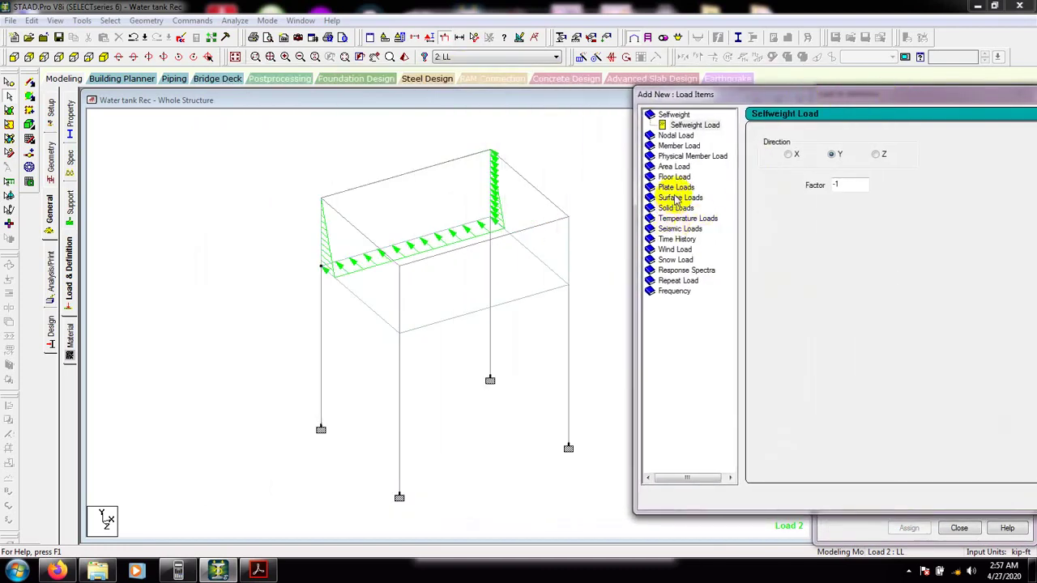
pyautogui.click(675, 187)
pyautogui.click(688, 229)
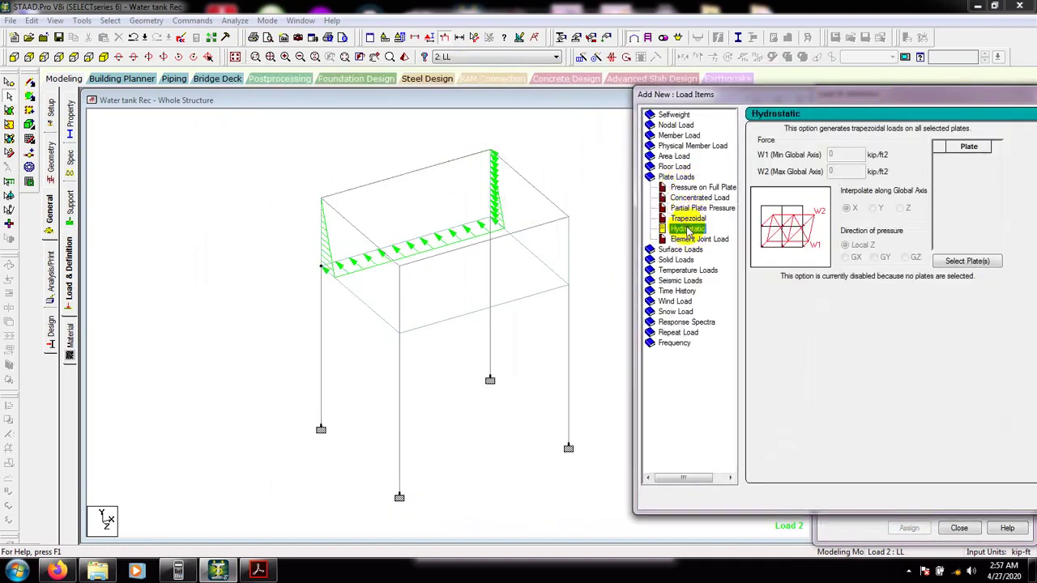
pyautogui.click(969, 262)
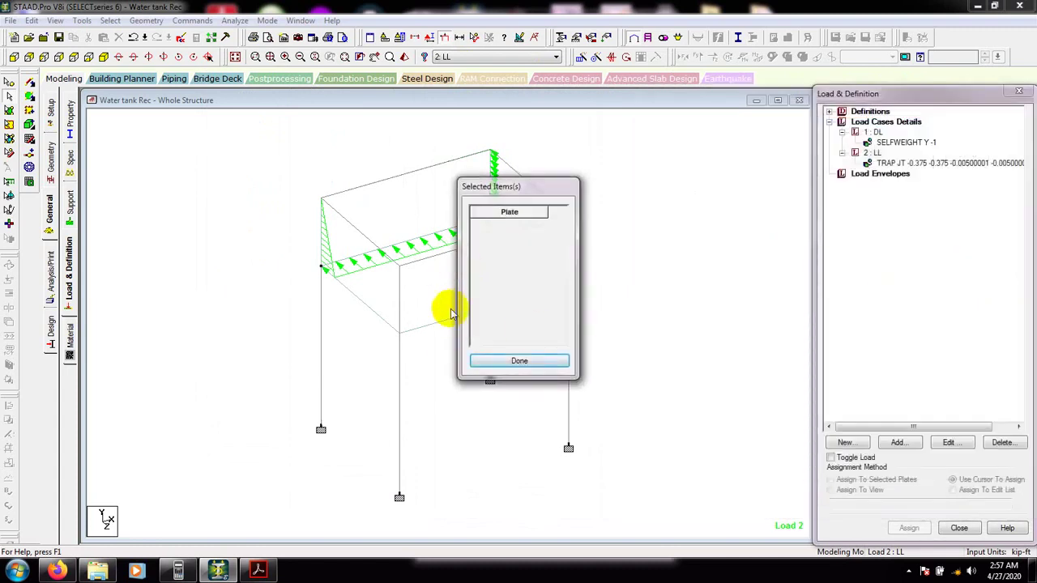
pyautogui.moveTo(501, 194); pyautogui.dragTo(524, 196)
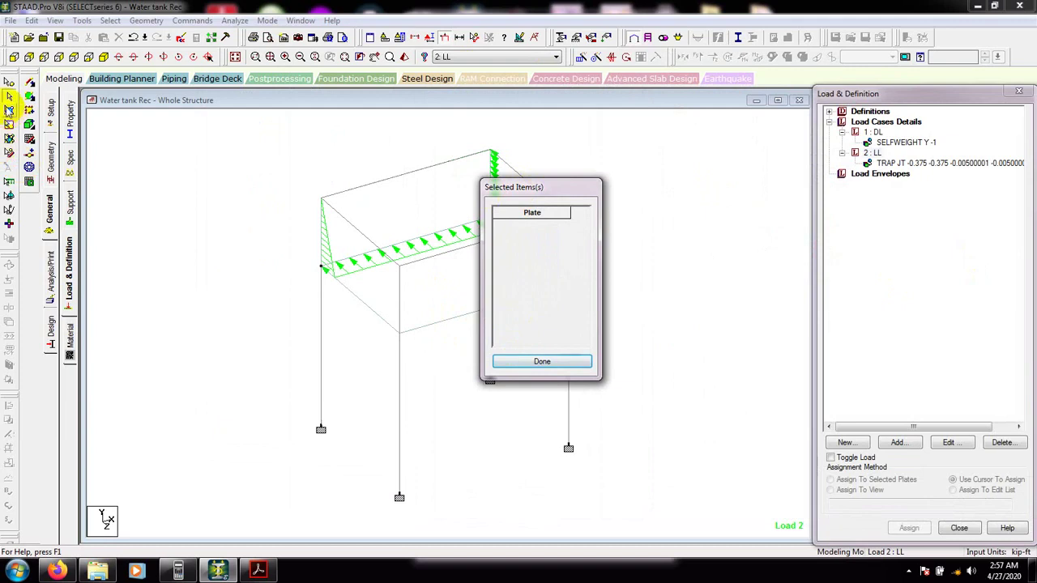
pyautogui.click(9, 111)
pyautogui.click(439, 276)
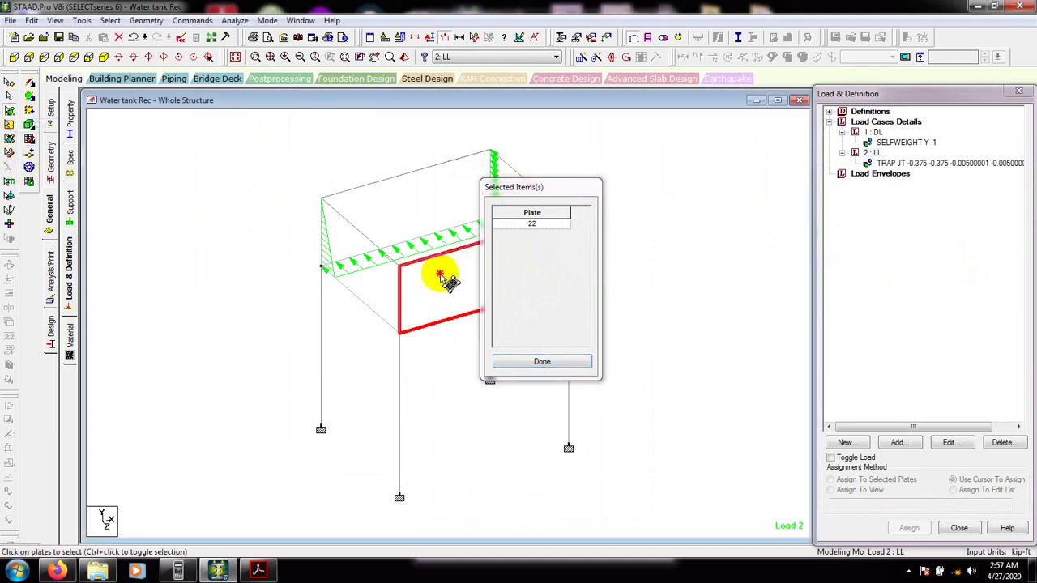
pyautogui.click(543, 362)
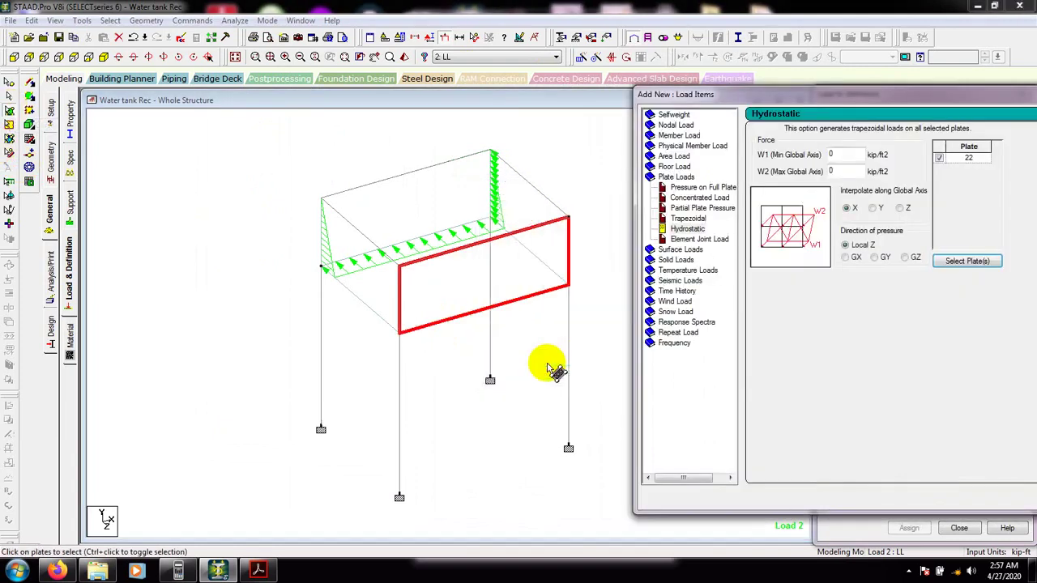
# Step: Set W1 0.375 and W2 0.005 kip/ft2 varying along global Y, and add the load
pyautogui.click(841, 153)
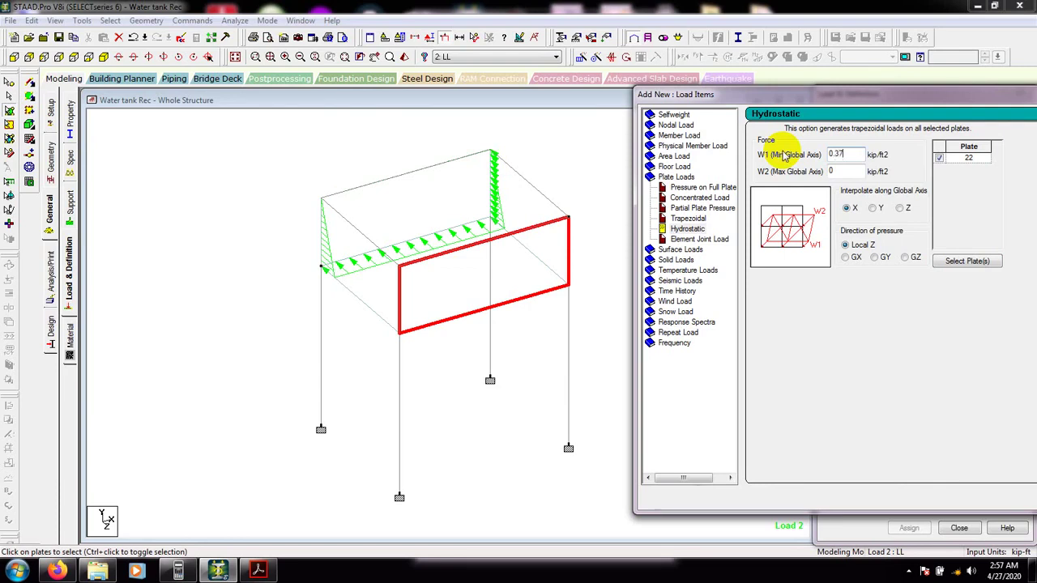
pyautogui.click(827, 170)
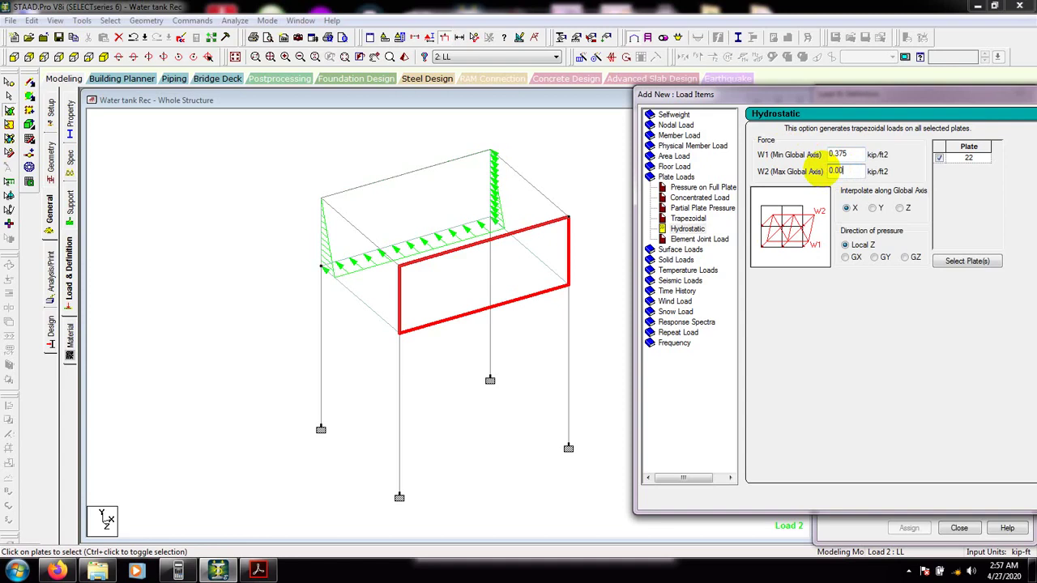
pyautogui.click(873, 209)
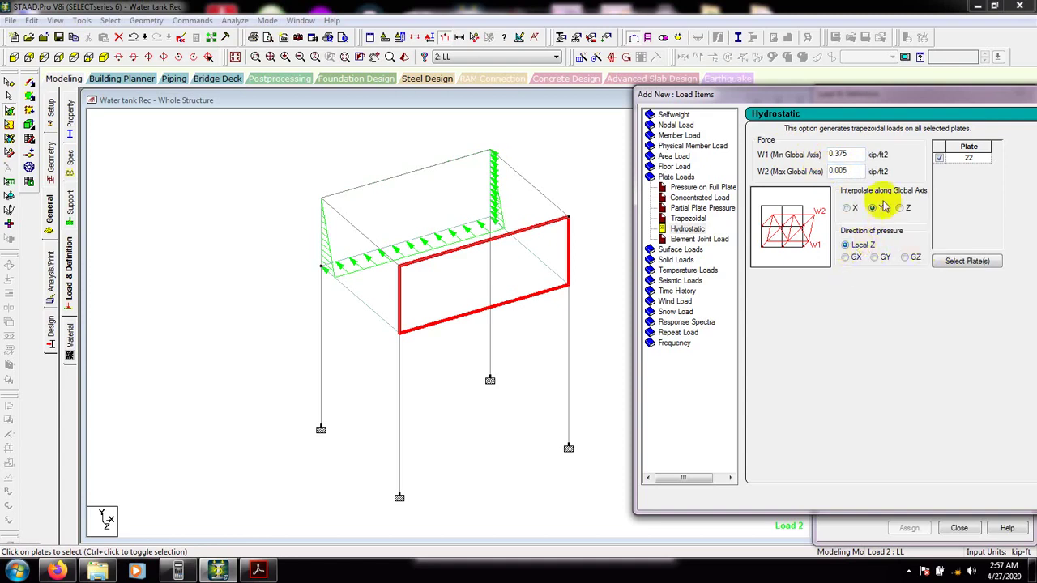
pyautogui.moveTo(865, 96); pyautogui.dragTo(784, 92)
pyautogui.moveTo(905, 85); pyautogui.dragTo(777, 80)
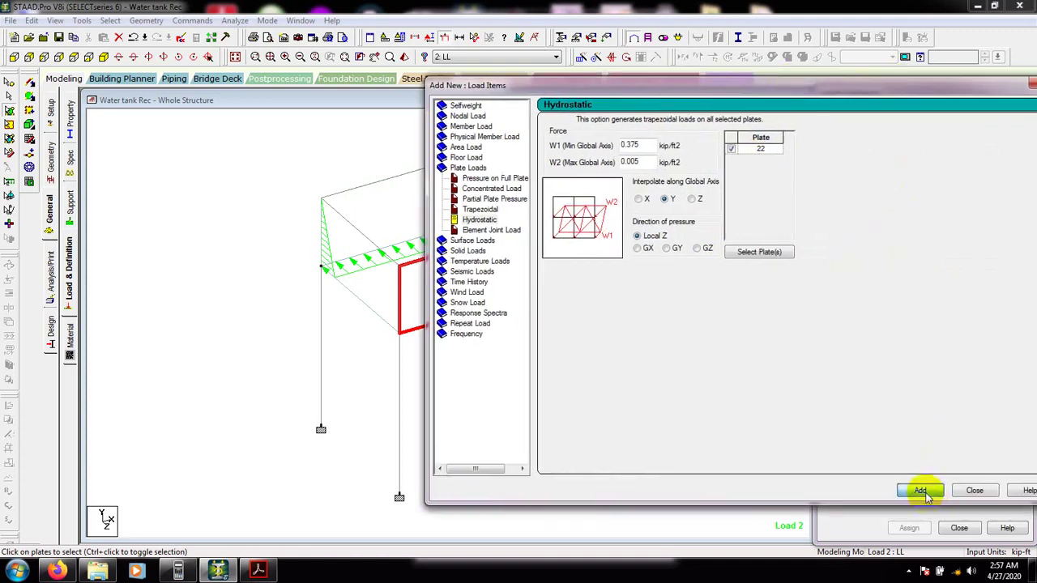
pyautogui.click(920, 491)
pyautogui.click(969, 490)
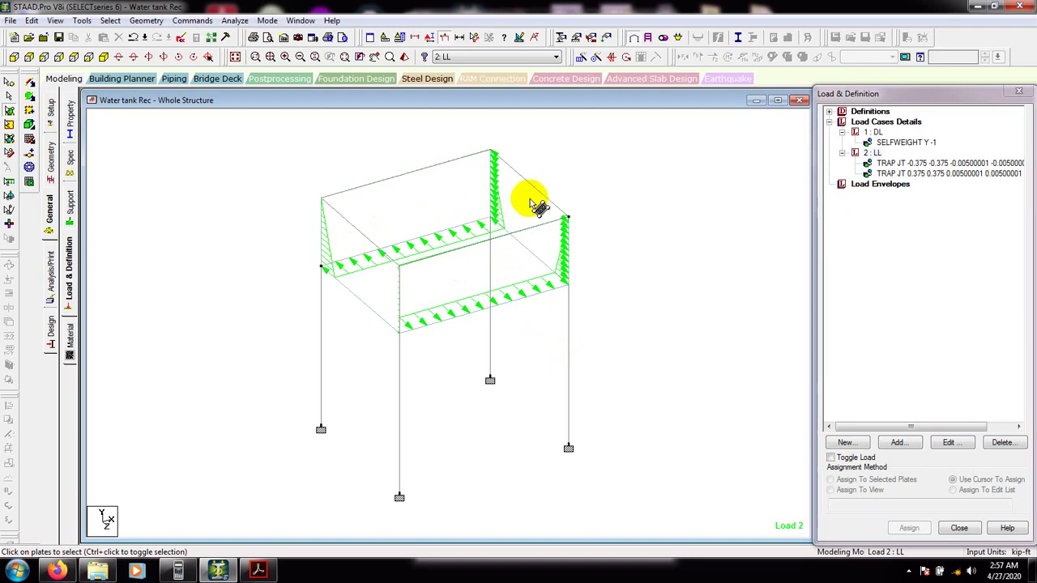
# Step: Start another hydrostatic plate load under case 2 LL targeting side wall plate 21
pyautogui.click(873, 153)
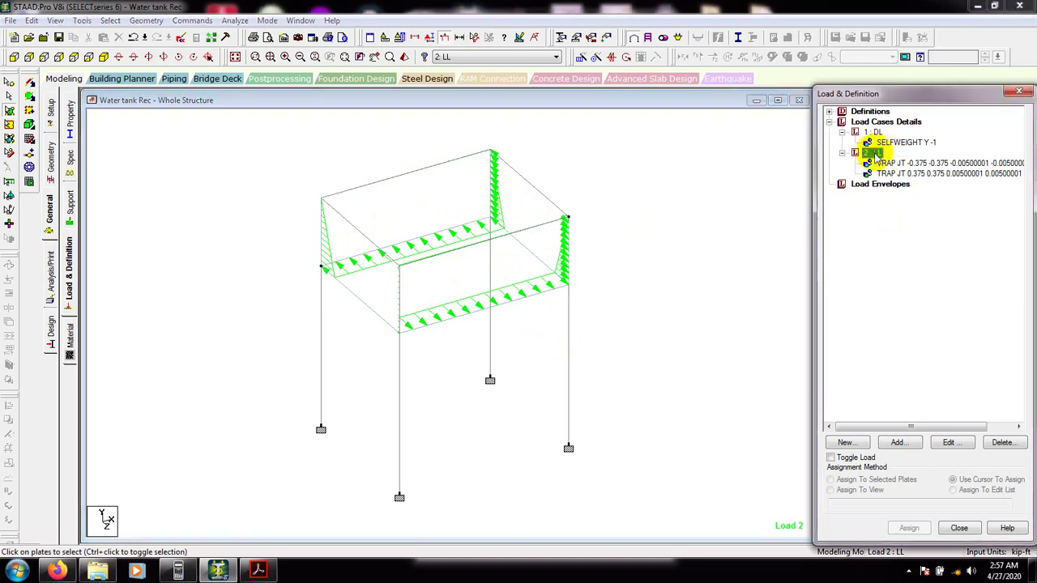
pyautogui.click(892, 445)
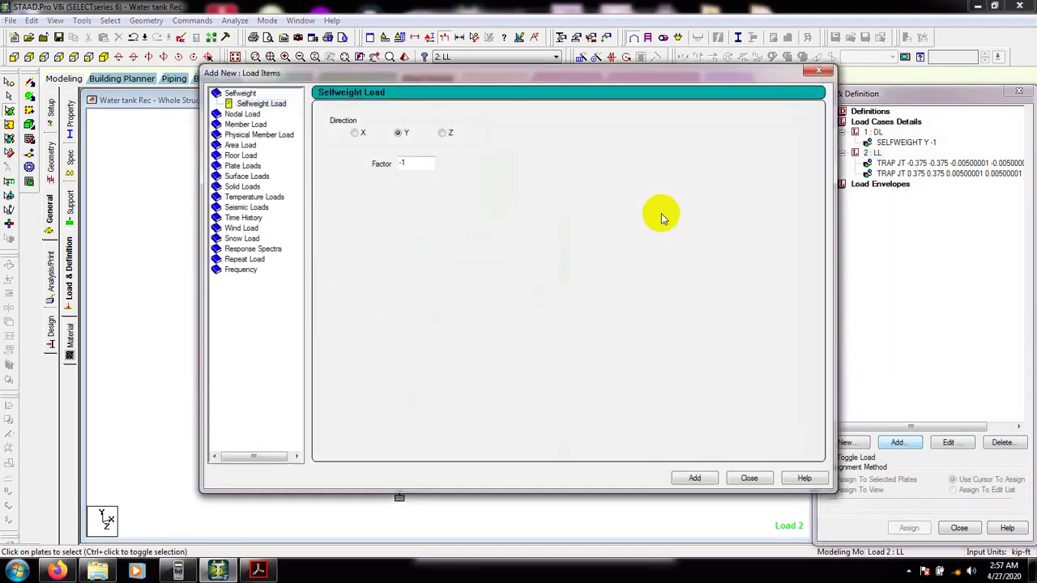
pyautogui.click(244, 166)
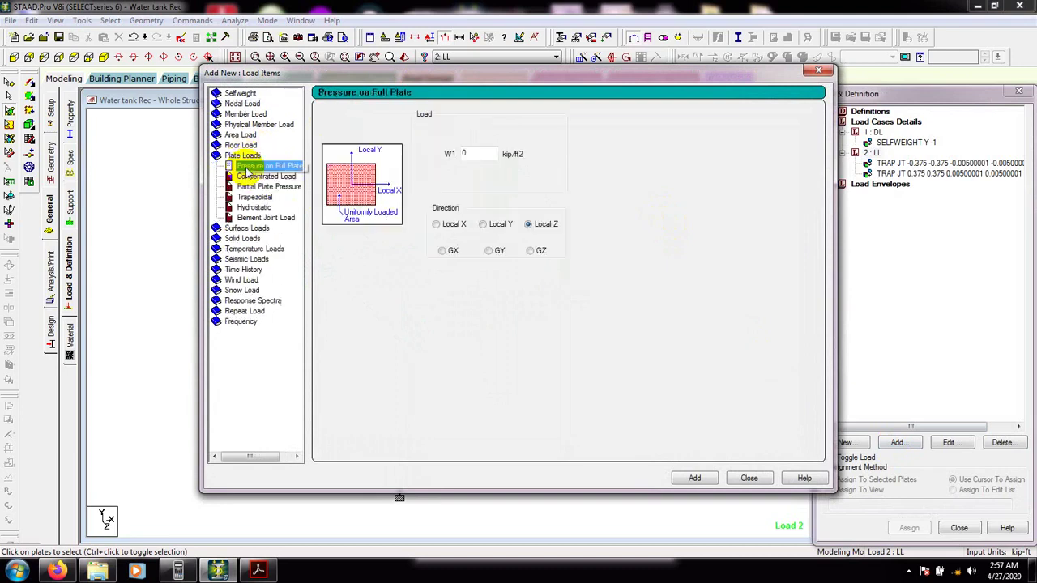
pyautogui.click(254, 207)
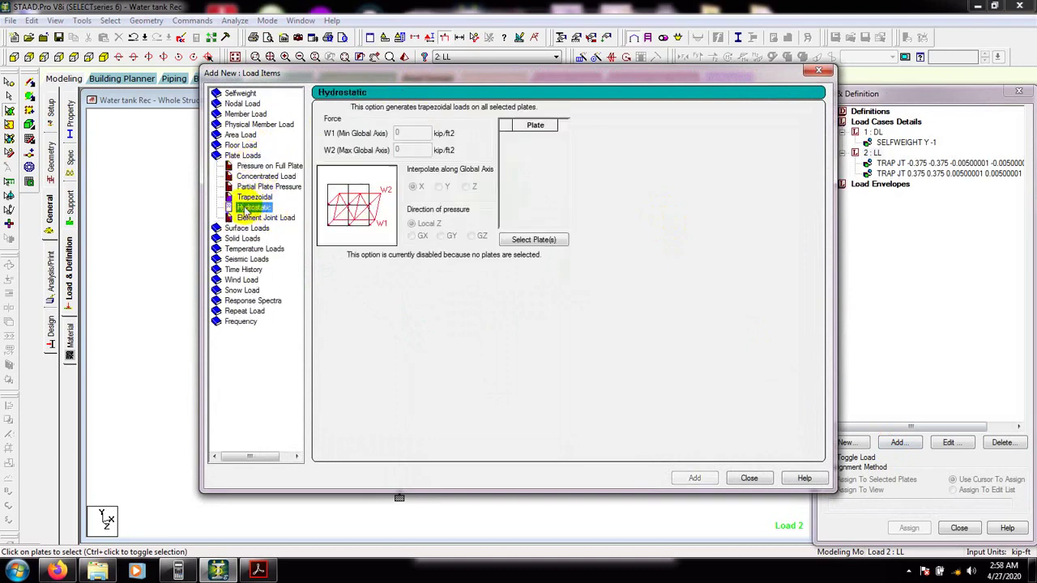
pyautogui.moveTo(403, 73); pyautogui.dragTo(769, 73)
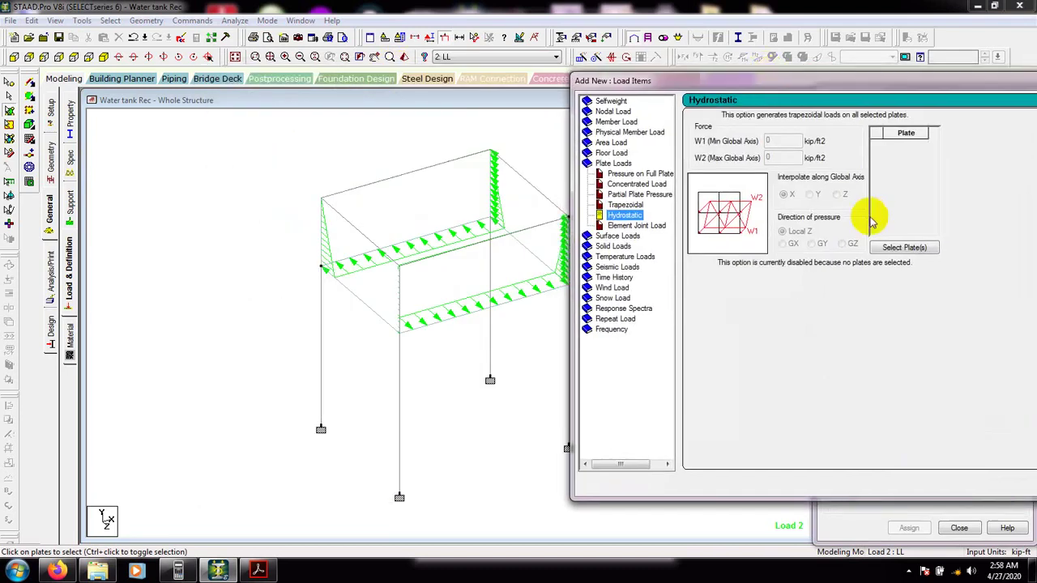
pyautogui.click(888, 241)
pyautogui.moveTo(504, 185); pyautogui.dragTo(642, 178)
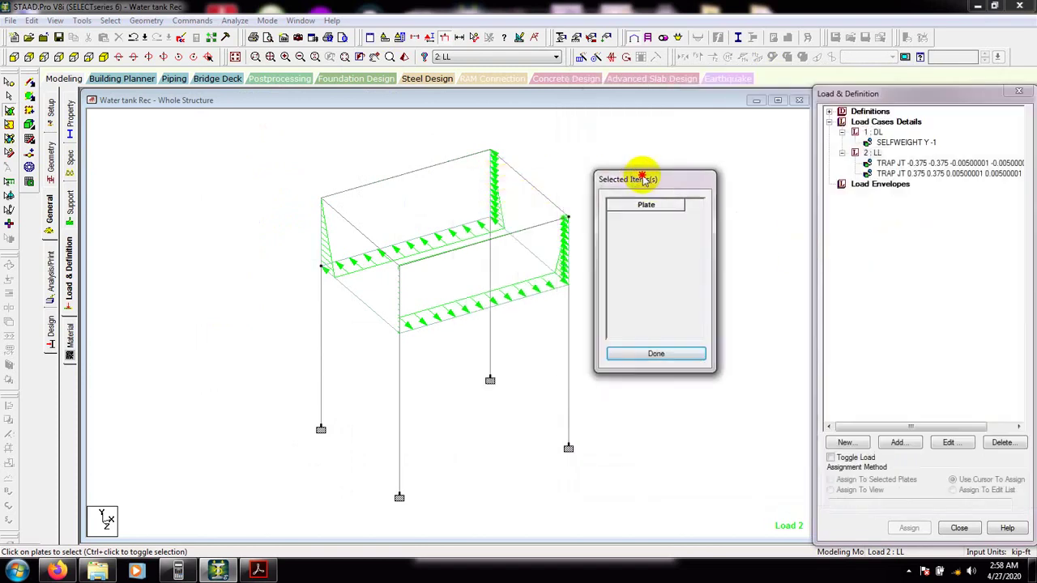
pyautogui.click(541, 207)
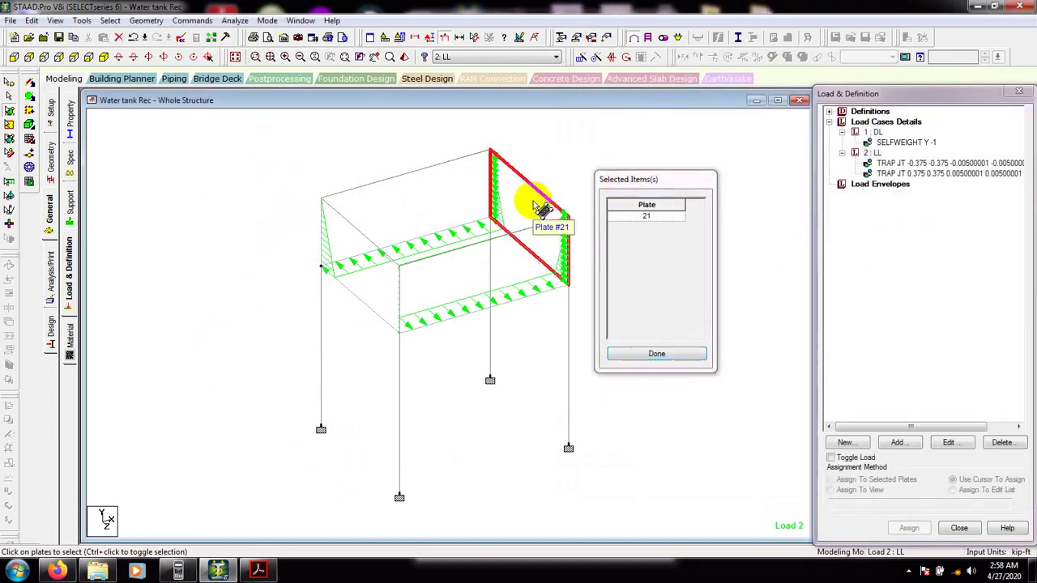
pyautogui.click(657, 354)
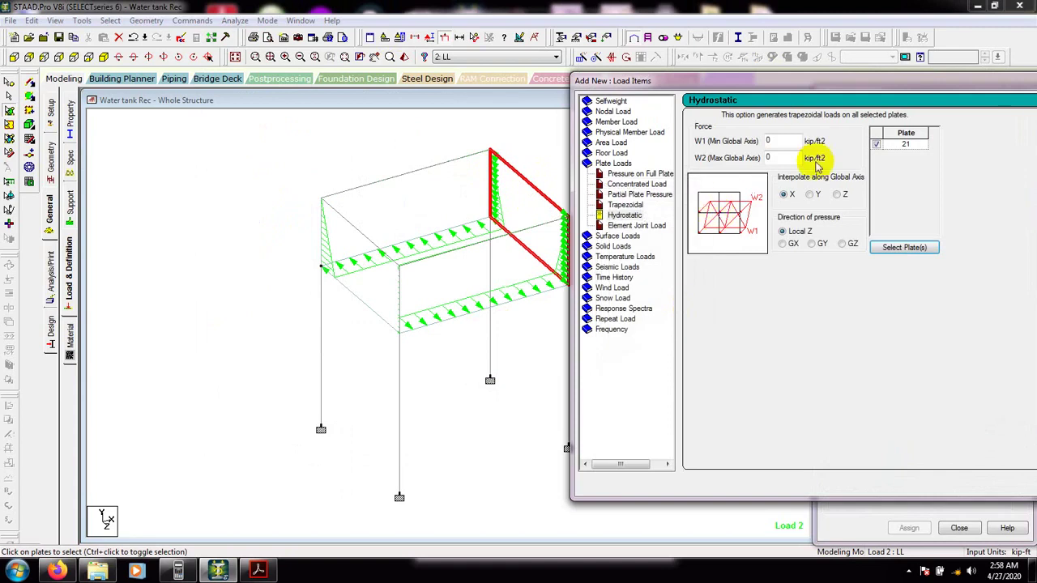
# Step: Set W1 0.375 and W2 0.005 kip/ft2 along global Y, and add the load
pyautogui.doubleClick(771, 142)
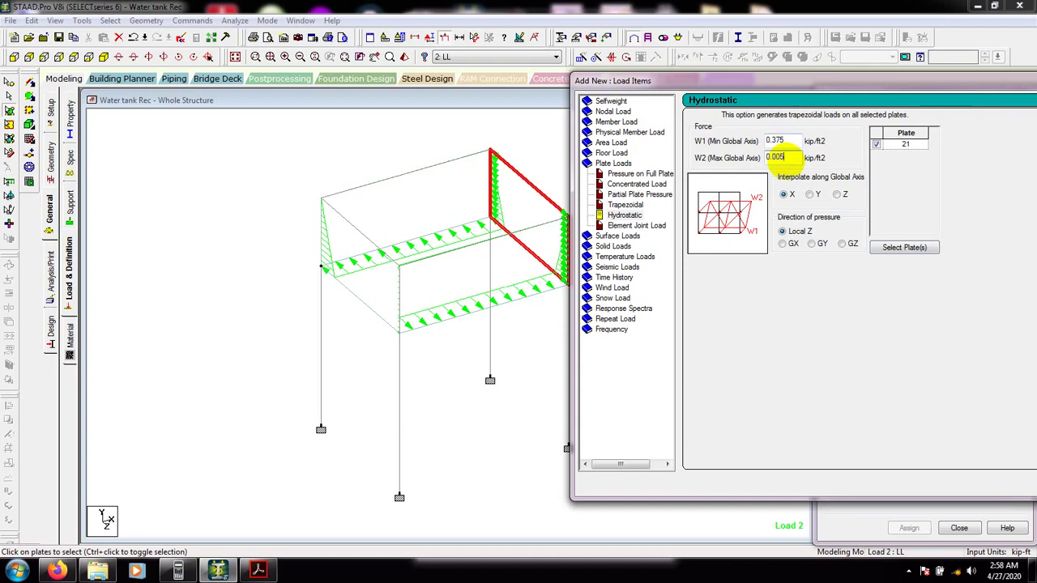
pyautogui.click(809, 195)
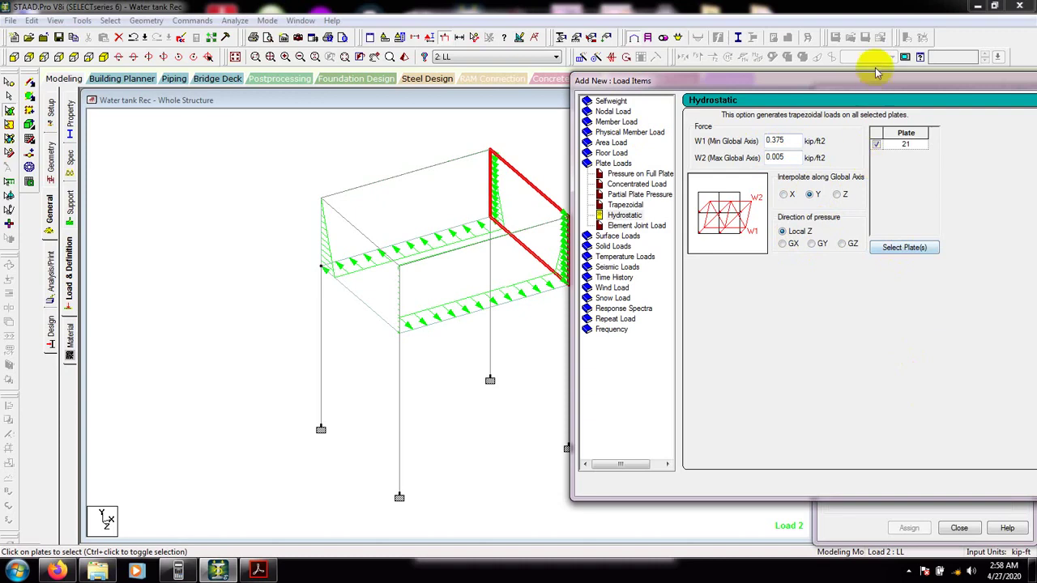
pyautogui.moveTo(874, 74); pyautogui.dragTo(783, 65)
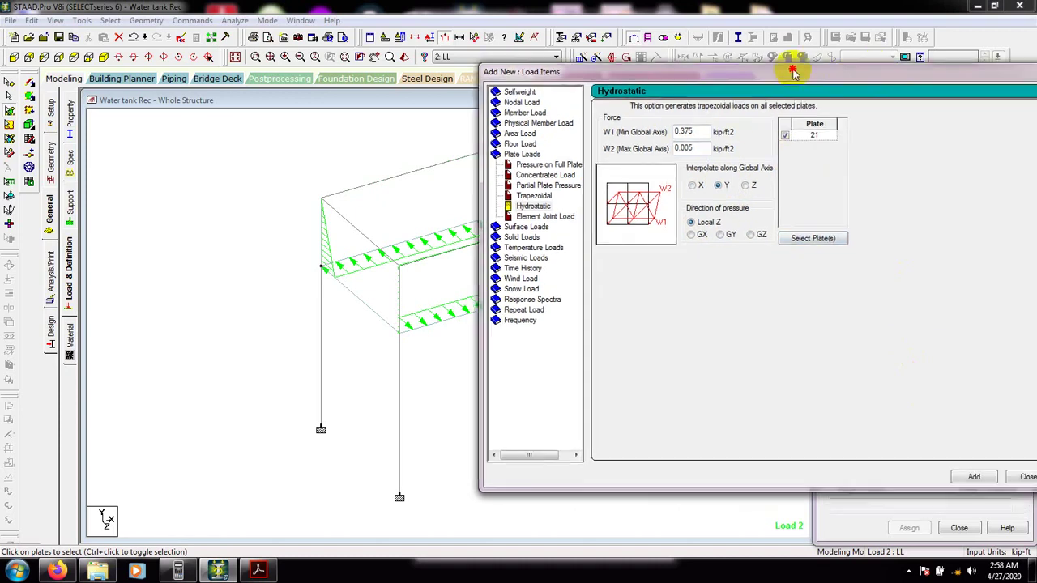
pyautogui.click(976, 477)
pyautogui.moveTo(926, 74); pyautogui.dragTo(655, 105)
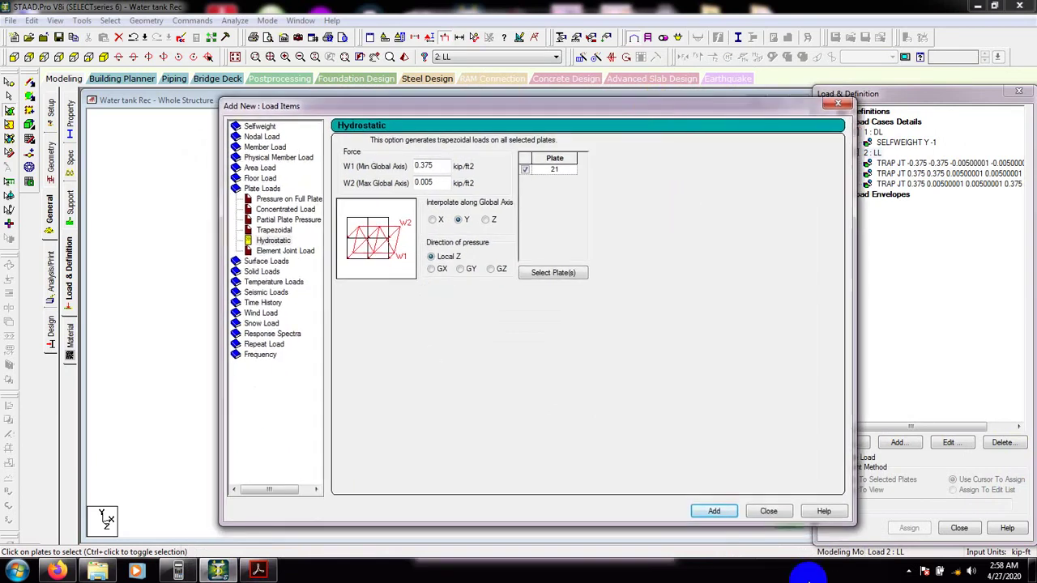
pyautogui.click(767, 511)
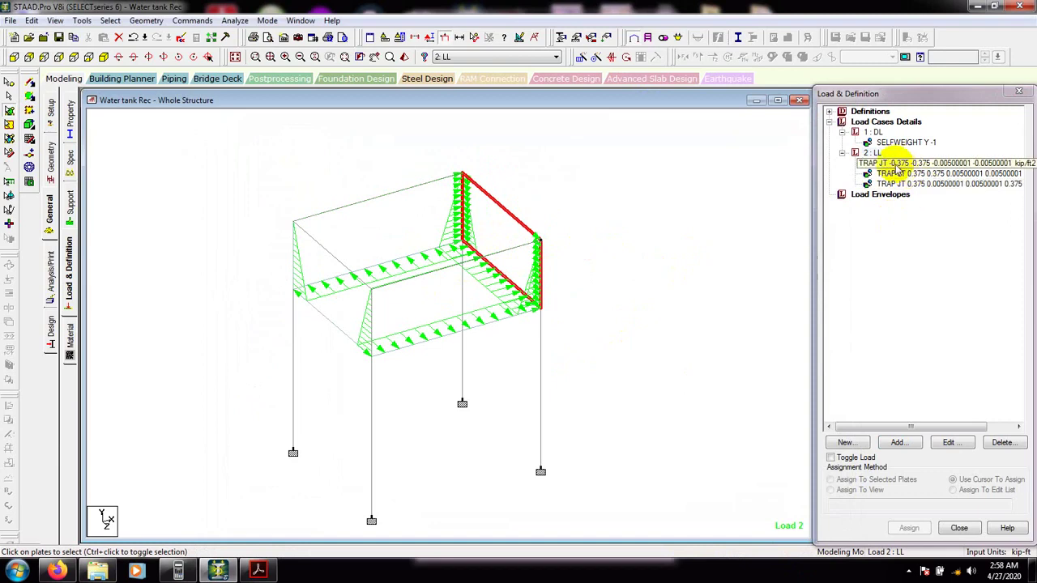
# Step: Start a hydrostatic plate load under case 2 LL targeting left wall plate 19
pyautogui.click(872, 153)
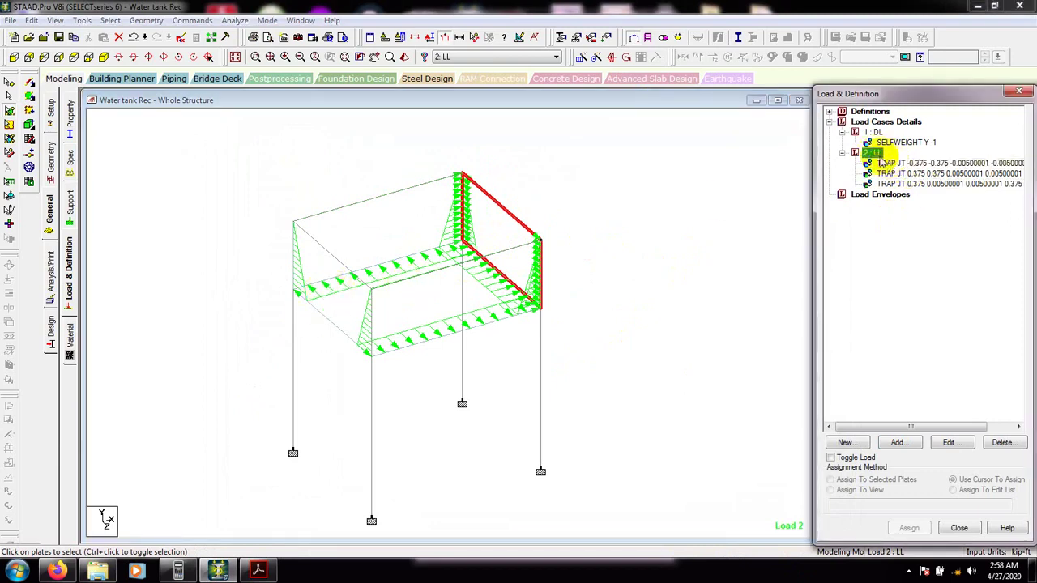
pyautogui.click(896, 442)
pyautogui.moveTo(515, 101); pyautogui.dragTo(891, 55)
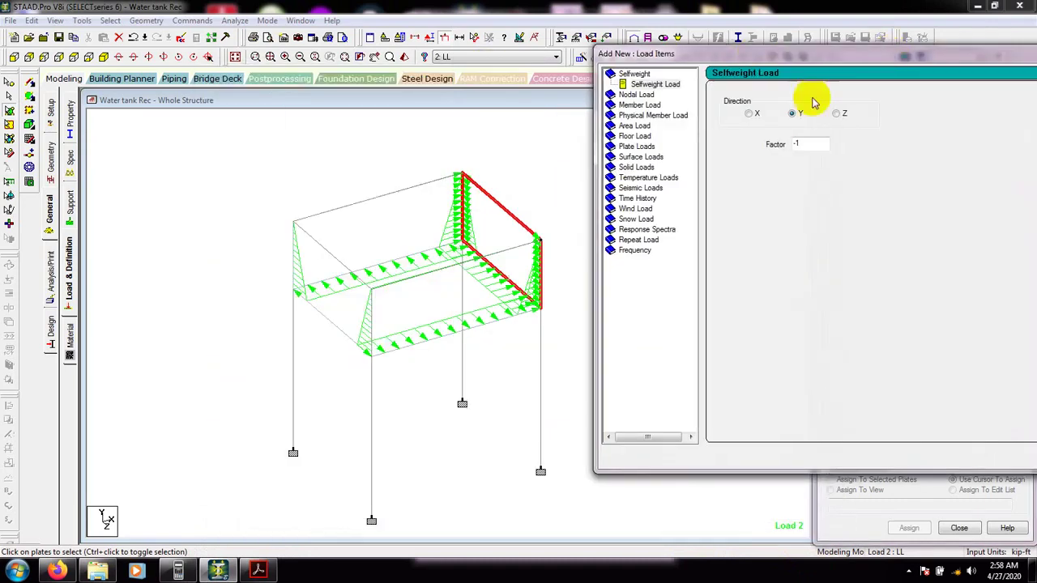
pyautogui.click(636, 146)
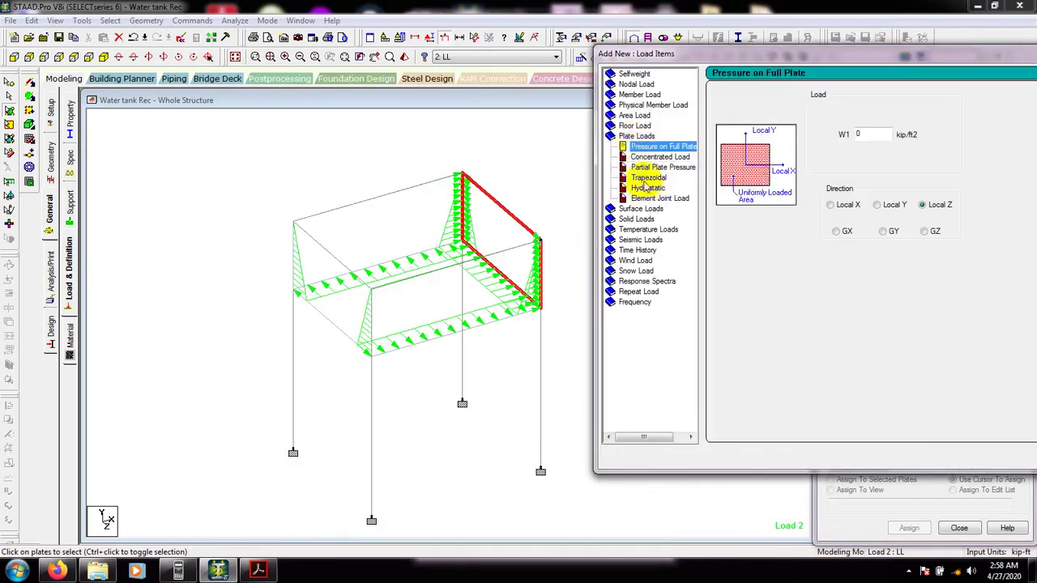
pyautogui.click(647, 187)
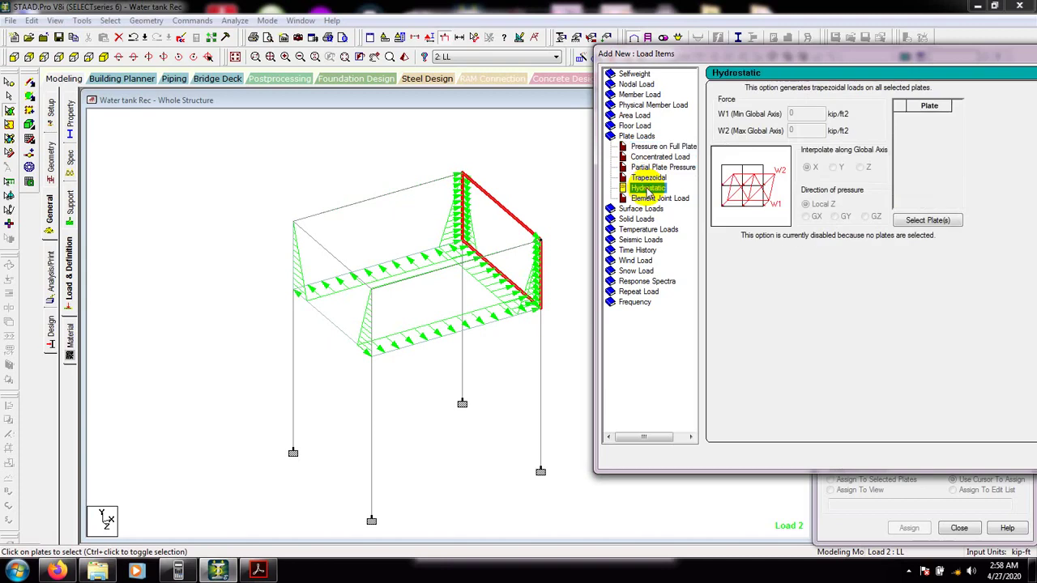
pyautogui.click(932, 222)
pyautogui.click(334, 301)
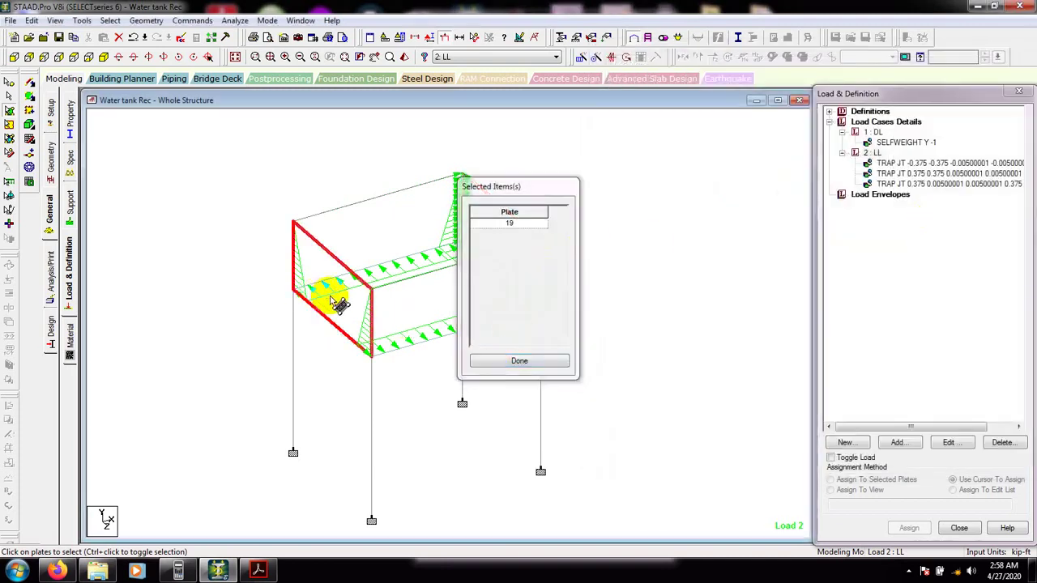
pyautogui.click(529, 360)
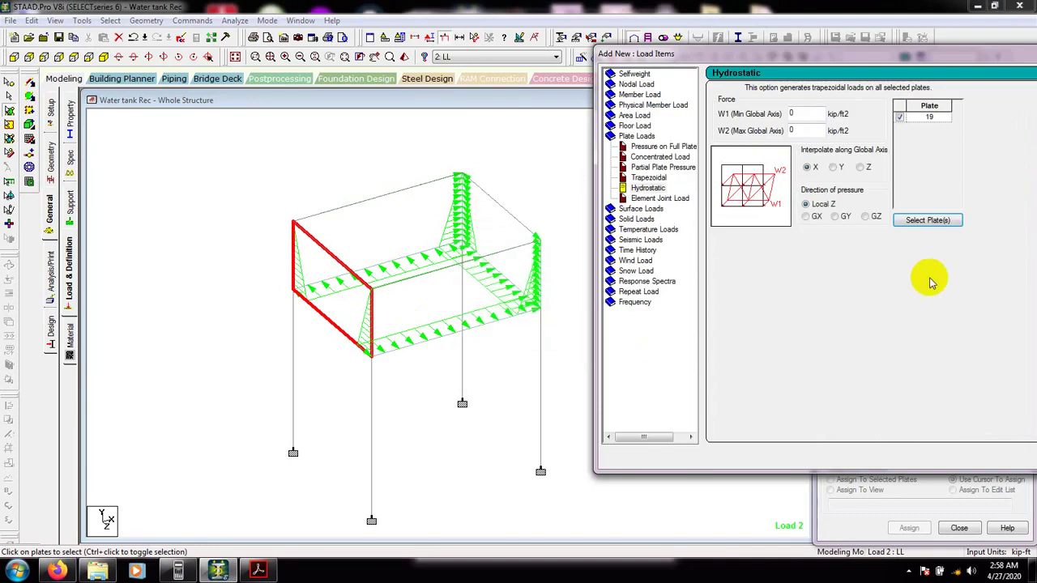
# Step: Set W1 -0.375 and W2 -0.005 kip/ft2 interpolated along Y, and add the load
pyautogui.click(838, 168)
pyautogui.moveTo(797, 53); pyautogui.dragTo(848, 67)
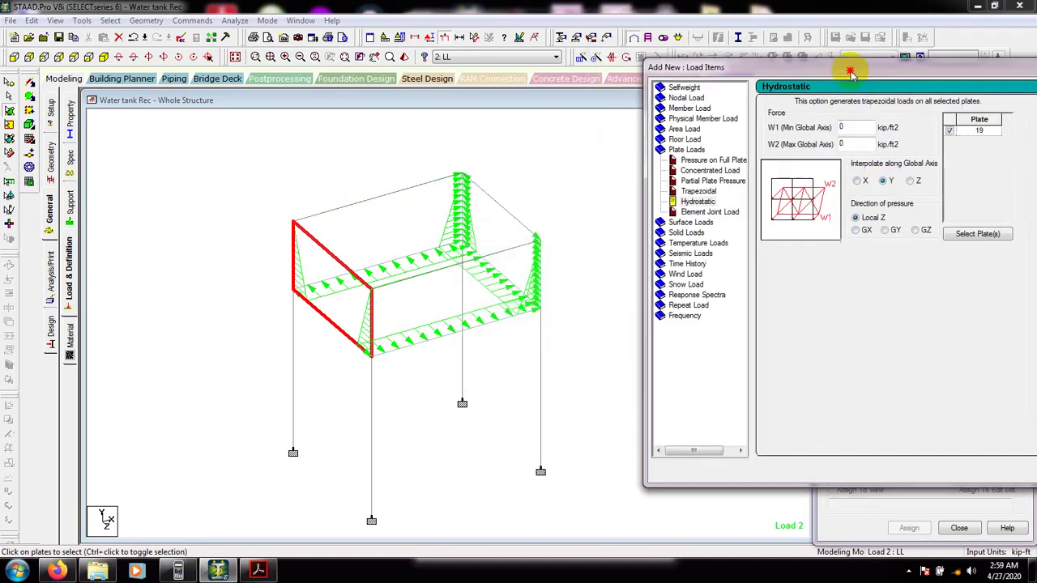
pyautogui.moveTo(853, 132); pyautogui.dragTo(814, 134)
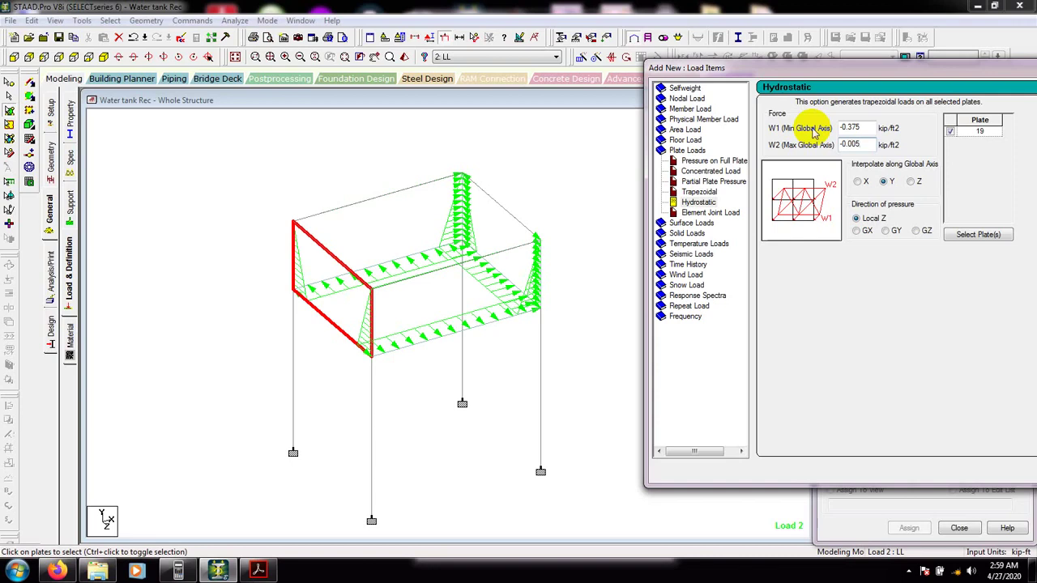
pyautogui.click(852, 144)
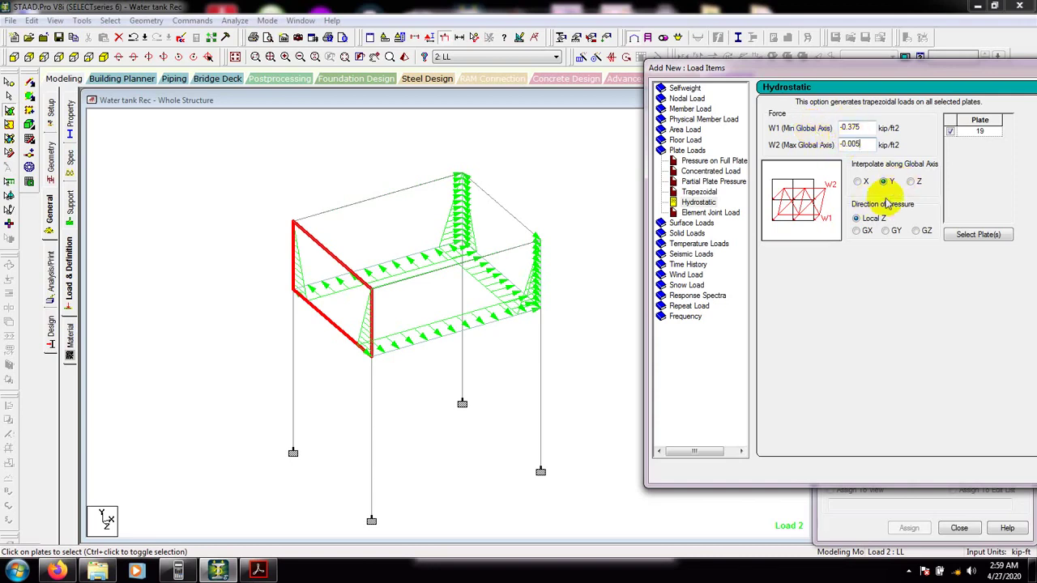
pyautogui.moveTo(897, 67); pyautogui.dragTo(773, 89)
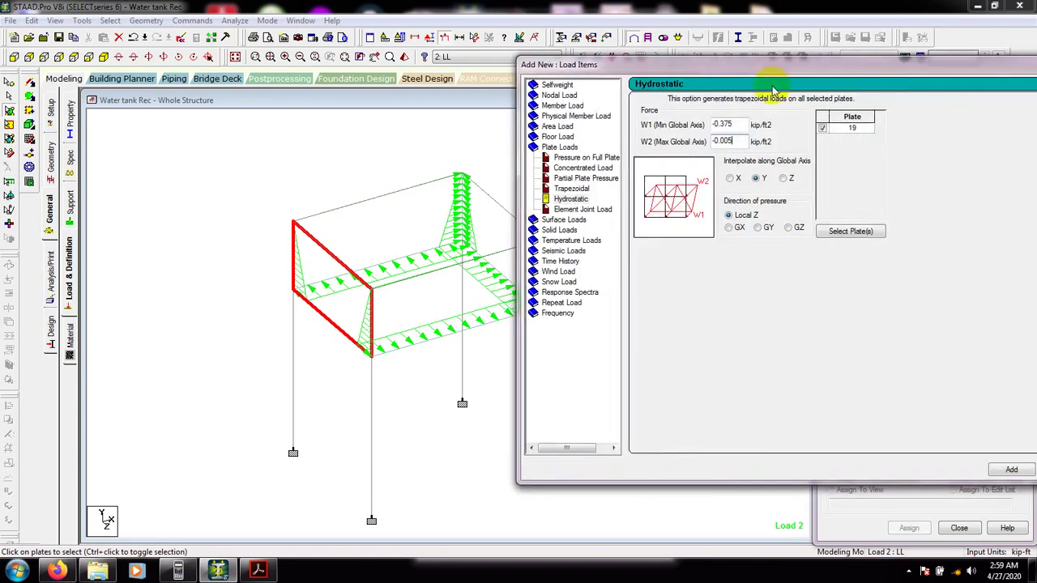
pyautogui.moveTo(958, 65); pyautogui.dragTo(845, 53)
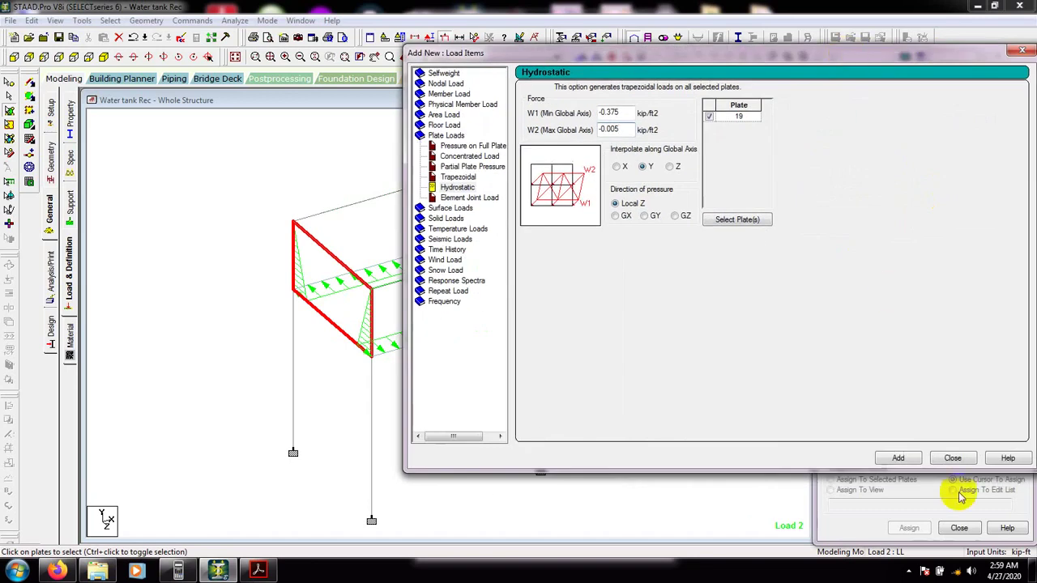
pyautogui.click(897, 458)
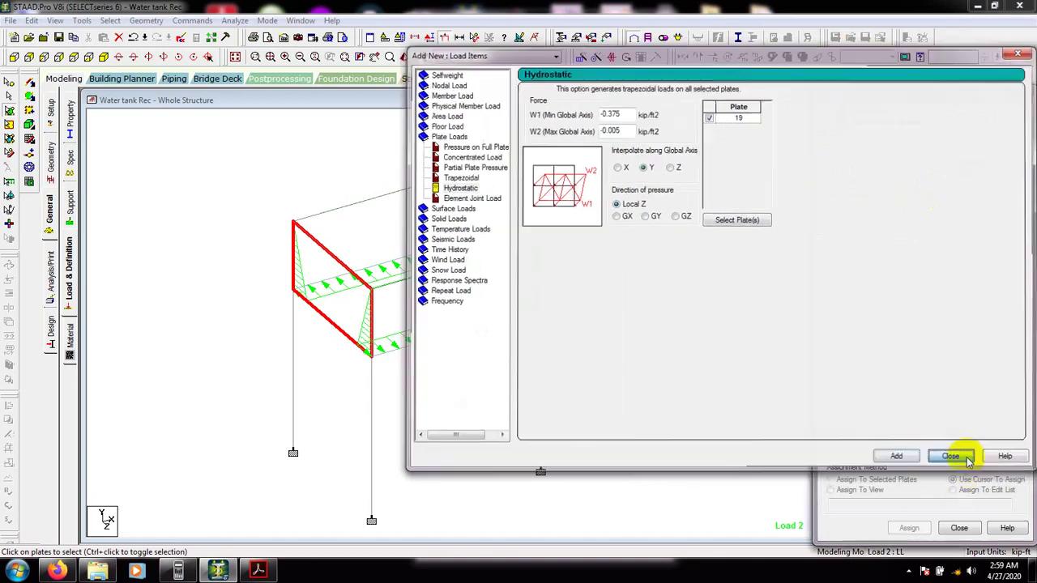
pyautogui.click(954, 458)
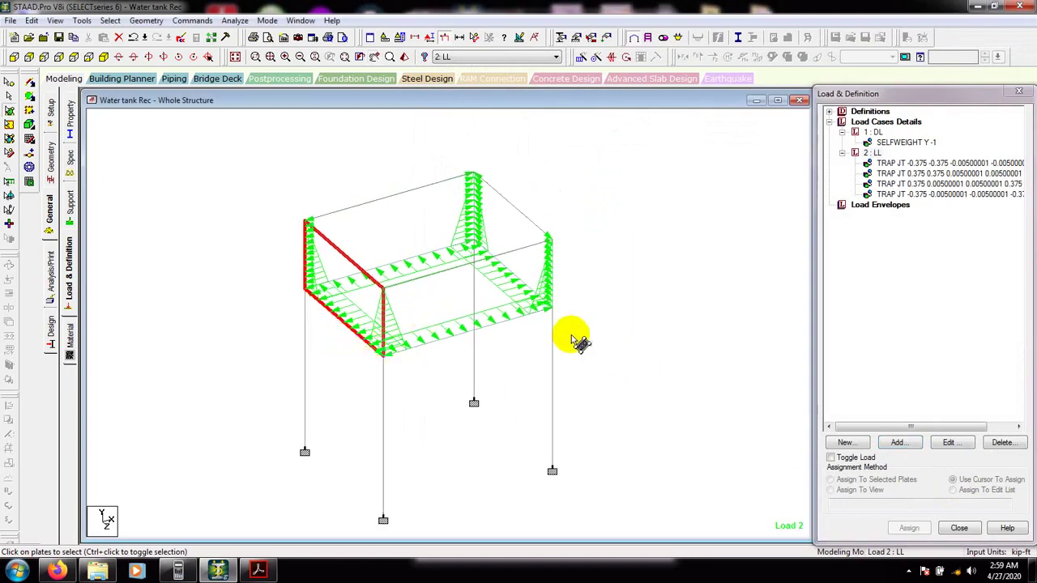
pyautogui.moveTo(661, 326); pyautogui.dragTo(648, 332, button='middle')
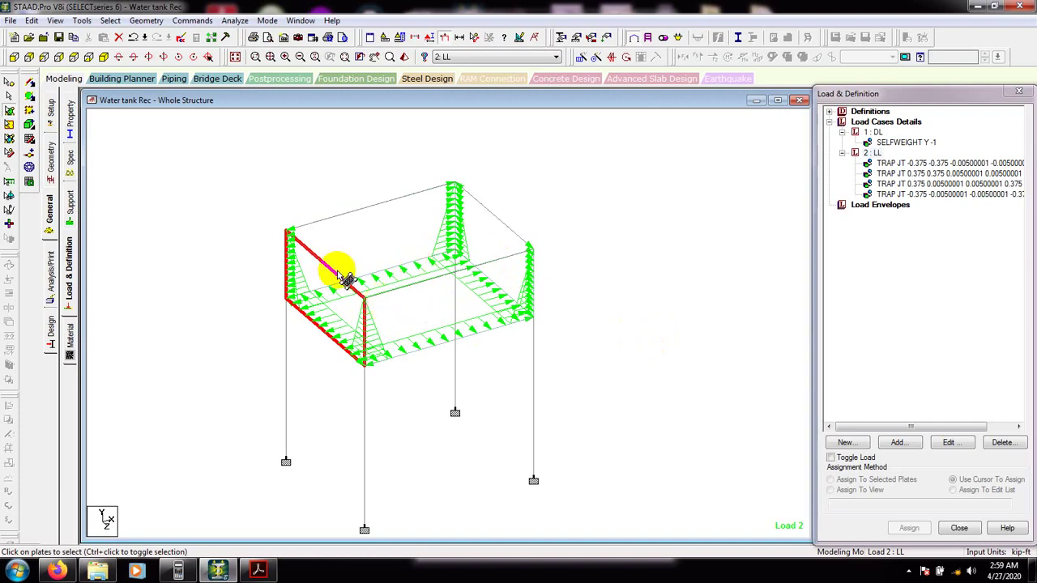
pyautogui.click(977, 280)
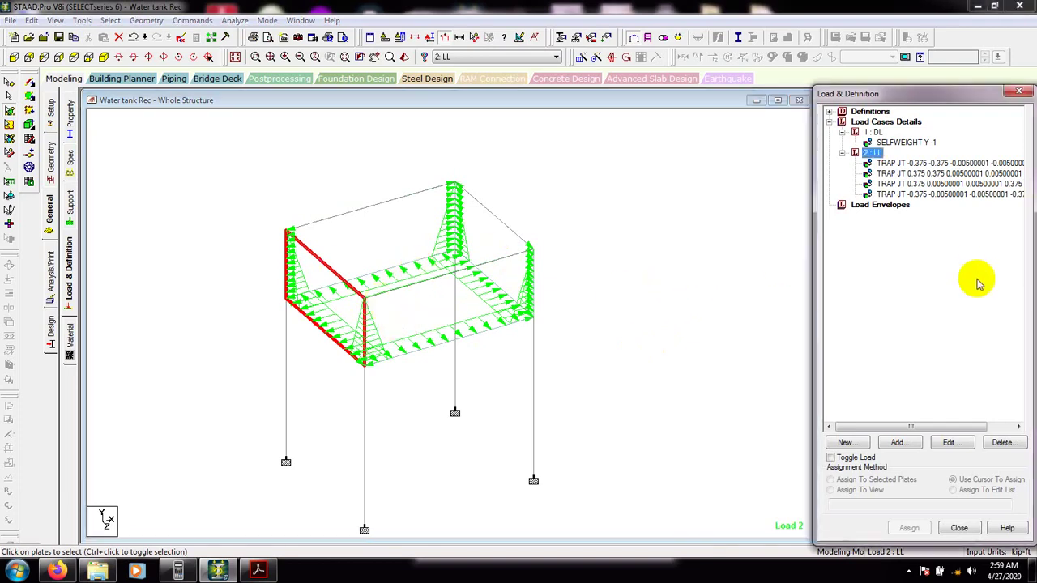
pyautogui.click(874, 156)
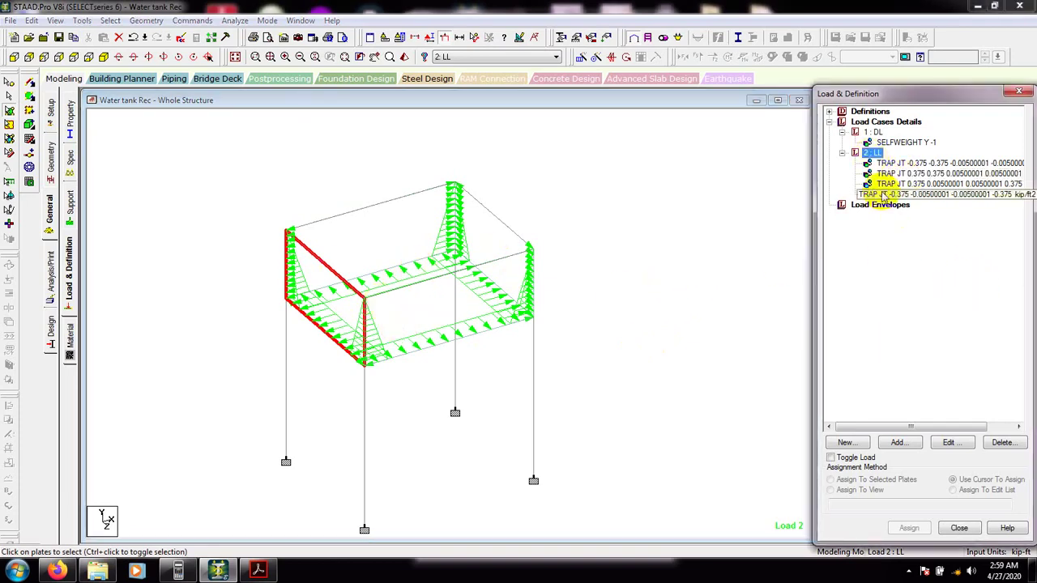
pyautogui.click(874, 156)
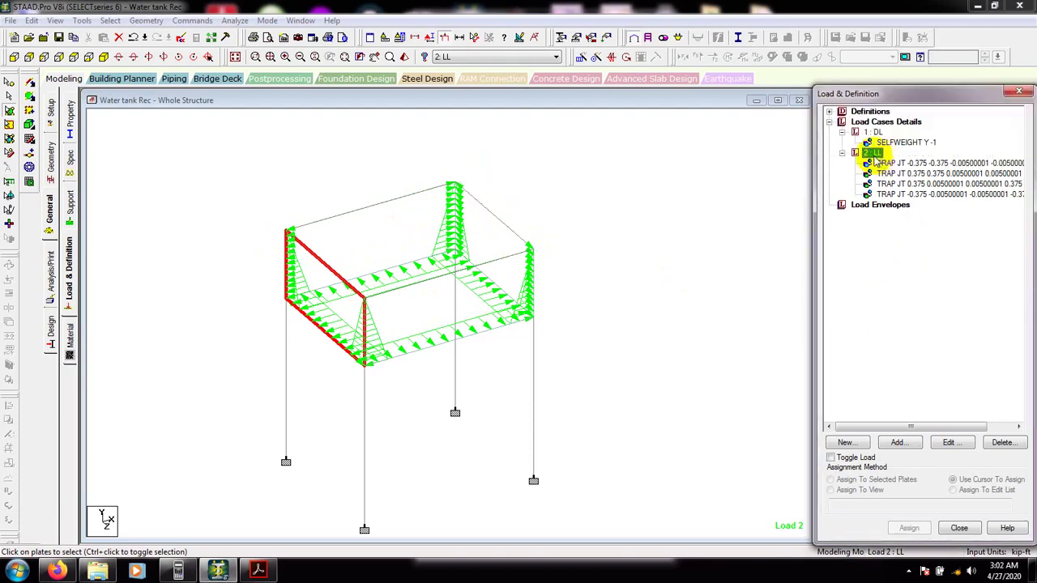
# Step: Add an ALOAD area load of -0.375 kip/ft2 in direction GY to case 2 LL
pyautogui.click(898, 442)
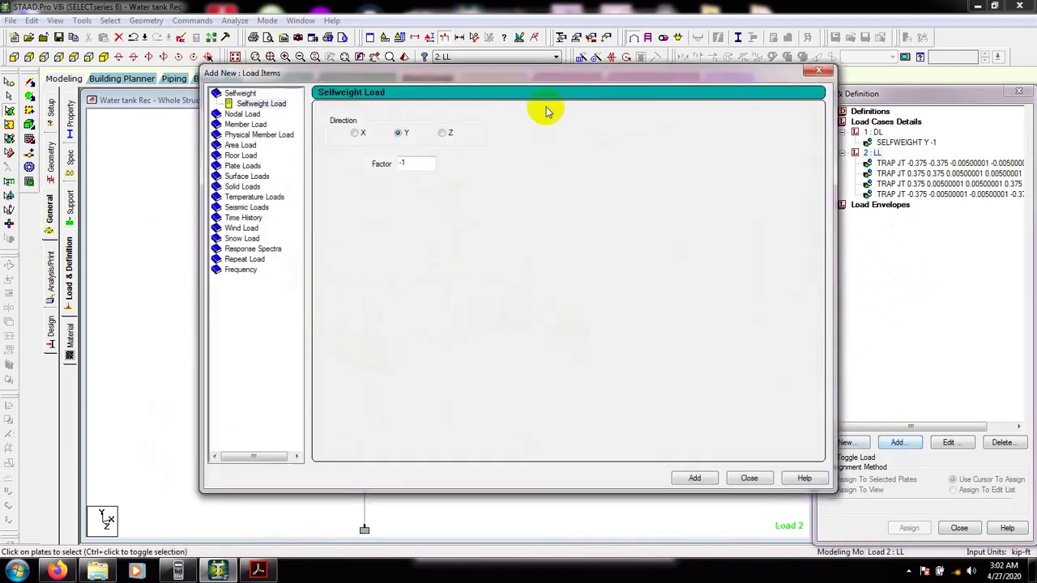
pyautogui.moveTo(546, 108); pyautogui.dragTo(916, 92)
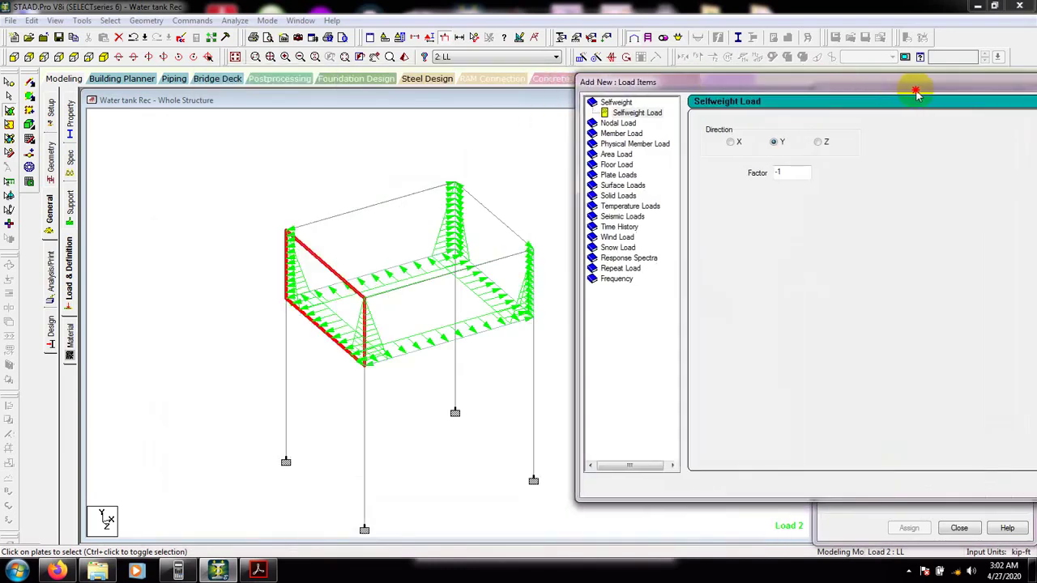
pyautogui.click(417, 278)
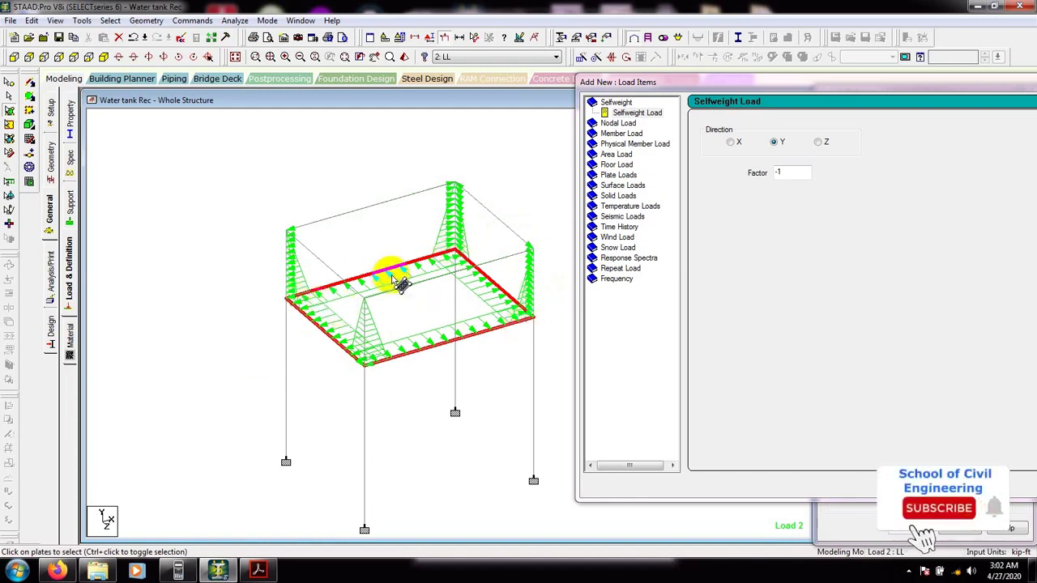
pyautogui.keyDown('ctrl'); pyautogui.click(474, 280); pyautogui.keyUp('ctrl')
pyautogui.keyDown('ctrl'); pyautogui.click(472, 278); pyautogui.keyUp('ctrl')
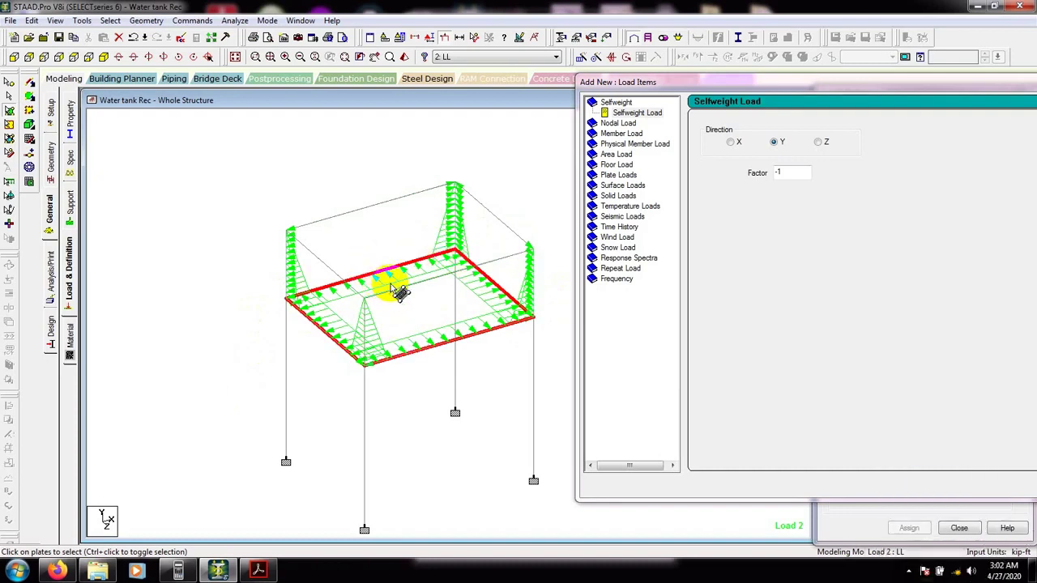
pyautogui.click(616, 154)
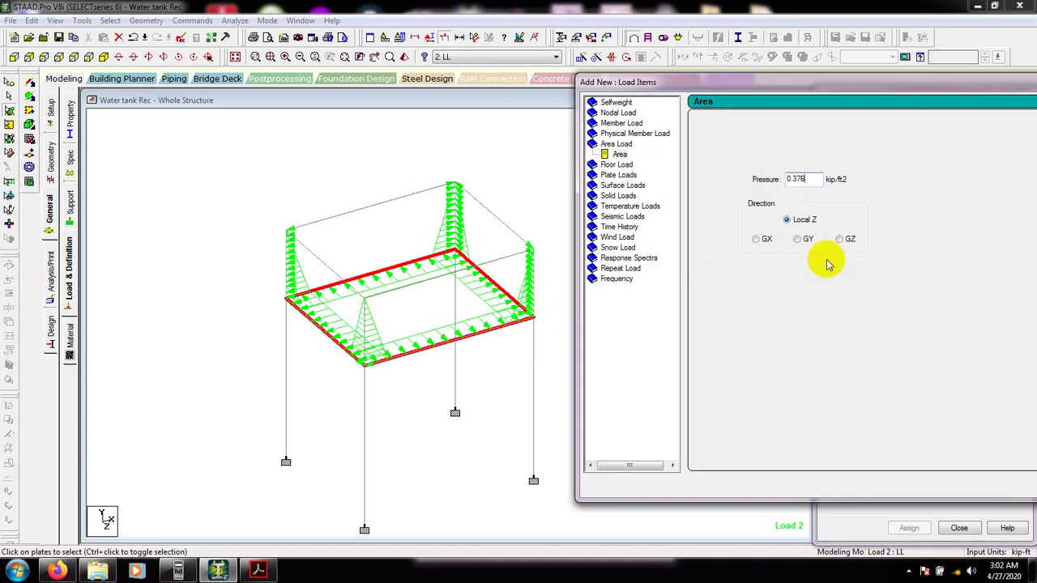
pyautogui.click(798, 240)
pyautogui.click(785, 180)
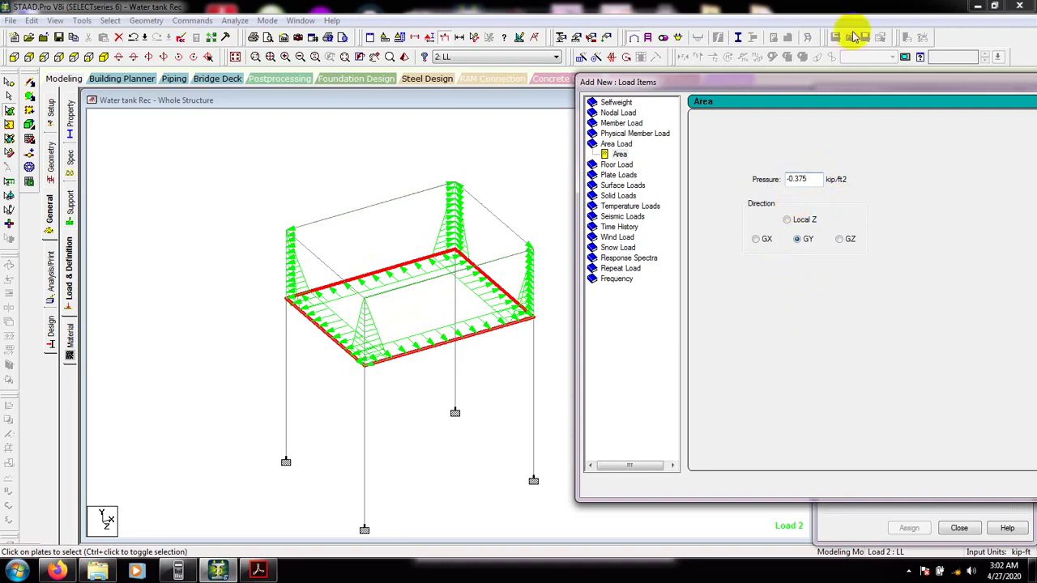
pyautogui.moveTo(866, 84); pyautogui.dragTo(669, 83)
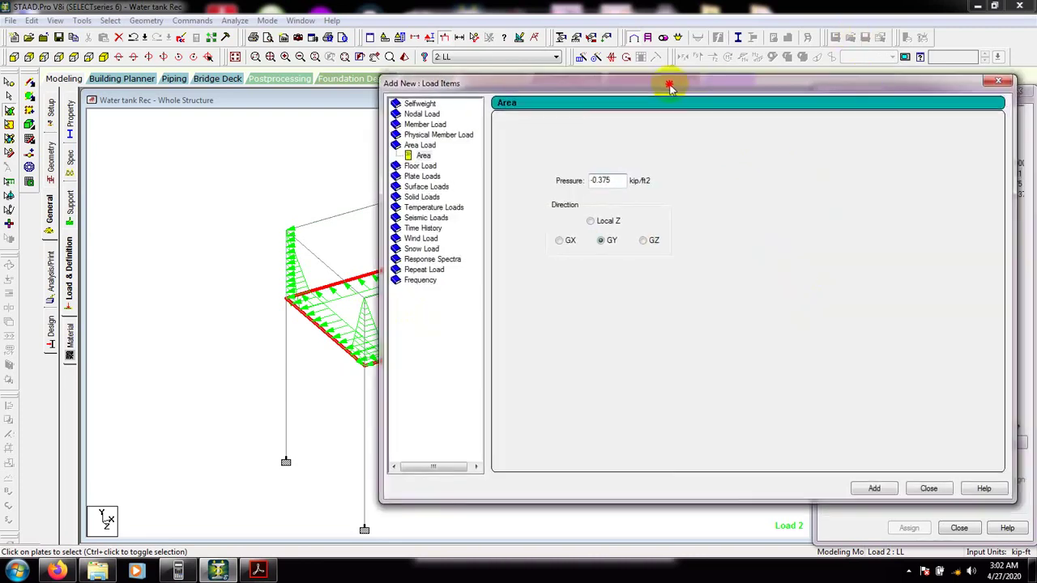
pyautogui.click(873, 489)
pyautogui.click(928, 488)
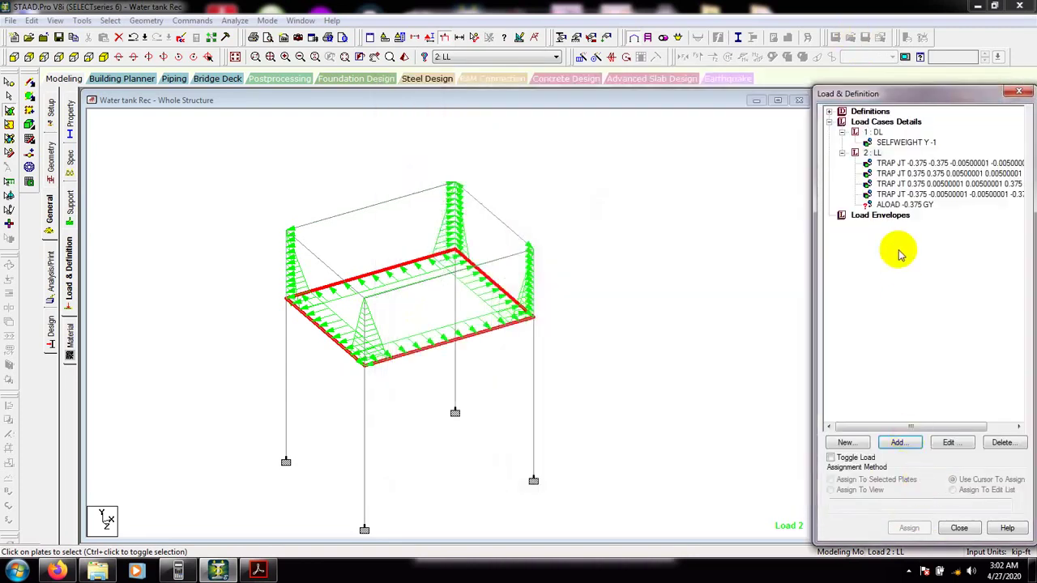
# Step: Try assigning the ALOAD -0.375 GY area load to the base plate and review its values
pyautogui.click(902, 205)
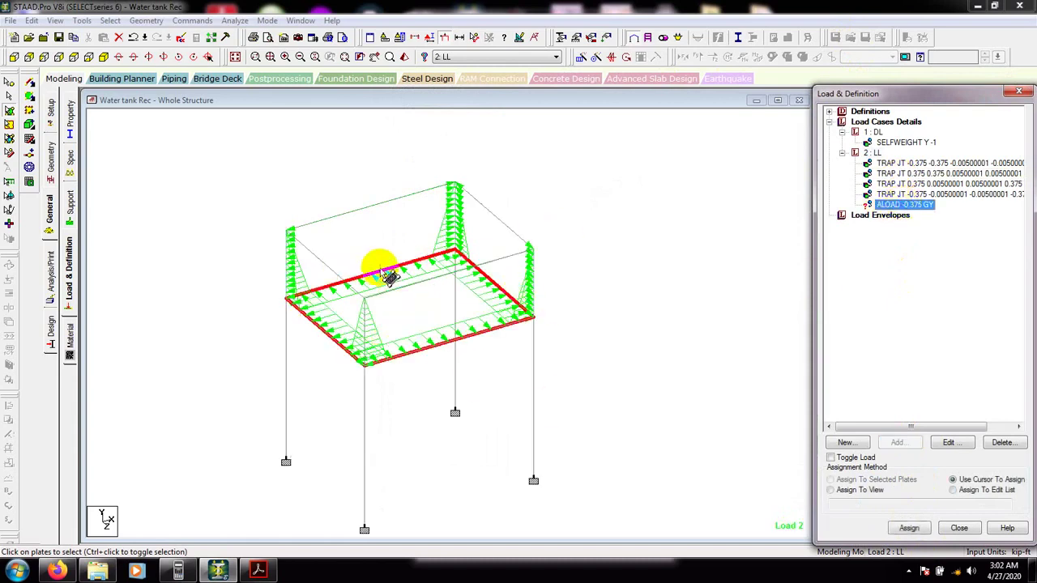
pyautogui.click(420, 271)
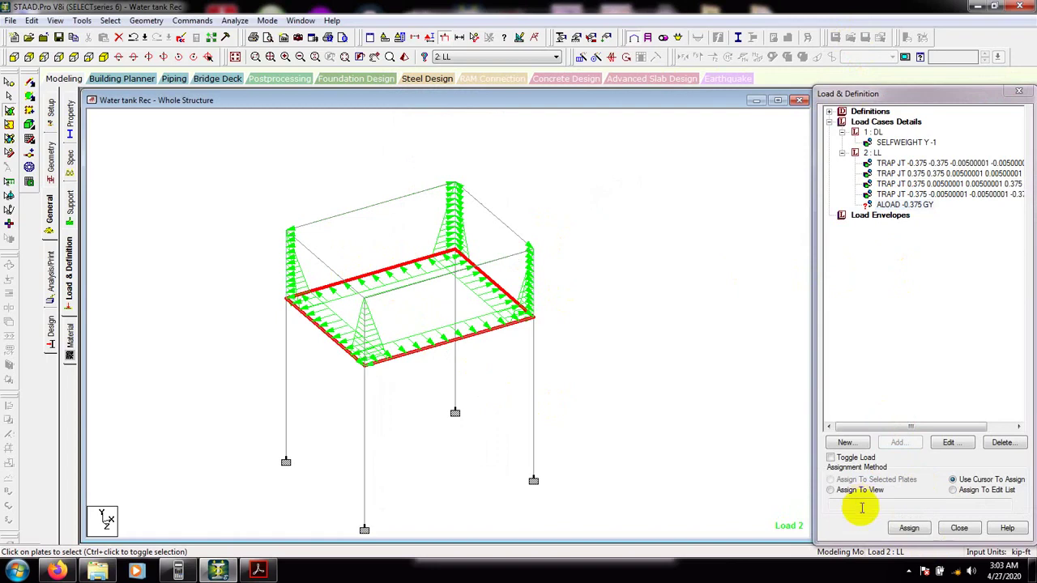
pyautogui.click(891, 205)
pyautogui.click(419, 270)
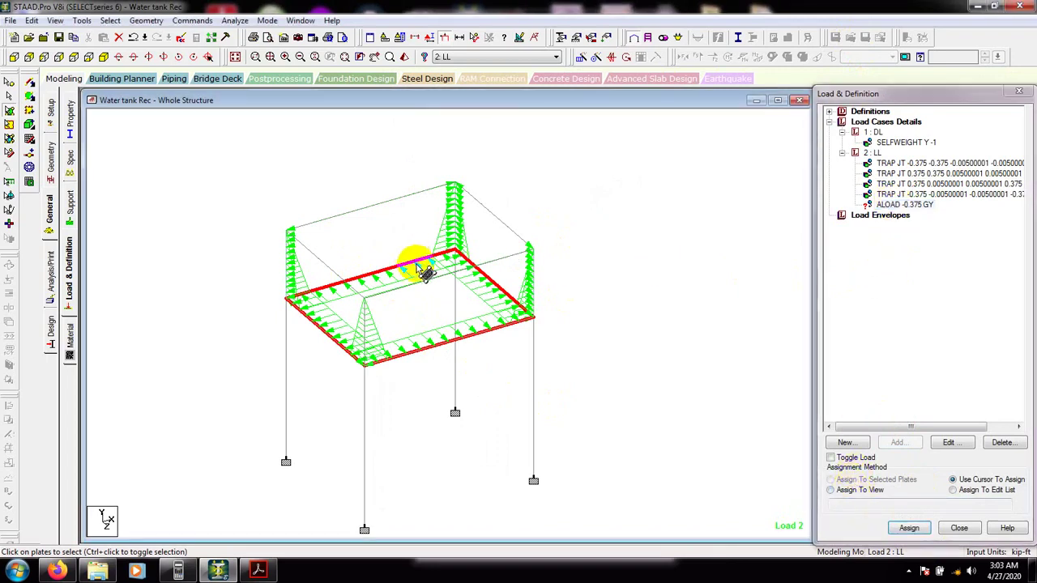
pyautogui.click(922, 205)
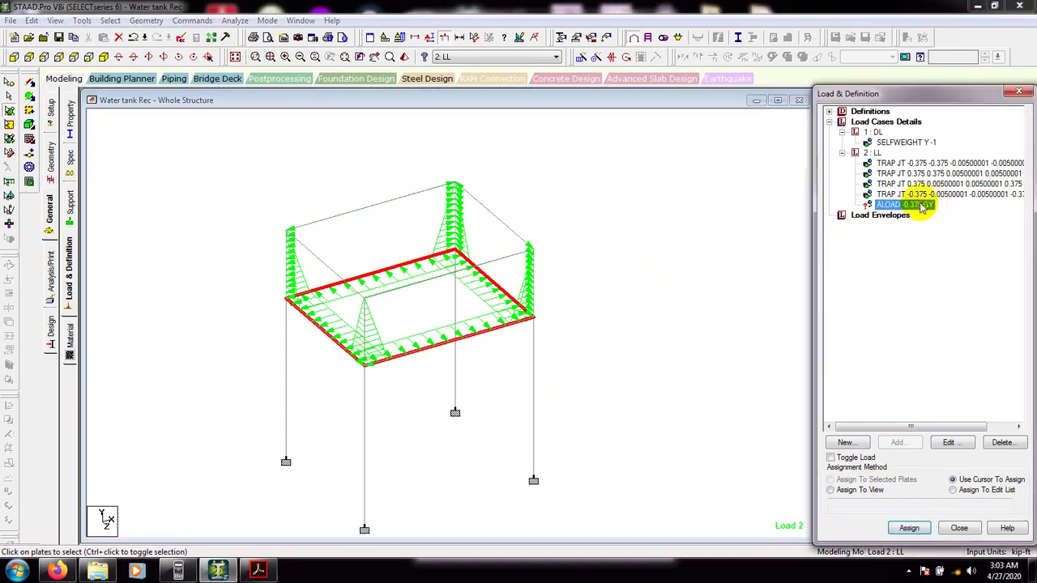
pyautogui.doubleClick(907, 205)
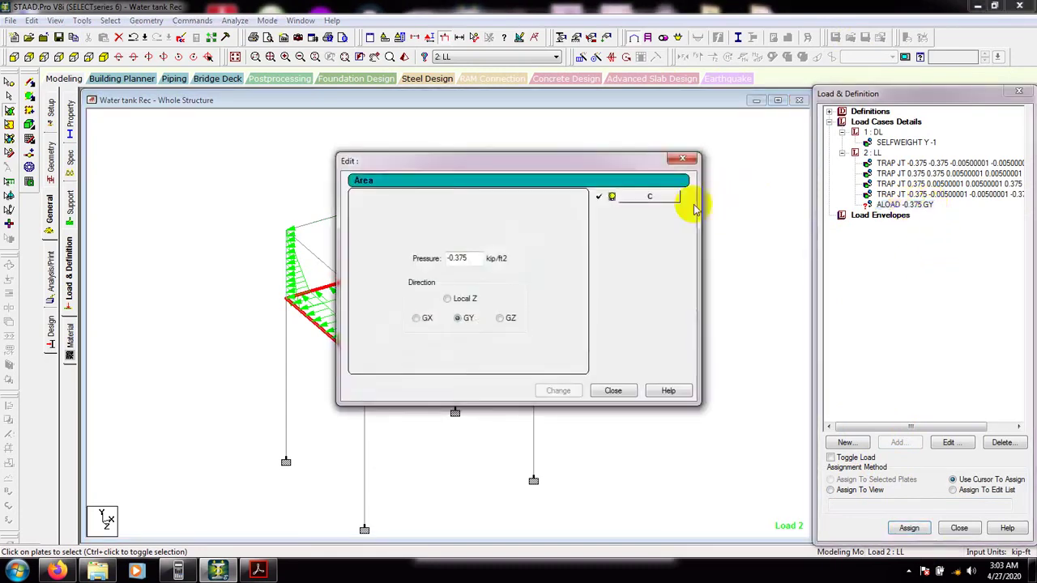
pyautogui.click(684, 162)
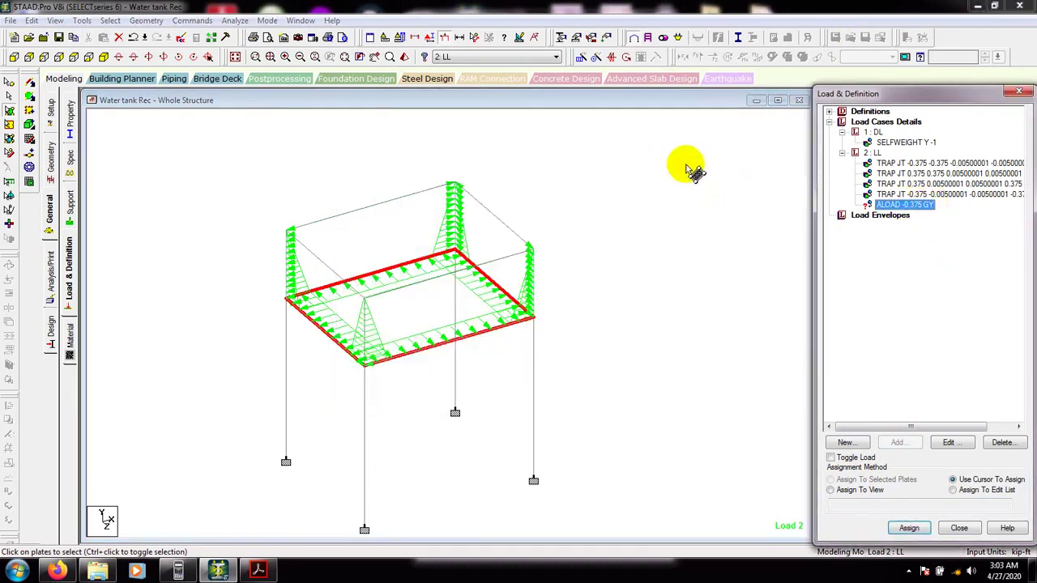
pyautogui.click(375, 287)
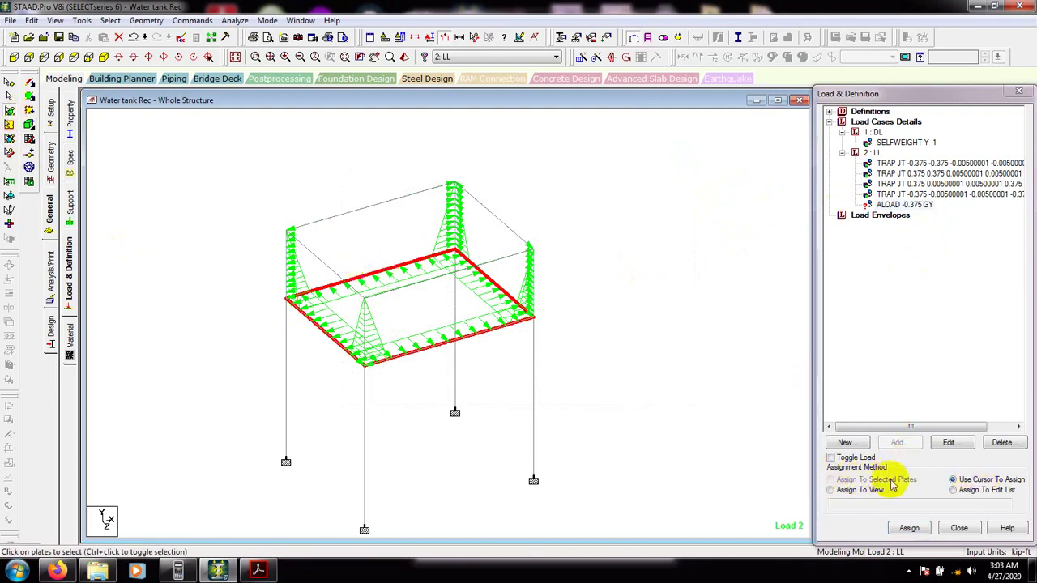
# Step: Try the area load on the upper beam, review it again, then delete the ALOAD
pyautogui.click(907, 206)
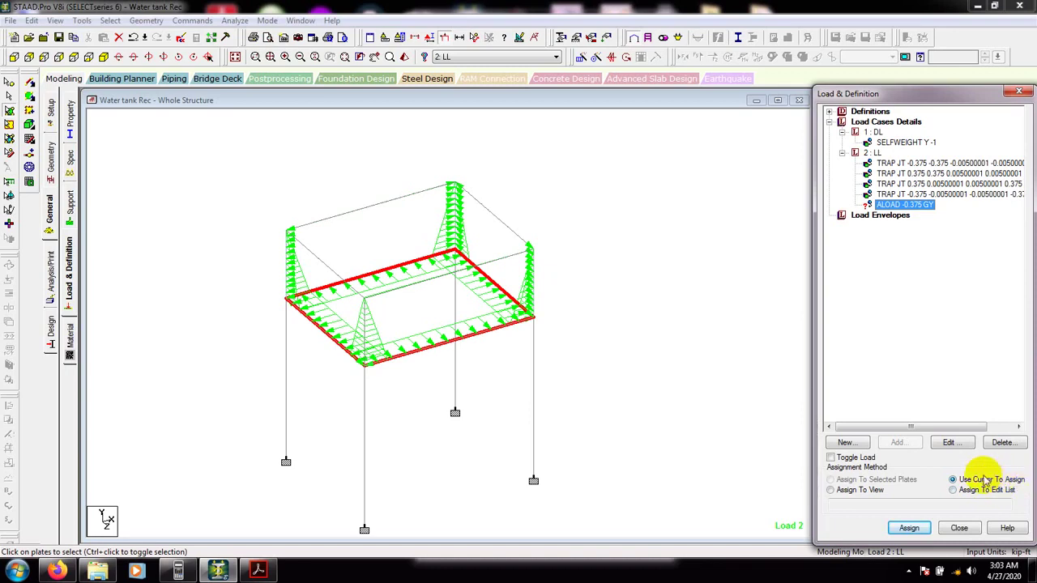
pyautogui.click(910, 528)
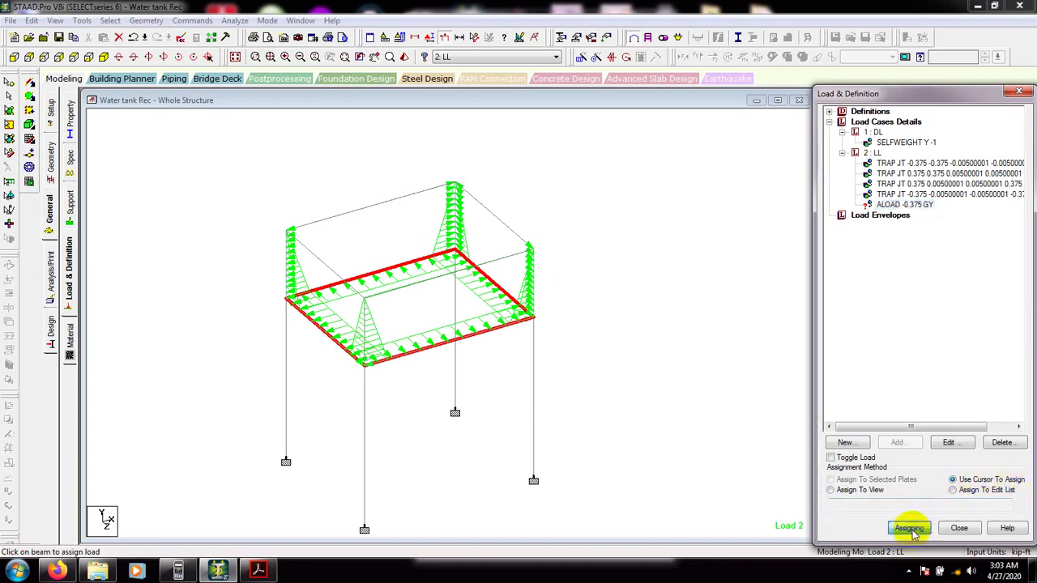
pyautogui.click(405, 277)
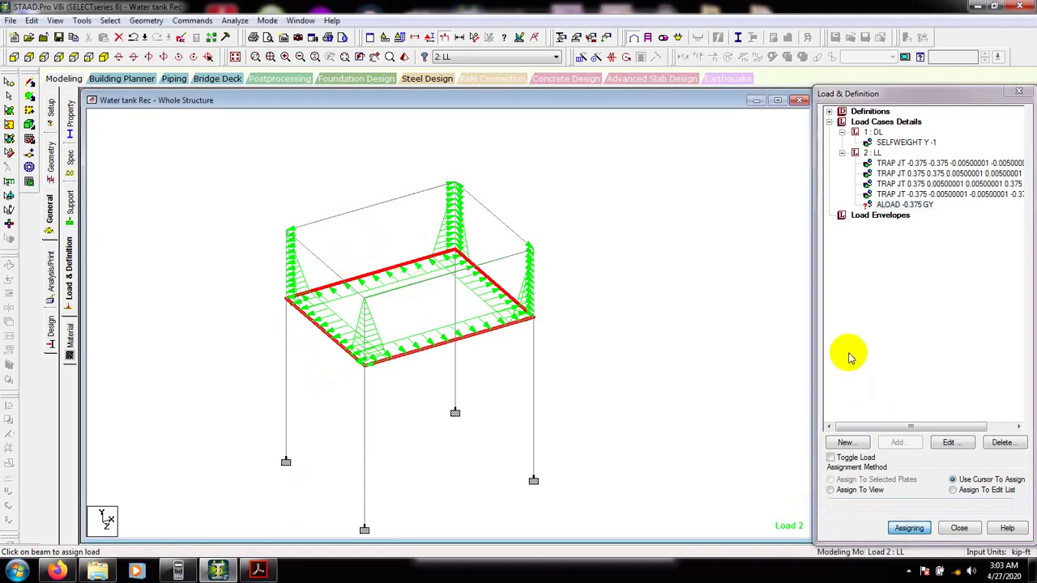
pyautogui.click(905, 205)
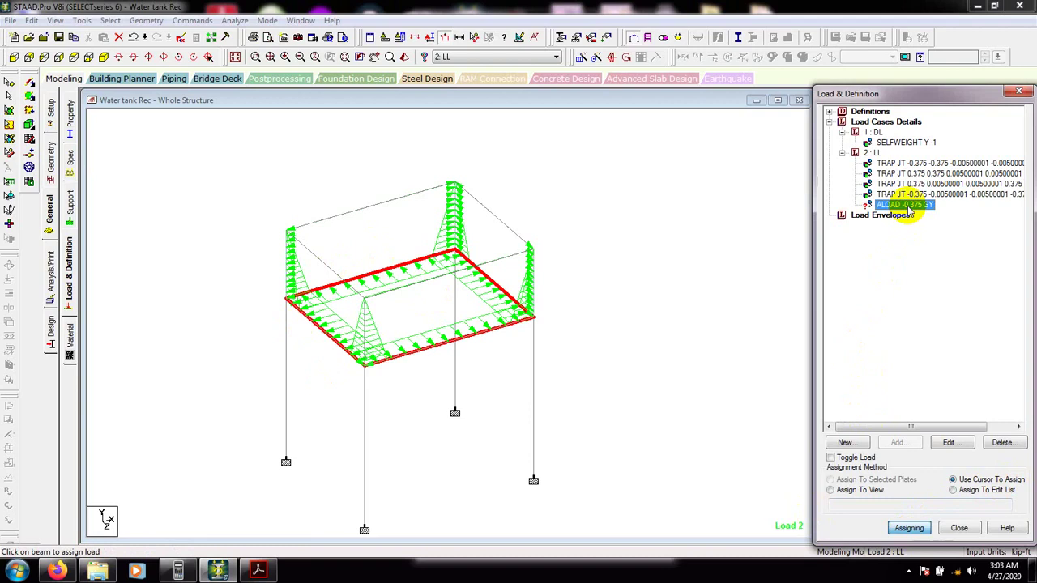
pyautogui.doubleClick(905, 205)
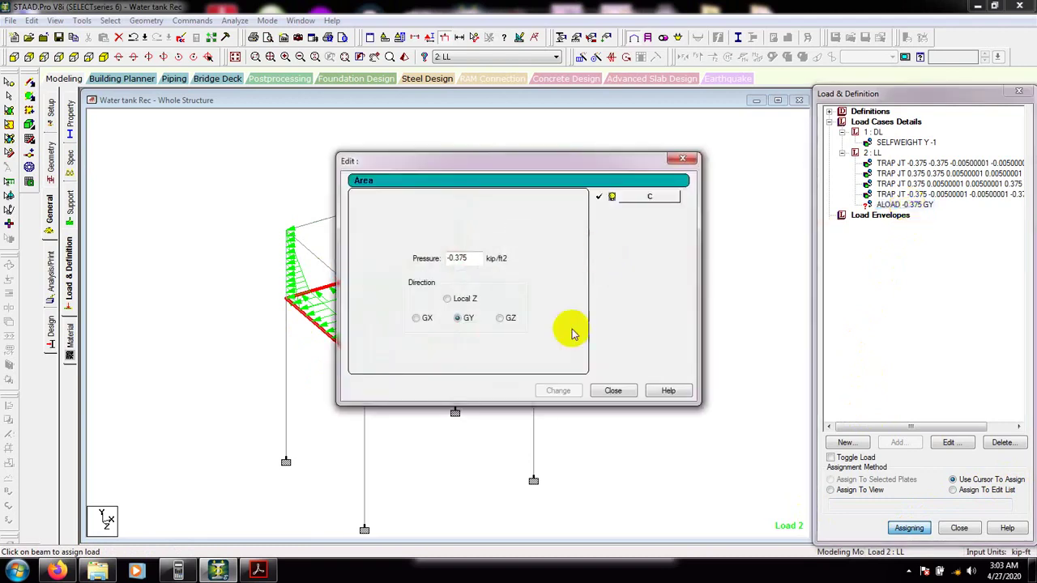
pyautogui.click(613, 391)
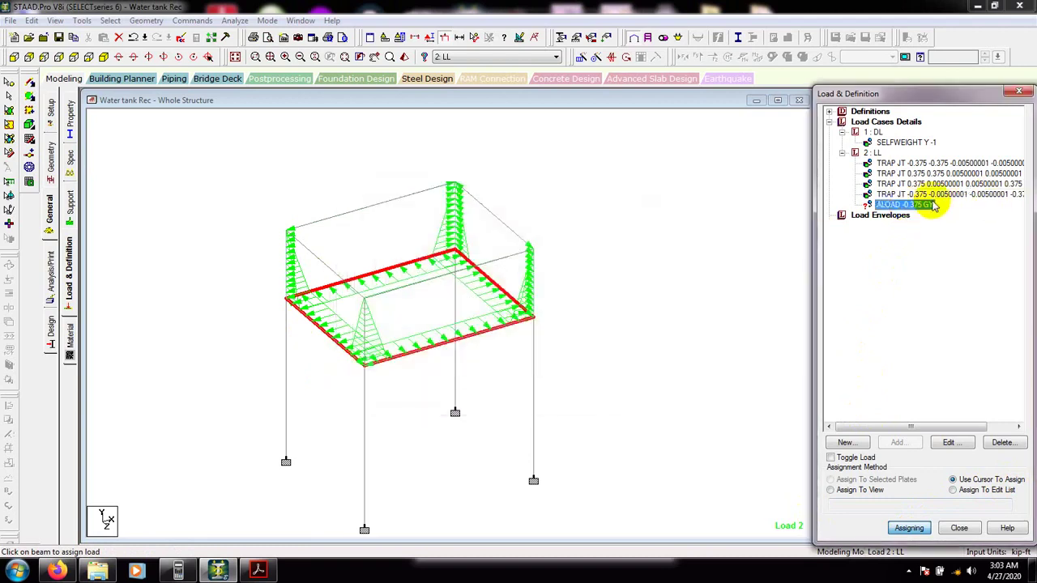
pyautogui.click(1001, 442)
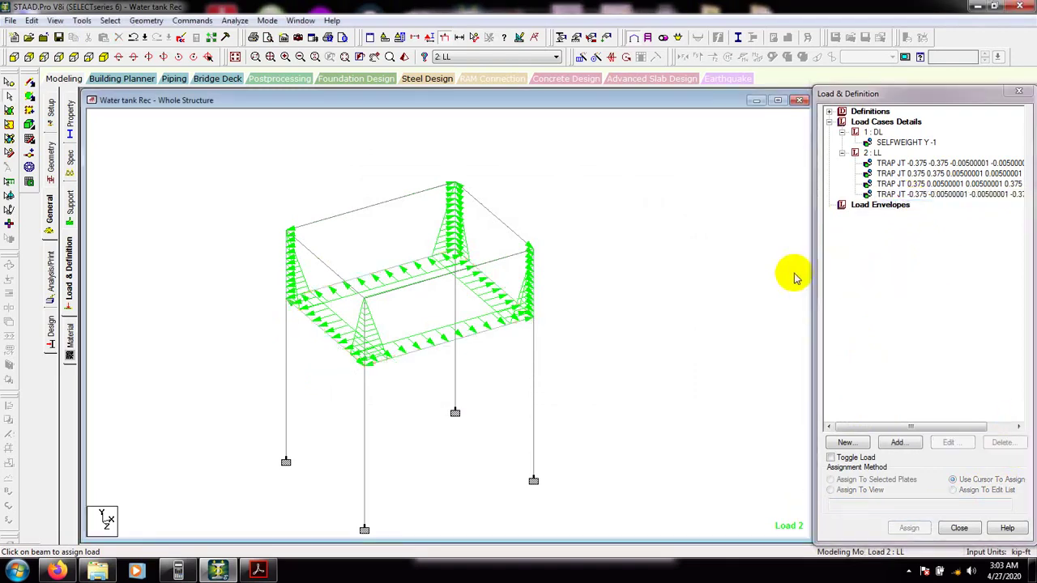
# Step: Start a new Plate Loads > Pressure on Full Plate item for load case 2 : LL
pyautogui.click(879, 205)
pyautogui.click(873, 153)
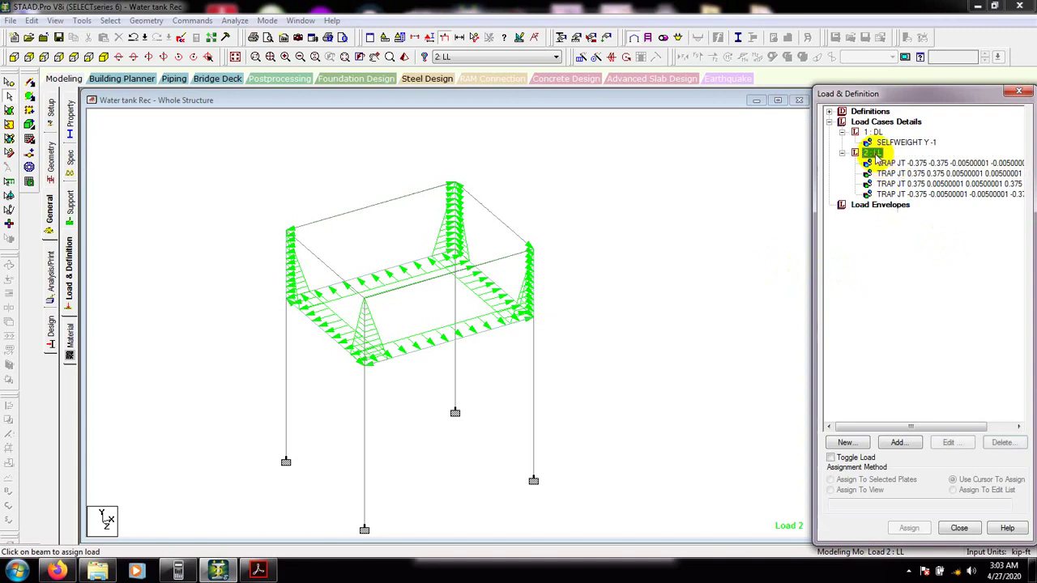
pyautogui.click(897, 442)
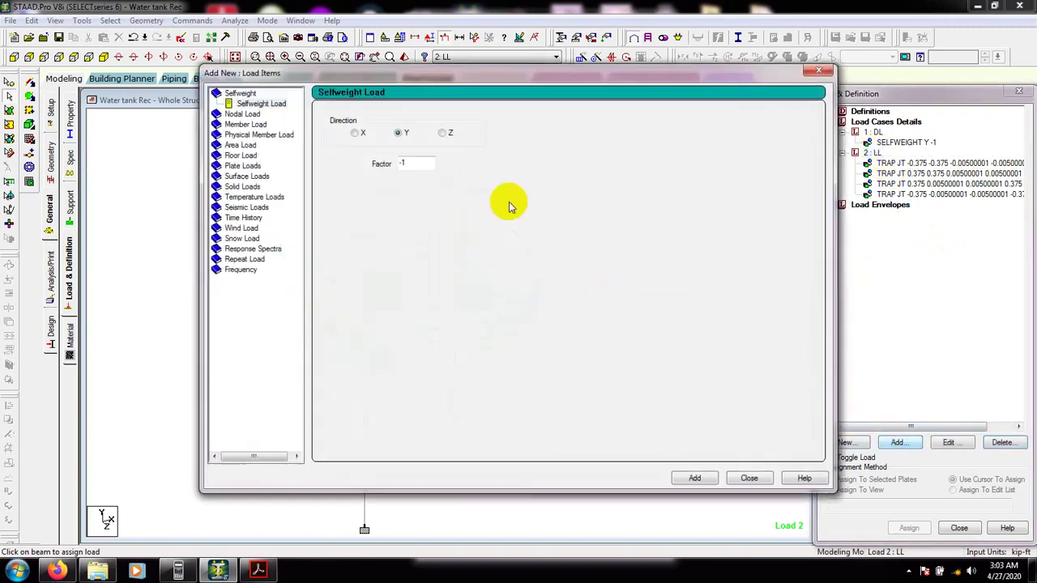
pyautogui.moveTo(464, 74); pyautogui.dragTo(815, 87)
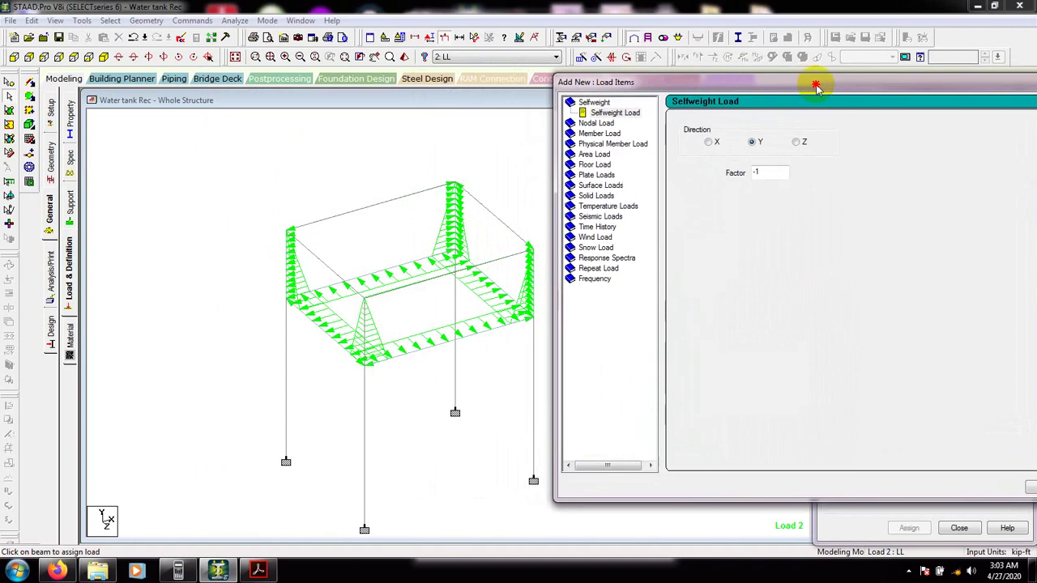
pyautogui.click(595, 175)
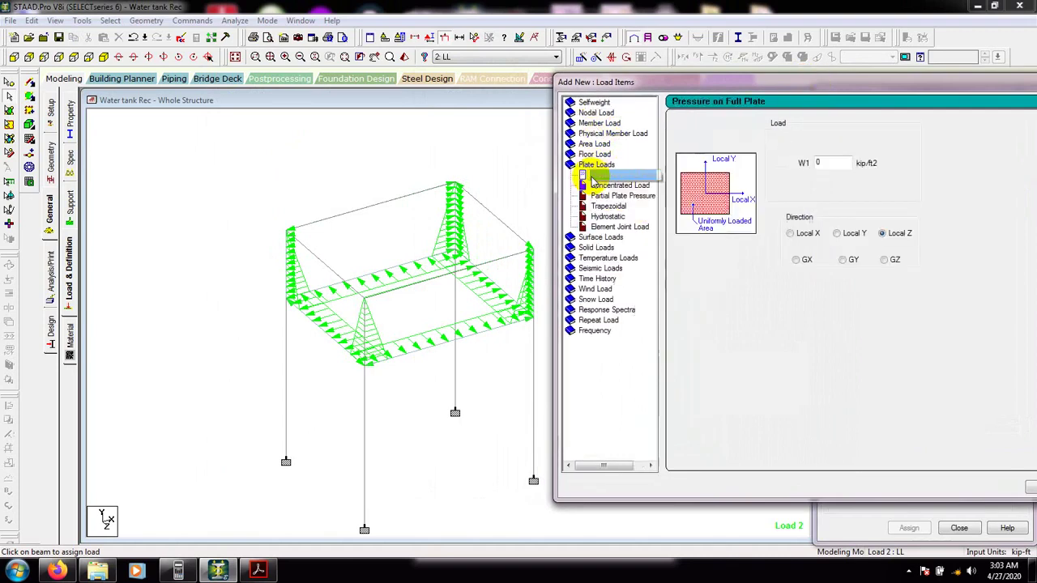
pyautogui.moveTo(821, 87); pyautogui.dragTo(869, 98)
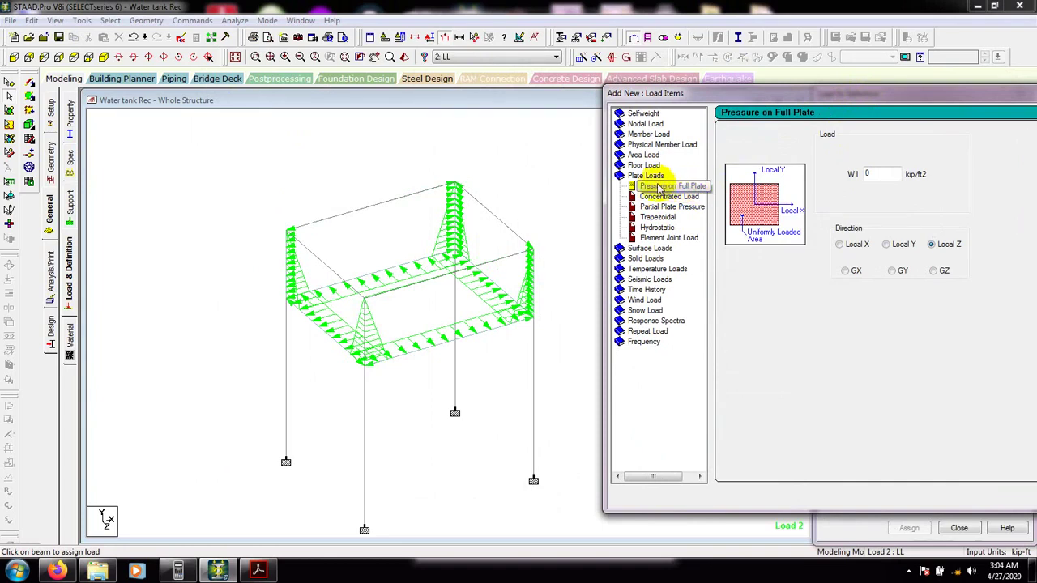
# Step: Set W1 to -0.375 kip/ft2 in direction GY and add the pressure to 2 : LL
pyautogui.doubleClick(888, 173)
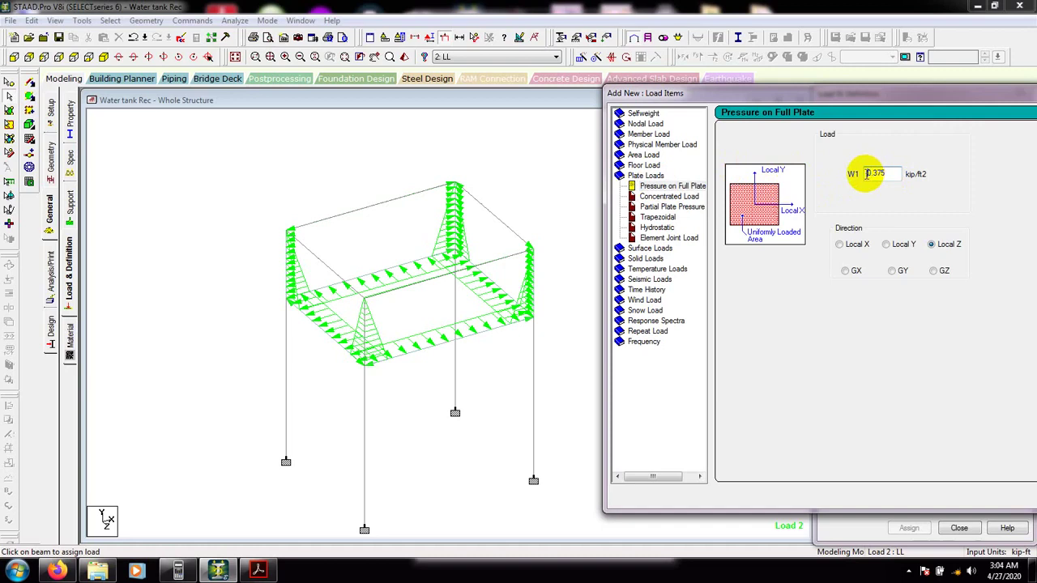
pyautogui.write('-')
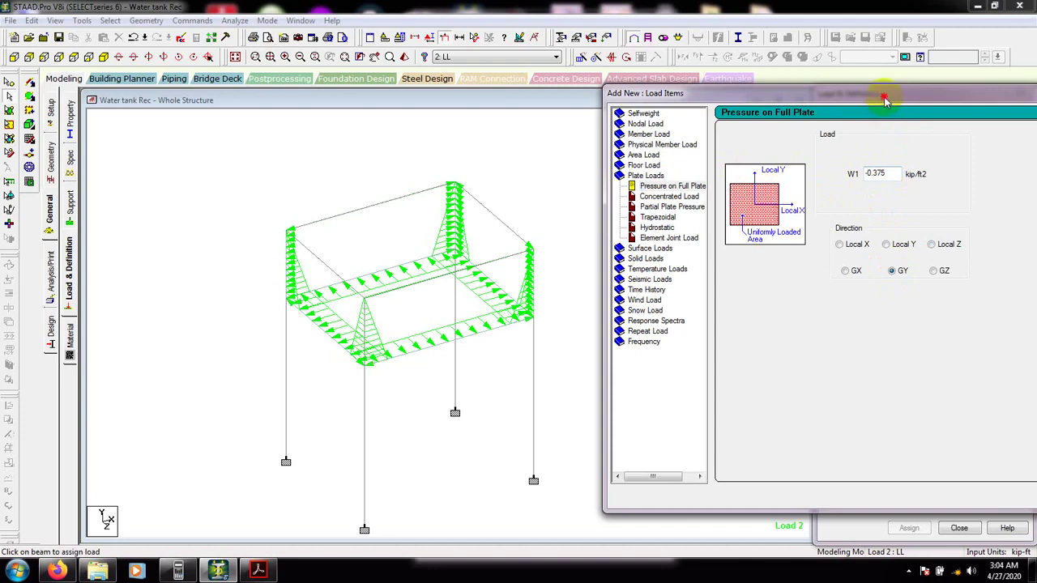
pyautogui.moveTo(884, 99); pyautogui.dragTo(701, 81)
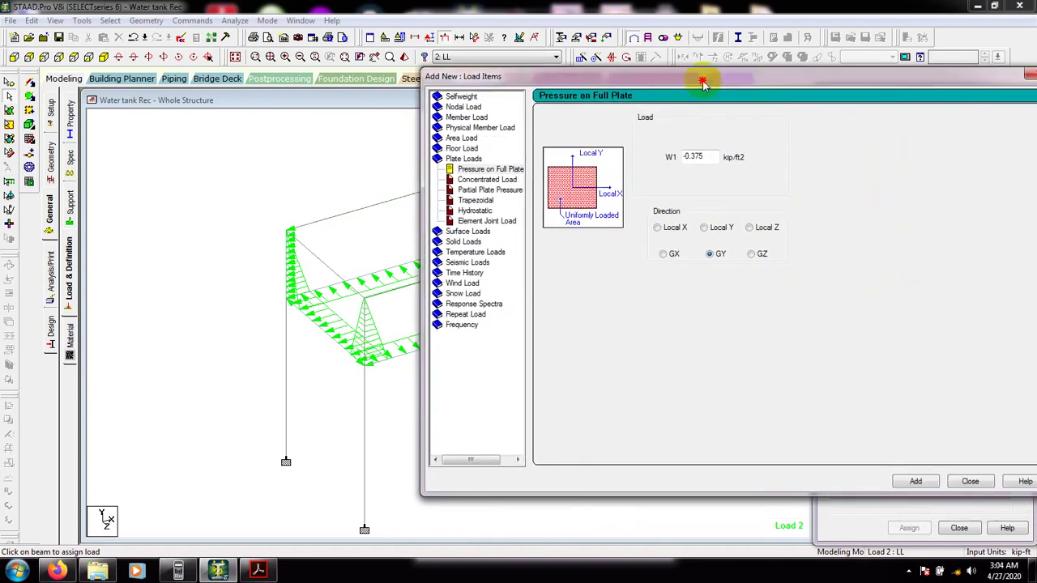
pyautogui.click(914, 481)
pyautogui.click(968, 480)
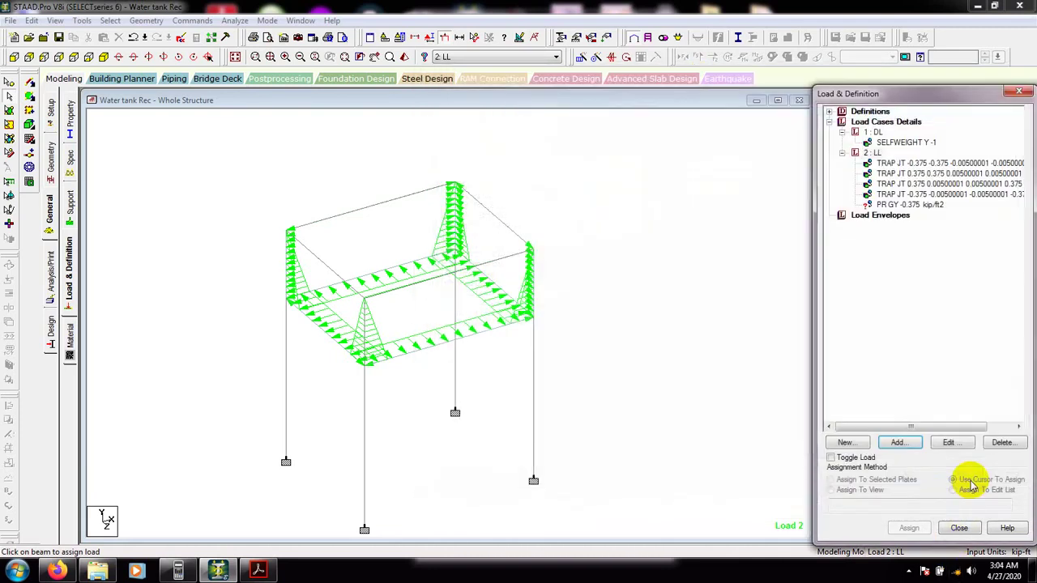
pyautogui.click(901, 207)
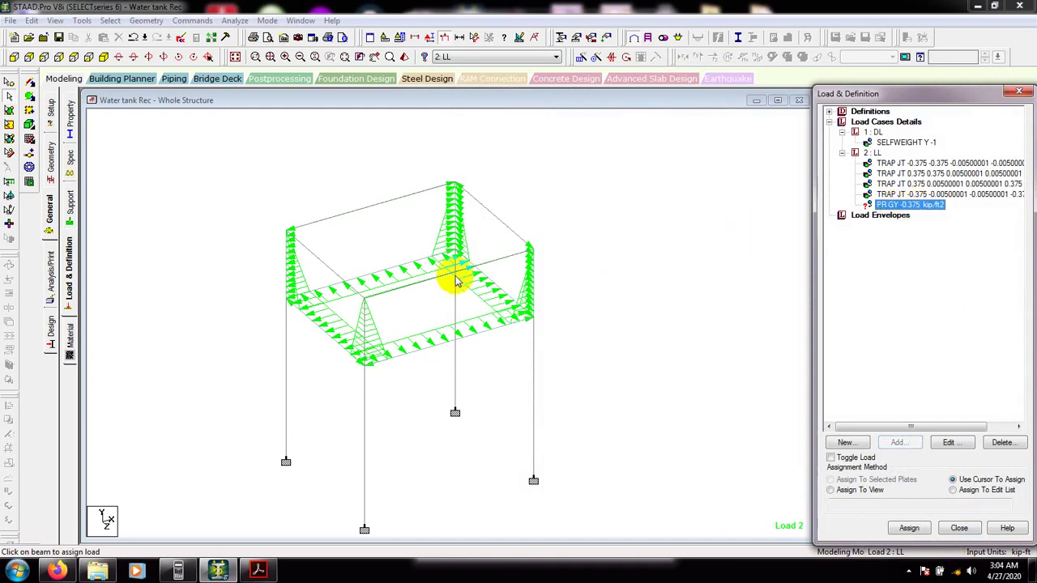
pyautogui.click(426, 273)
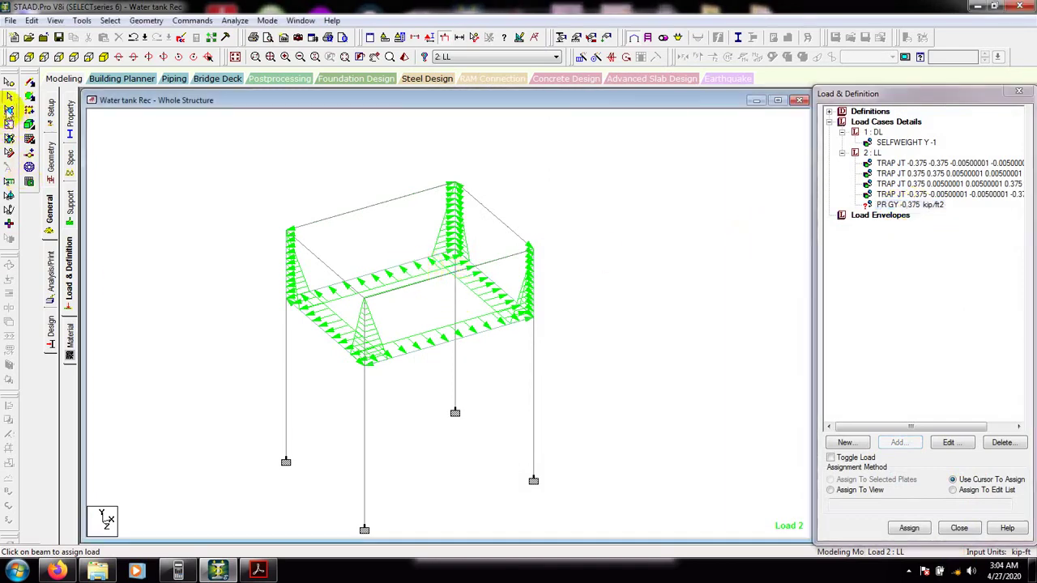
# Step: Assign the PR GY -0.375 pressure to the tank's floor plate 23
pyautogui.click(9, 112)
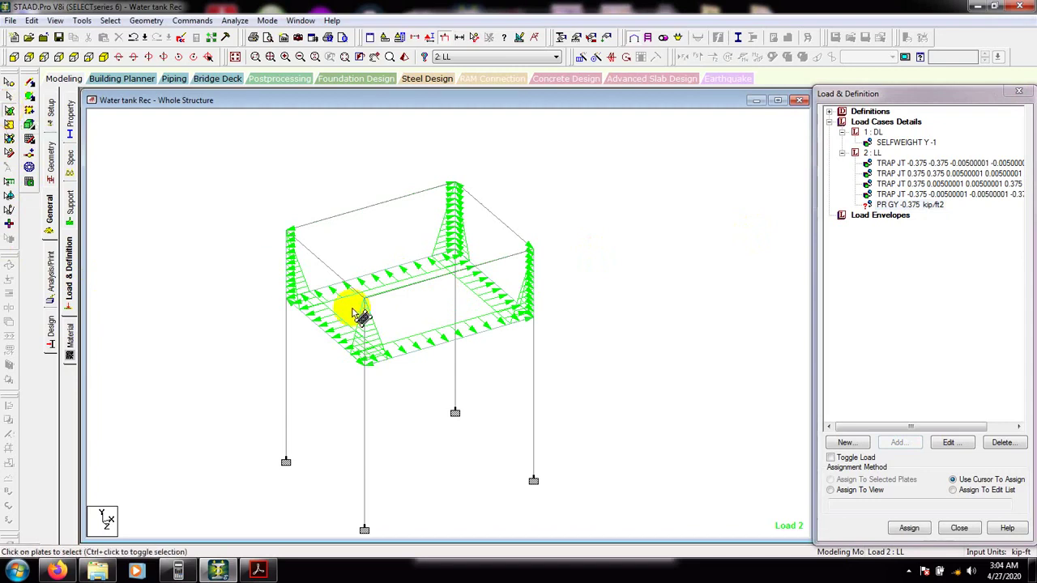
pyautogui.click(401, 273)
pyautogui.click(834, 480)
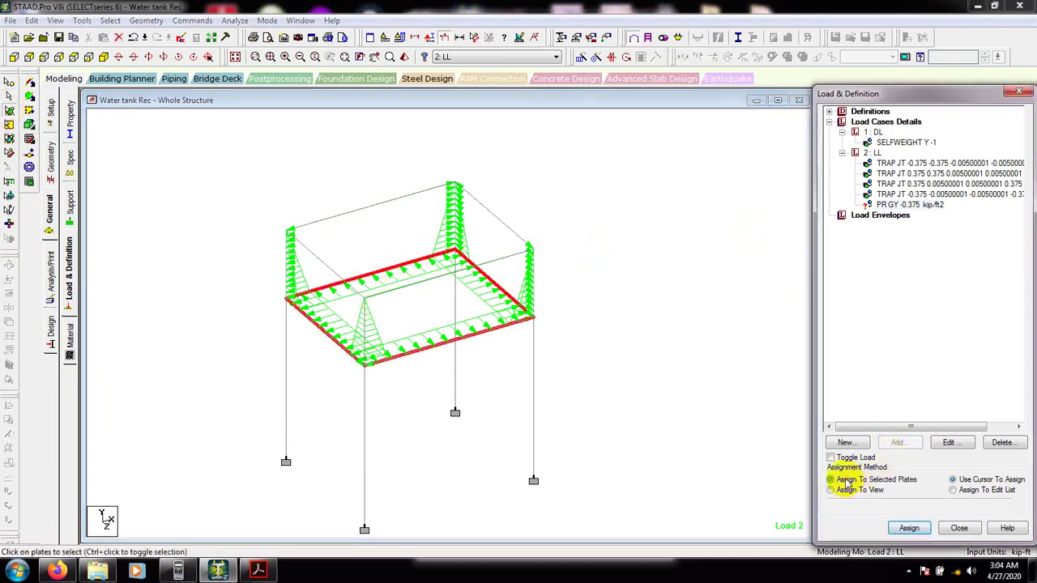
pyautogui.click(909, 528)
pyautogui.click(941, 348)
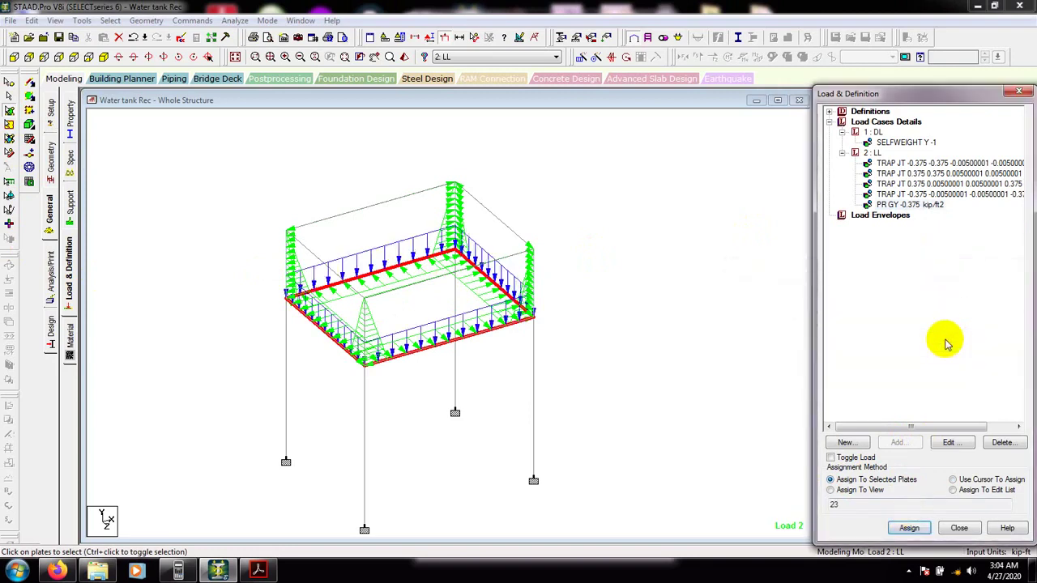
# Step: Review the selfweight, the three TRAP JT loads and the PR GY floor pressure on the model
pyautogui.click(937, 163)
pyautogui.click(904, 143)
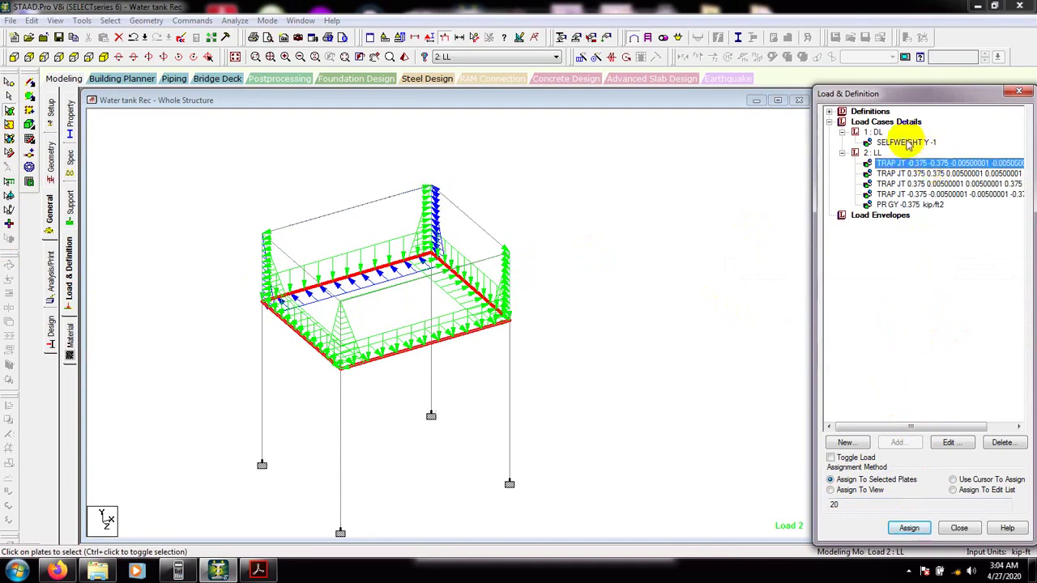
pyautogui.click(905, 163)
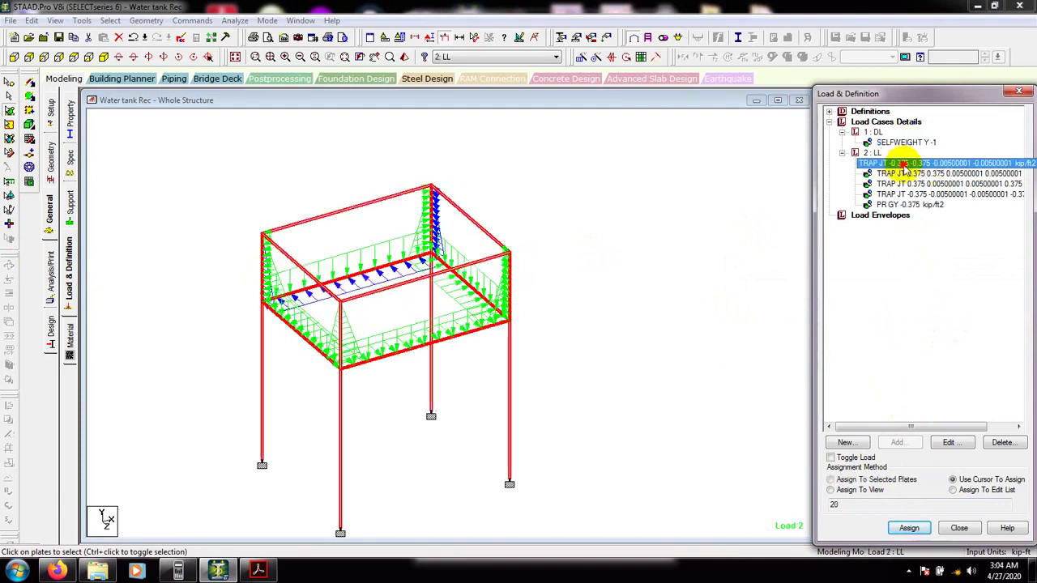
pyautogui.click(915, 173)
pyautogui.click(913, 184)
pyautogui.click(909, 205)
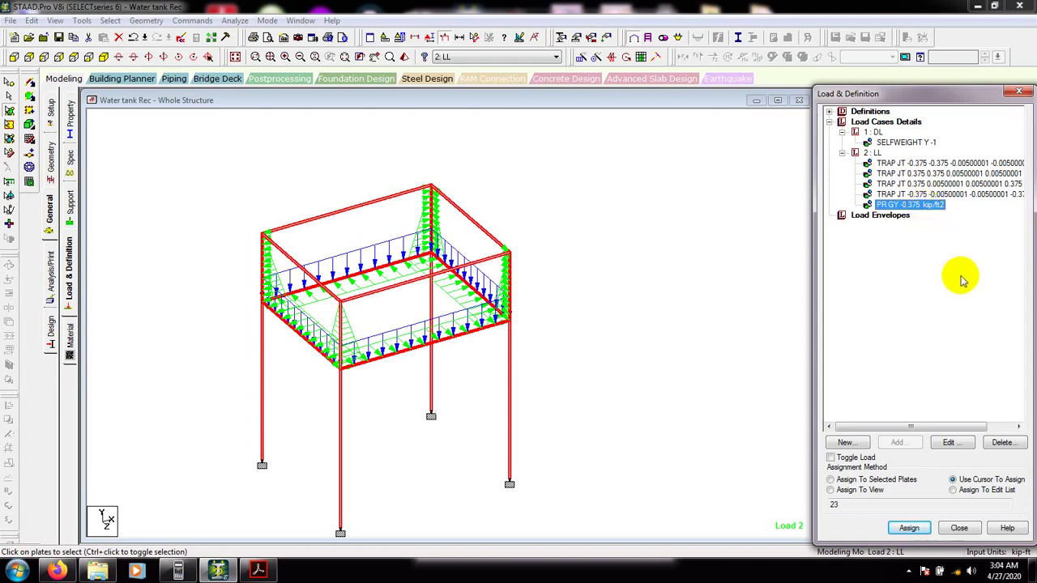
pyautogui.moveTo(527, 306); pyautogui.dragTo(574, 300, button='middle')
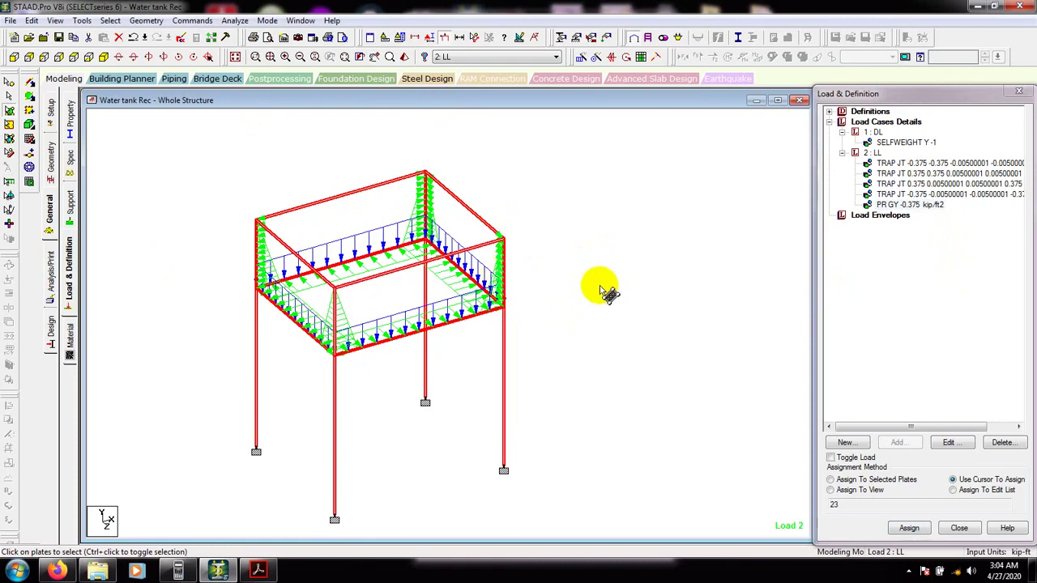
# Step: Add a Perform Analysis command to the model
pyautogui.click(204, 21)
pyautogui.moveTo(207, 232)
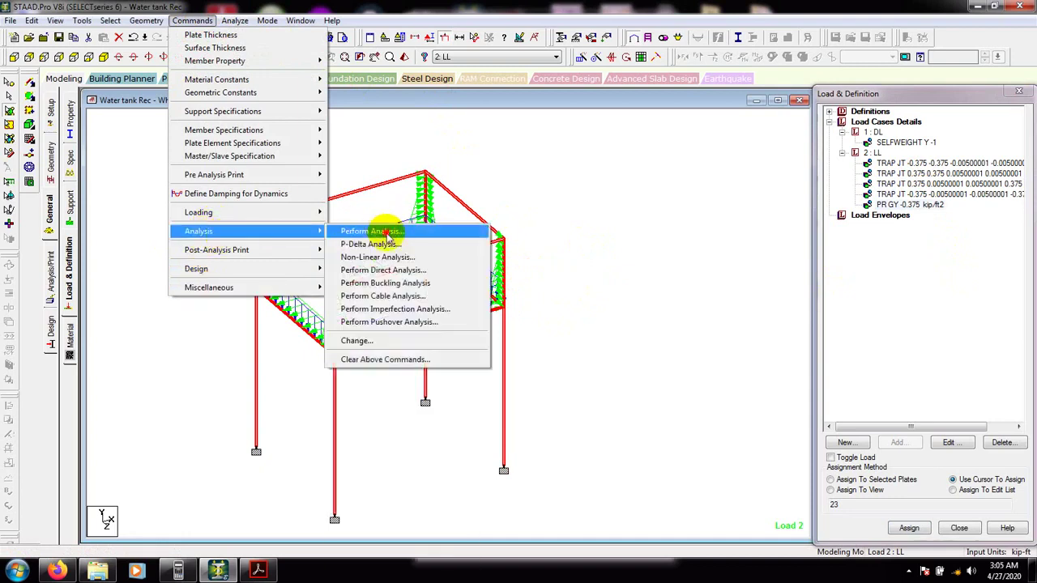
pyautogui.click(389, 233)
pyautogui.click(470, 359)
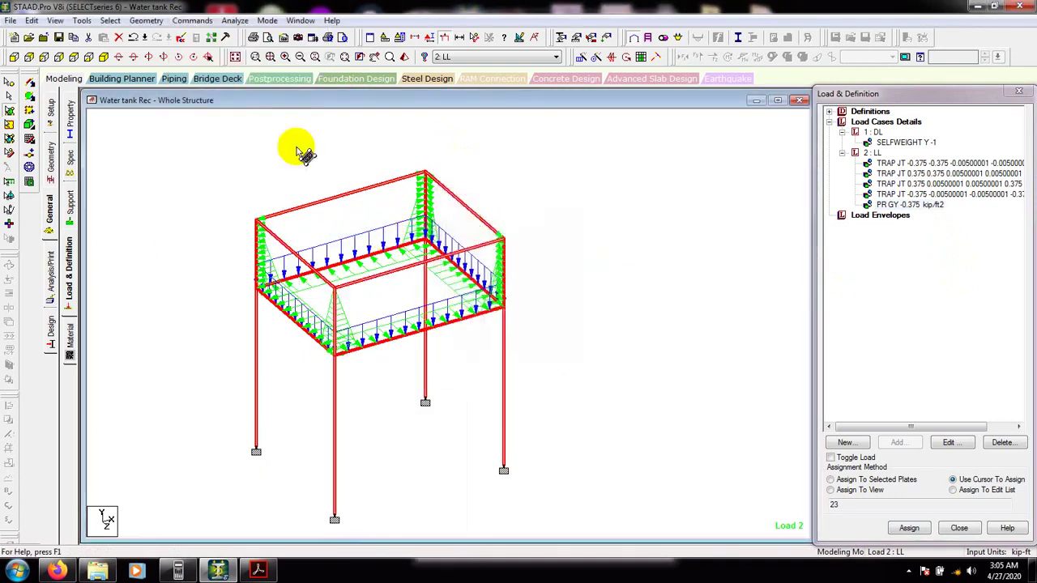
# Step: Save and run the analysis, then enter post-processing with both load cases
pyautogui.click(234, 20)
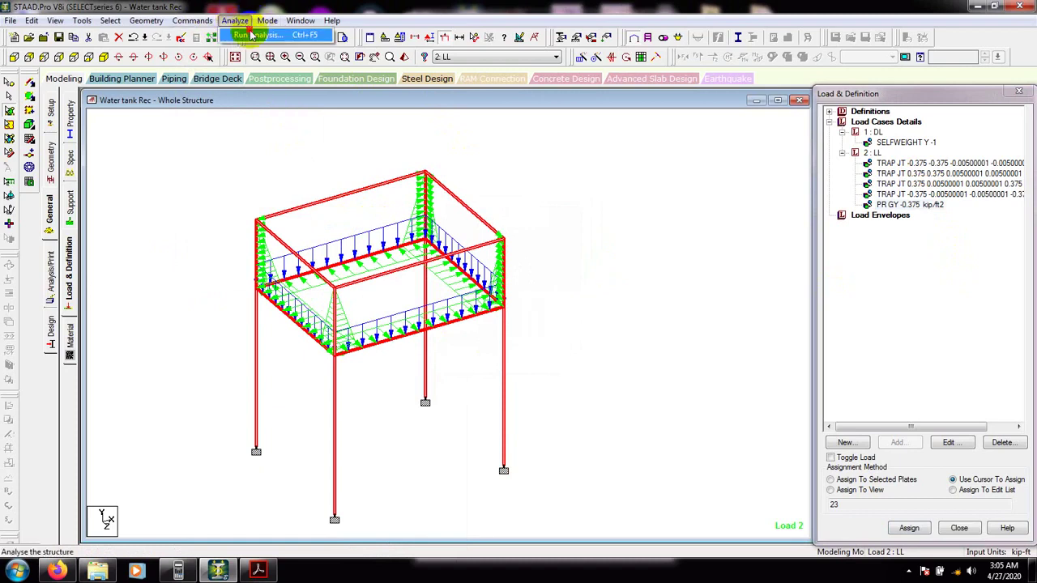
pyautogui.click(251, 35)
pyautogui.click(441, 301)
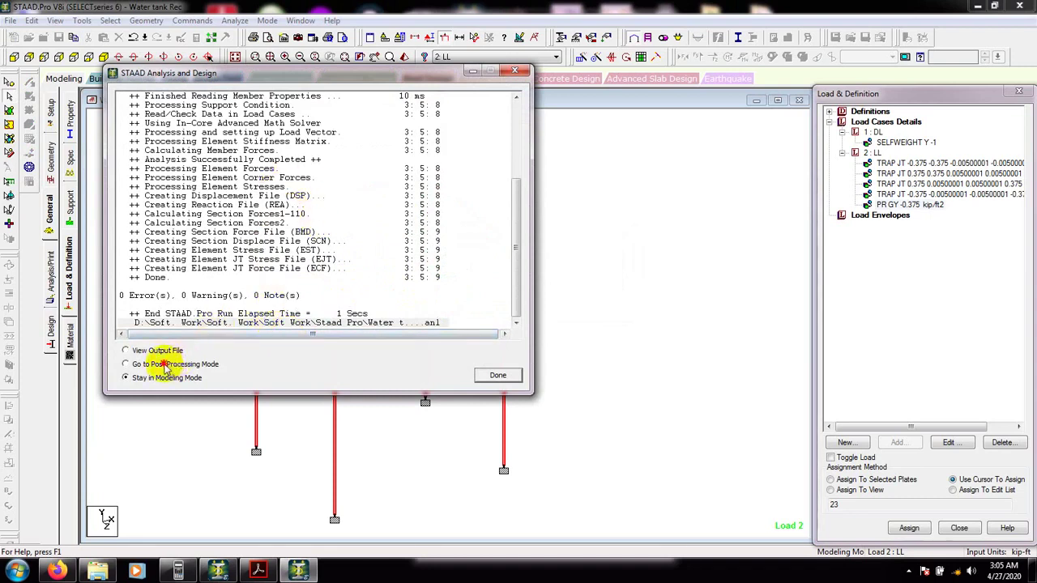
pyautogui.click(497, 376)
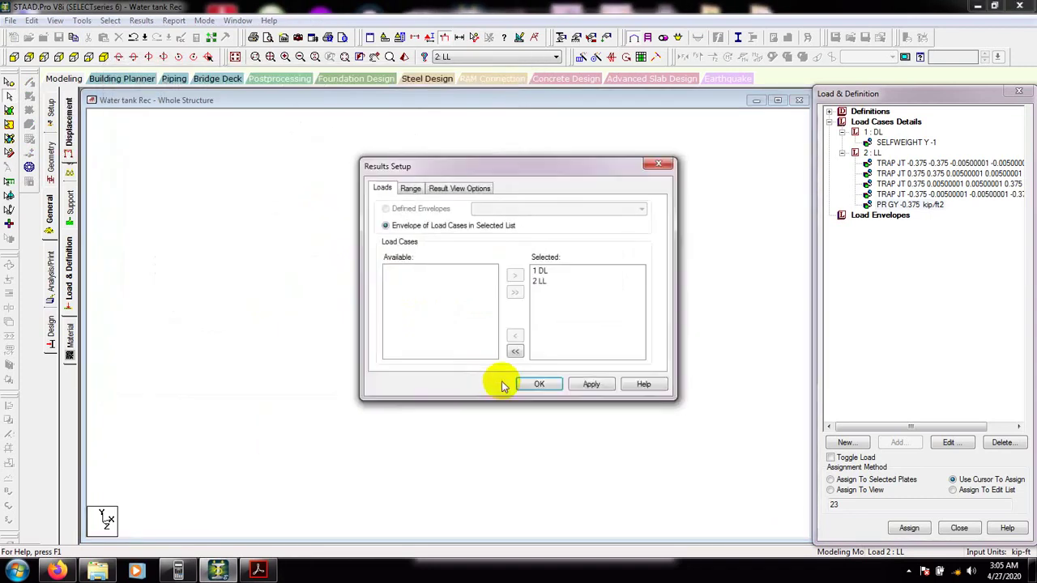
pyautogui.click(539, 384)
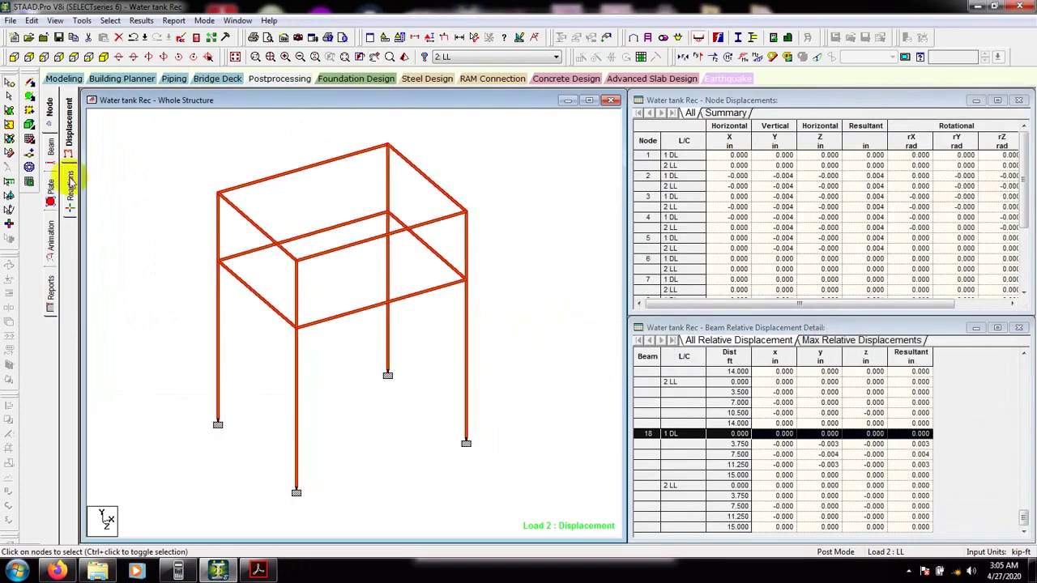
# Step: Open the plate stress diagram settings and look through the Diagrams dialog tabs
pyautogui.click(51, 188)
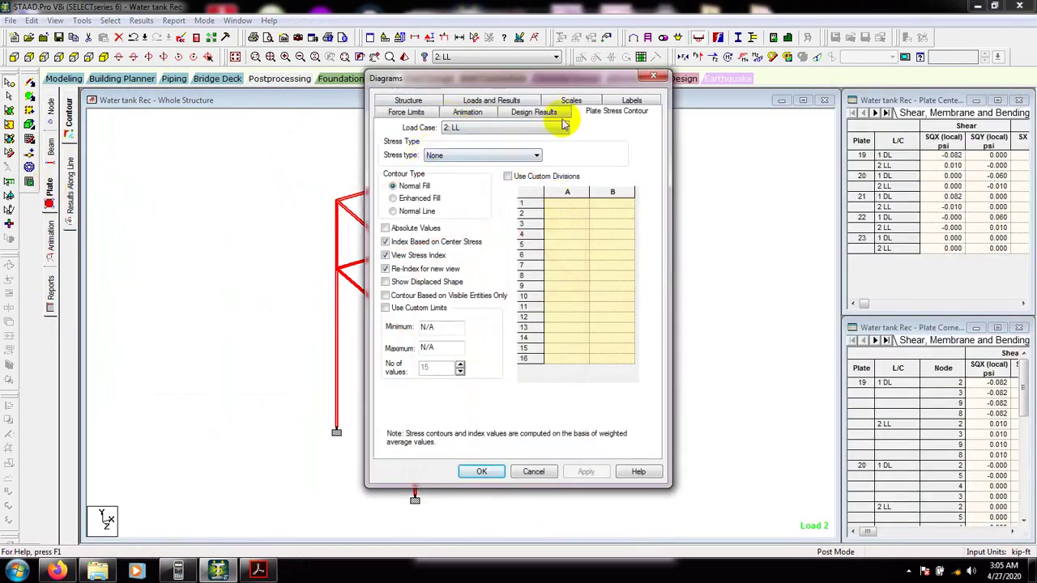
pyautogui.click(407, 114)
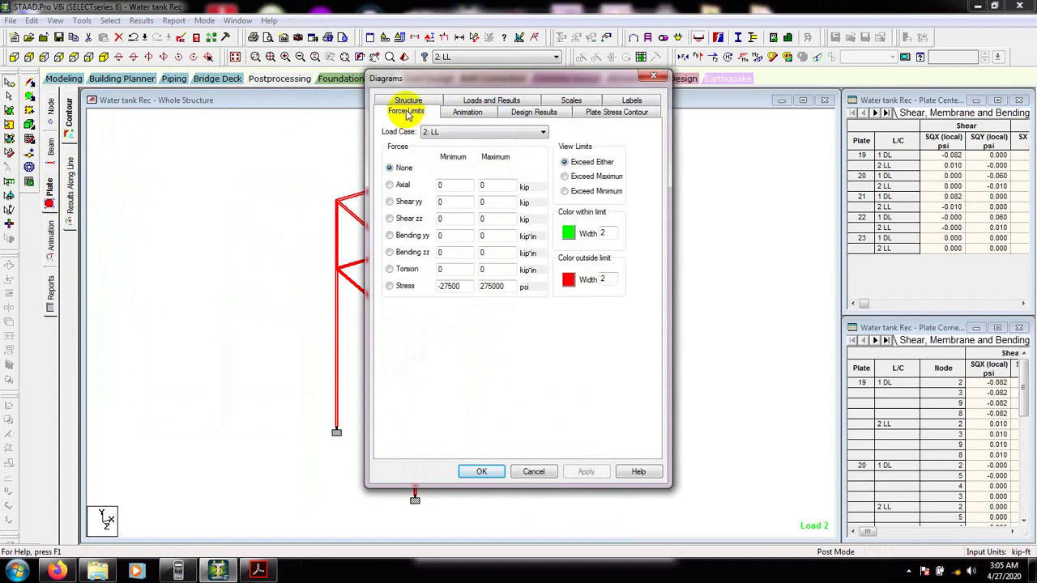
pyautogui.click(414, 102)
pyautogui.click(494, 113)
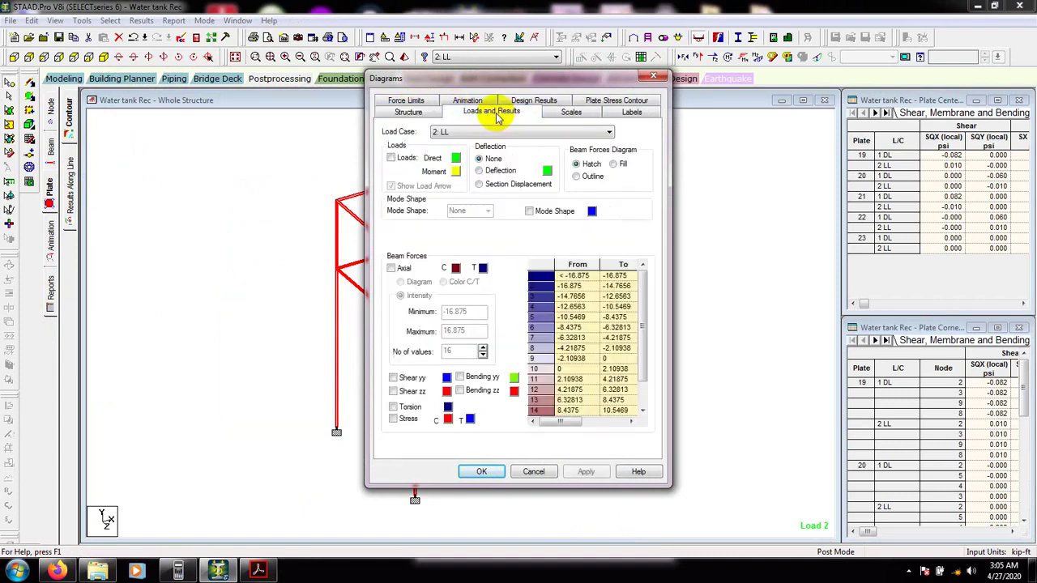
pyautogui.click(571, 114)
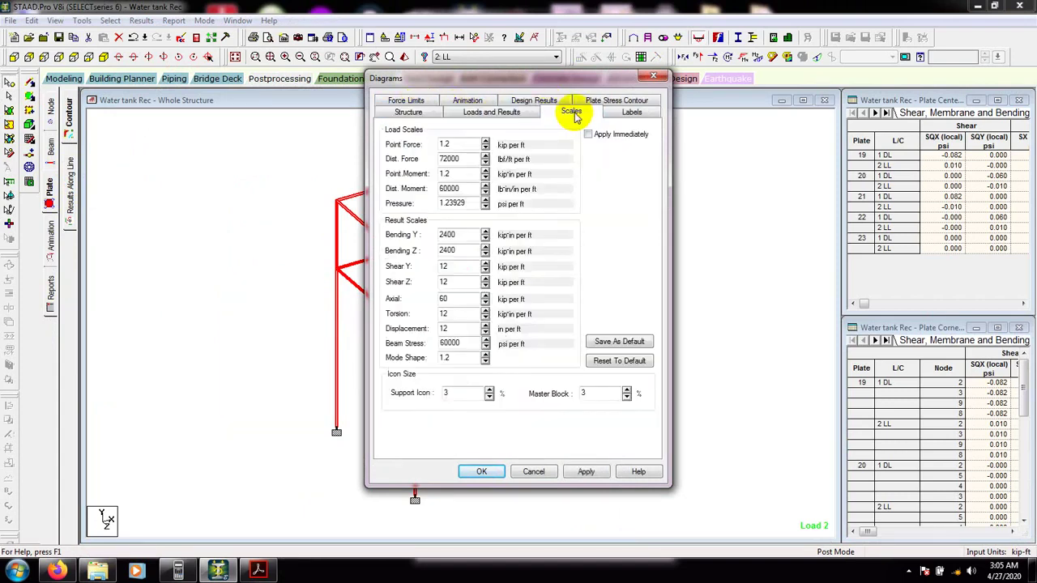
pyautogui.click(616, 103)
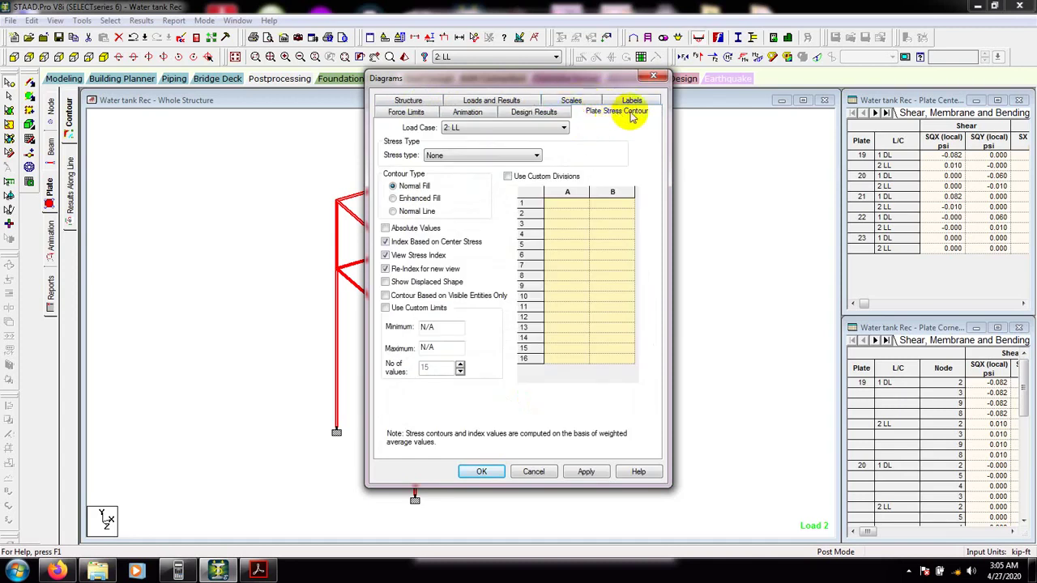
# Step: Set the plate stress contour type to Max Absolute and apply it
pyautogui.click(527, 155)
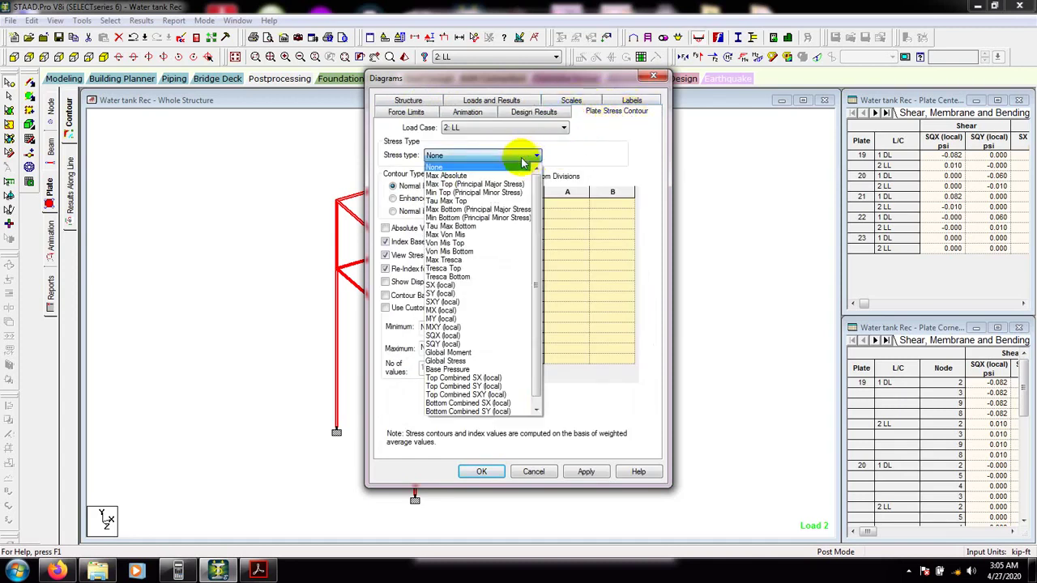
pyautogui.click(458, 176)
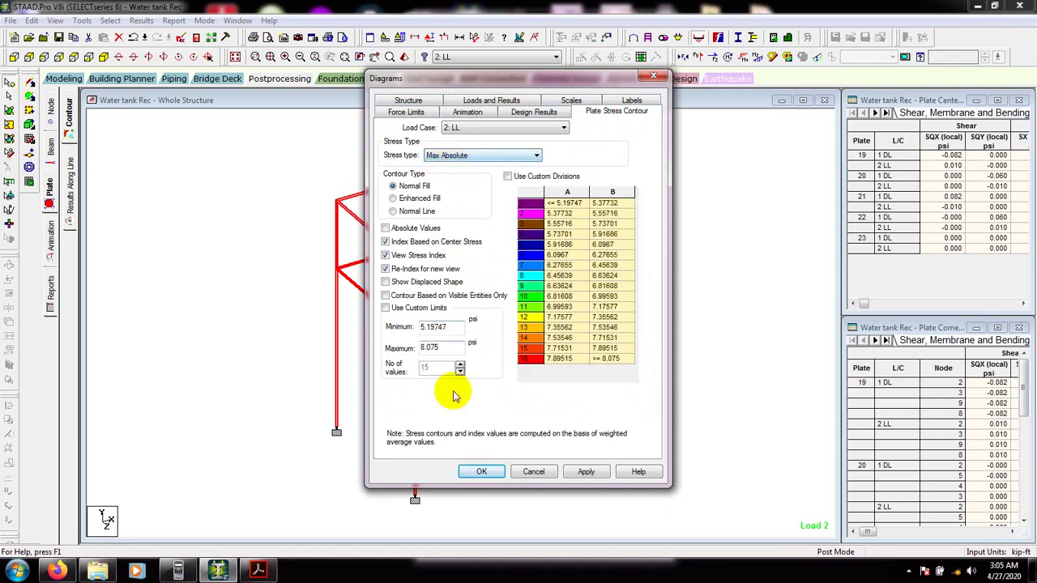
pyautogui.click(585, 473)
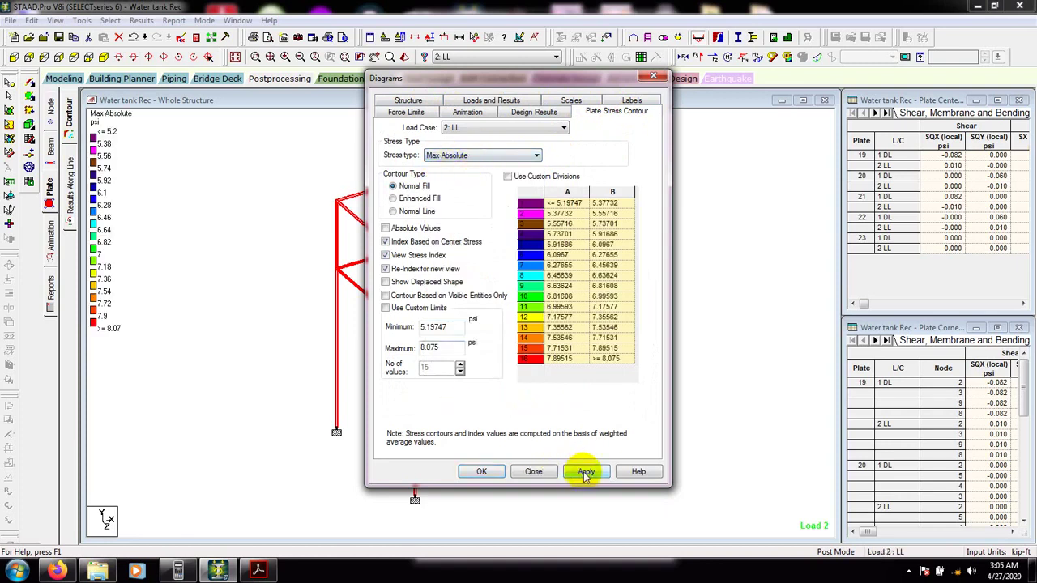
pyautogui.click(480, 471)
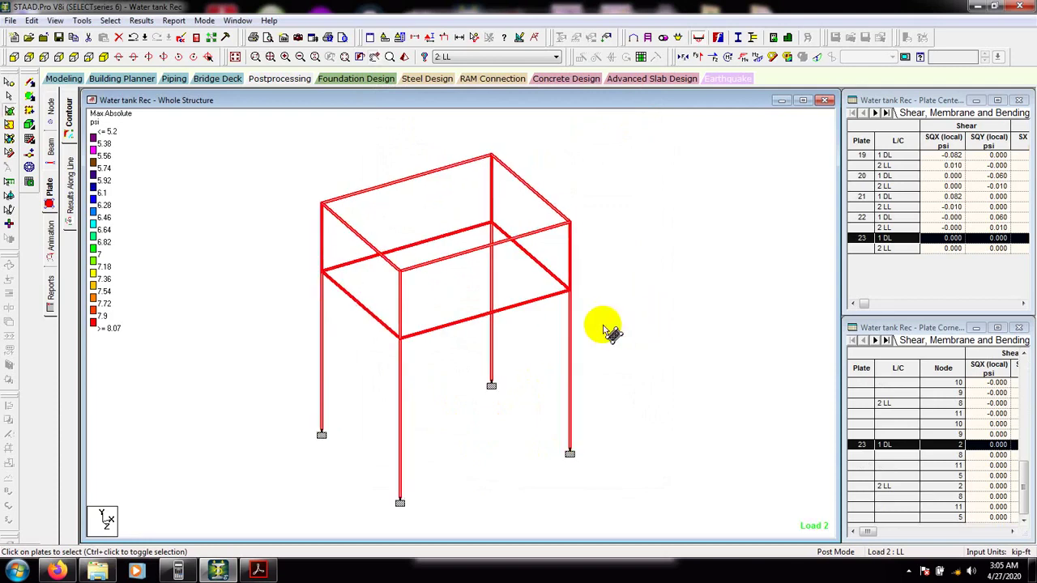
# Step: Inspect the stress contours on front plate 22 and back plate 20
pyautogui.click(487, 262)
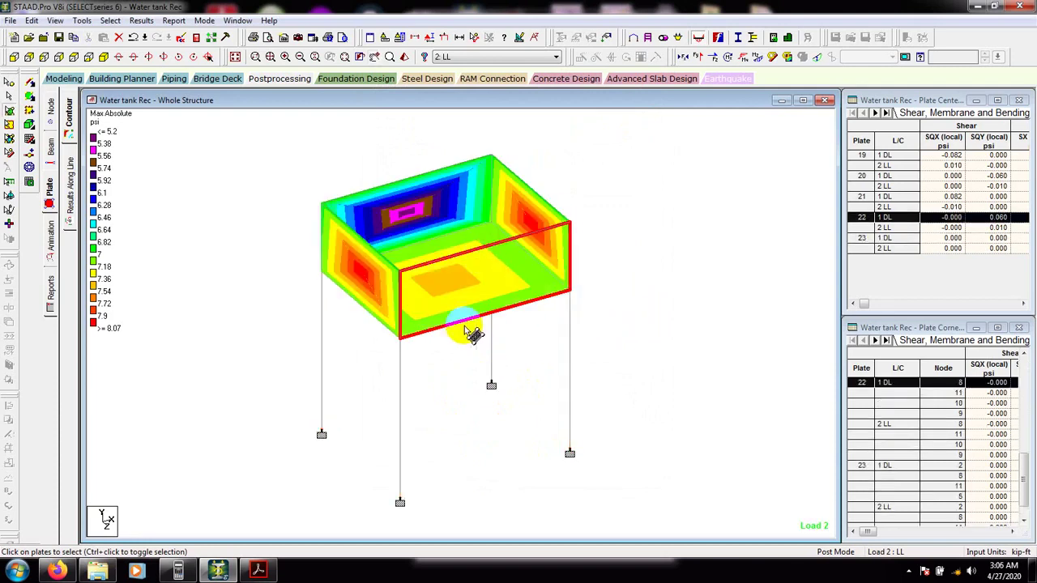
pyautogui.moveTo(474, 331); pyautogui.dragTo(491, 345, button='middle')
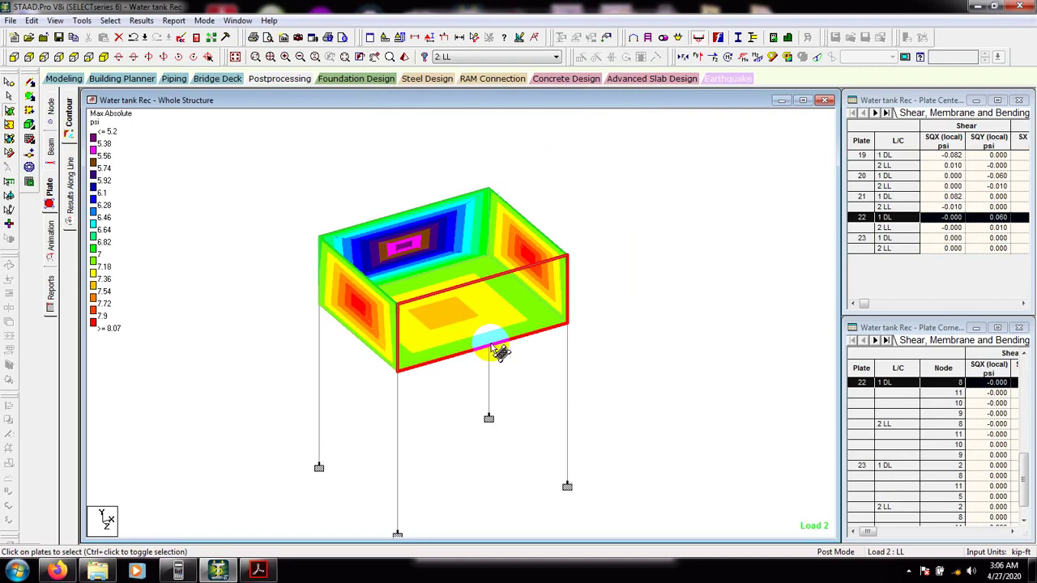
pyautogui.click(459, 316)
pyautogui.click(459, 316)
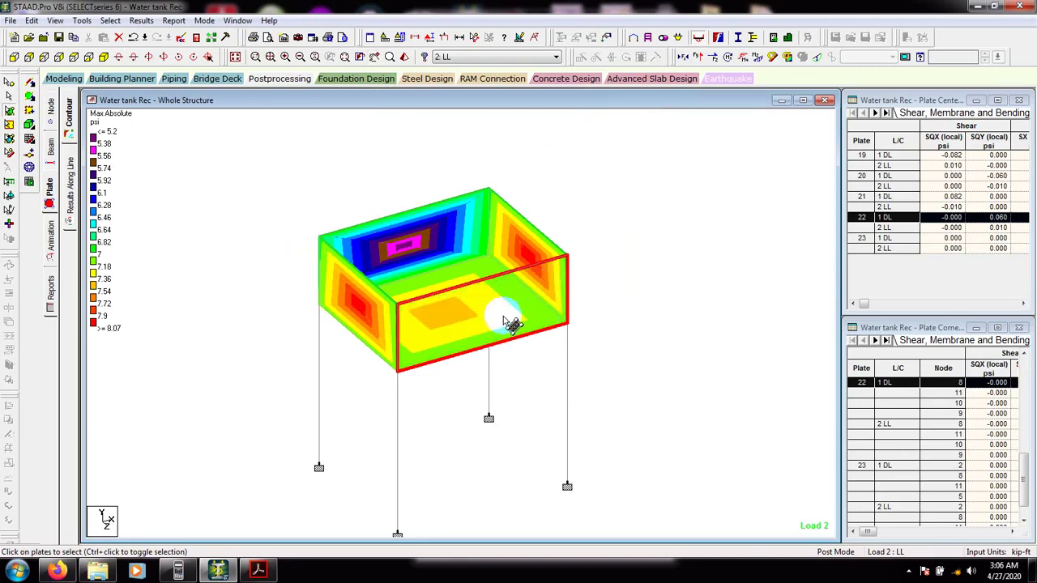
pyautogui.click(430, 256)
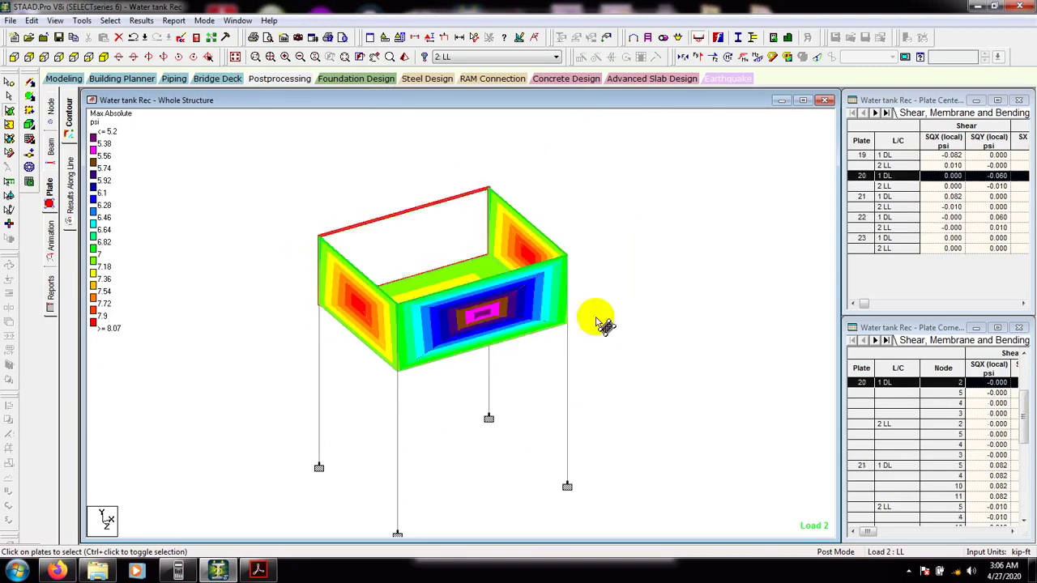
pyautogui.moveTo(648, 312); pyautogui.dragTo(640, 339, button='middle')
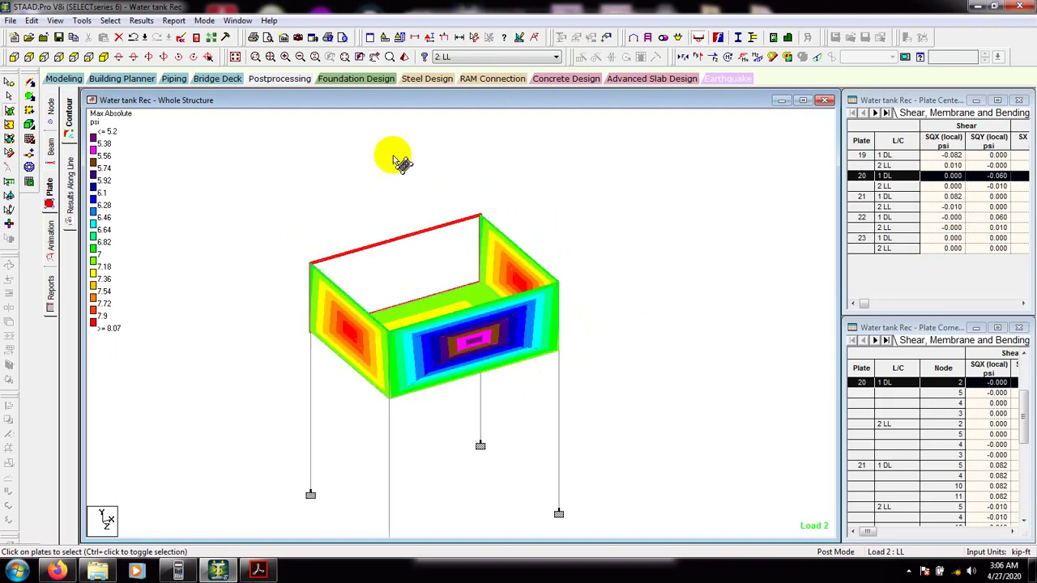
# Step: Select the bottom plate 23 and each tank wall in turn, then clear the selection
pyautogui.click(444, 310)
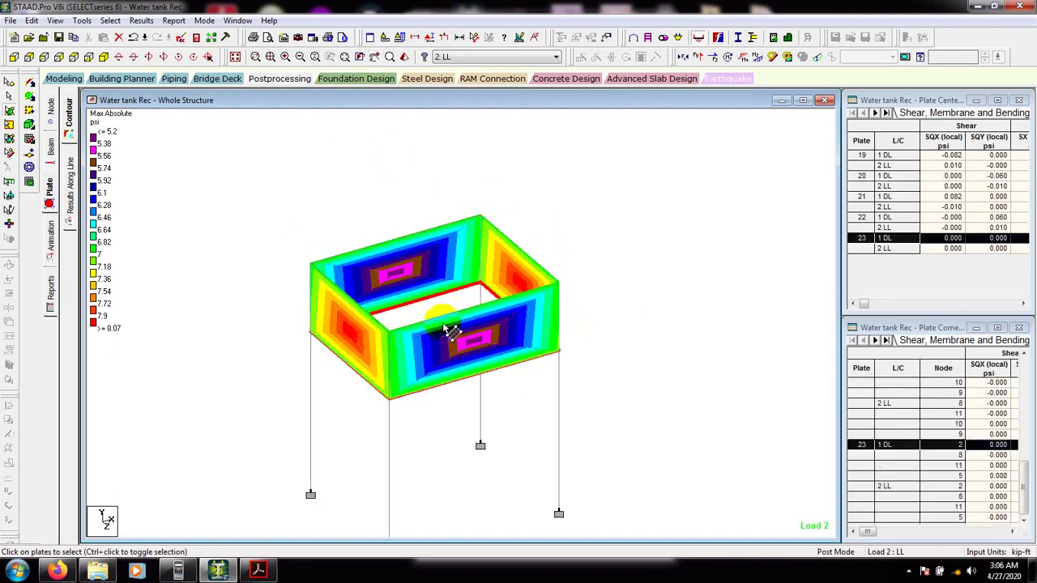
pyautogui.click(519, 283)
pyautogui.click(434, 343)
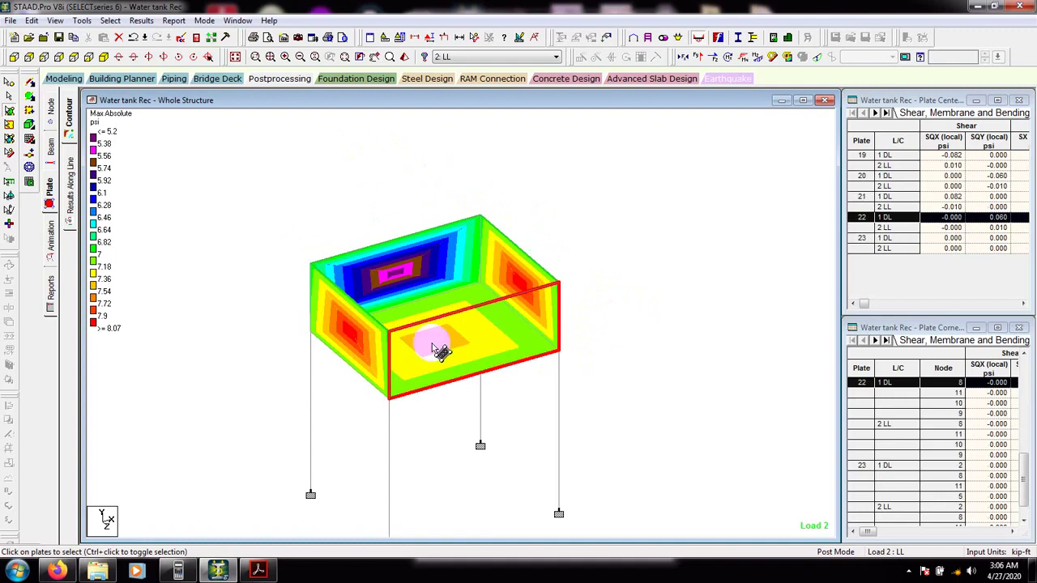
pyautogui.click(359, 343)
pyautogui.click(393, 287)
pyautogui.click(496, 268)
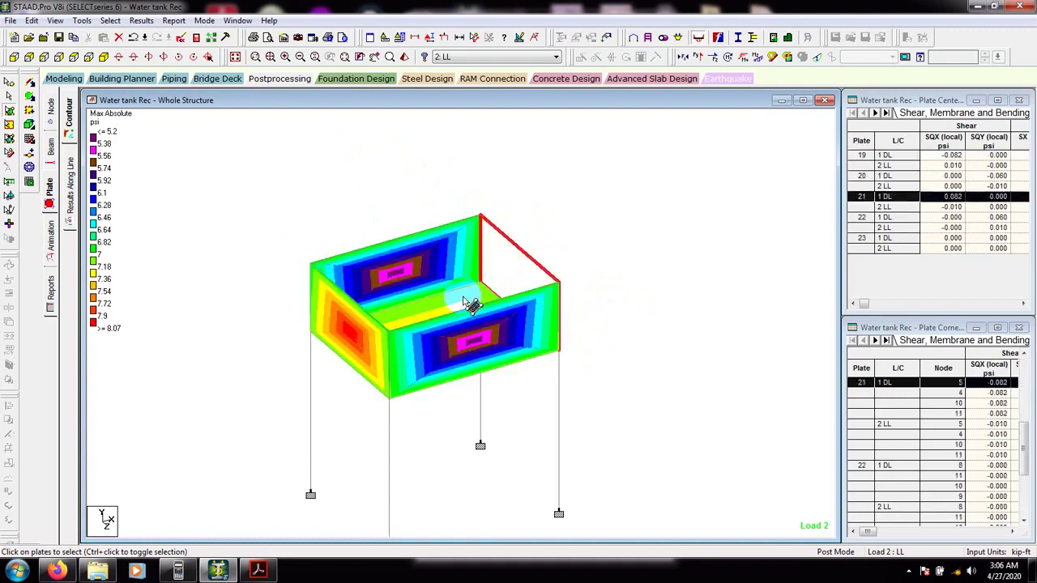
pyautogui.click(464, 301)
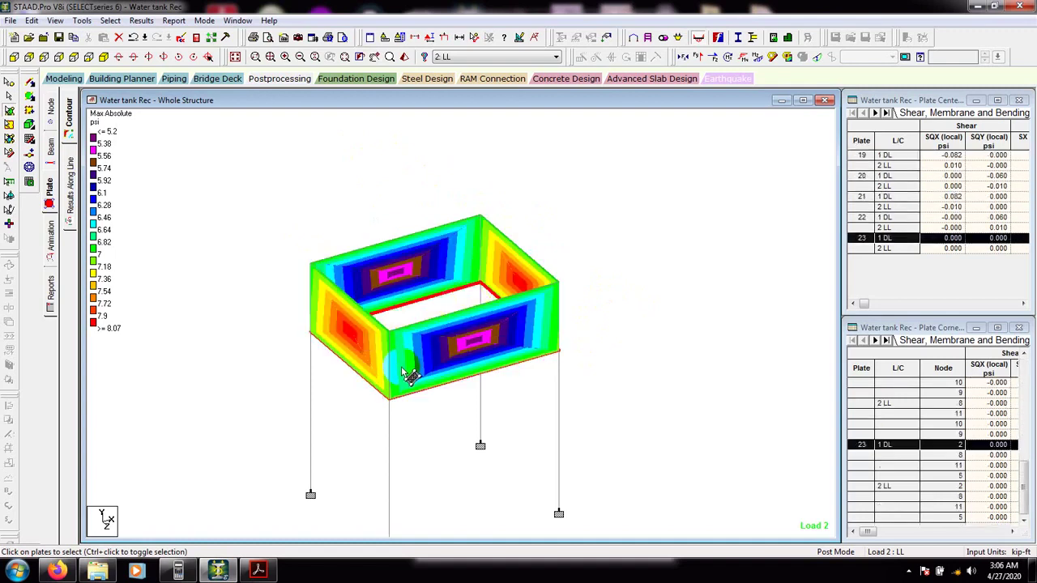
pyautogui.click(247, 158)
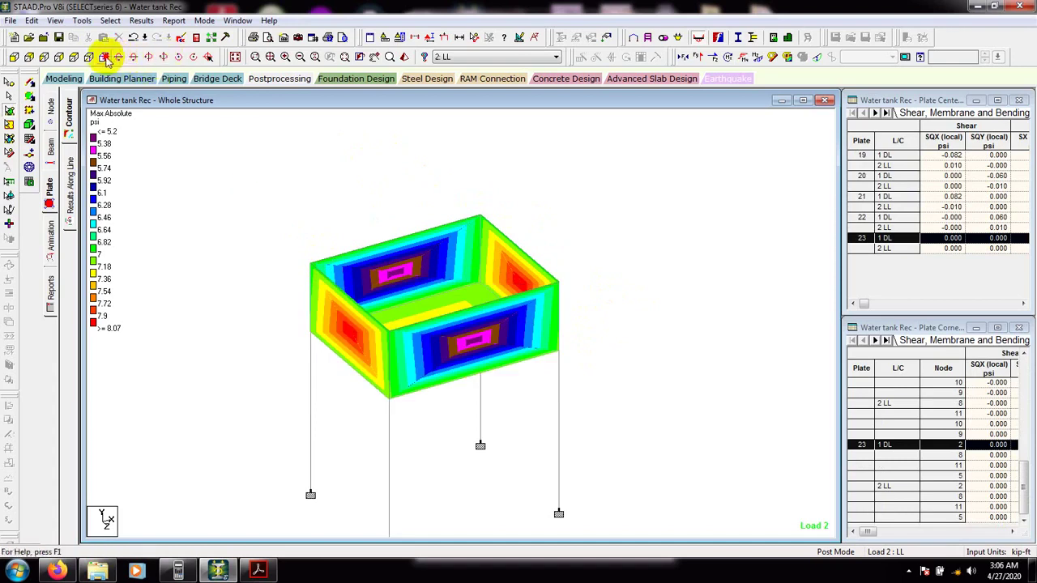
# Step: Rotate the tank view repeatedly to see the wall stress contours from other angles
pyautogui.click(164, 58)
pyautogui.click(165, 58)
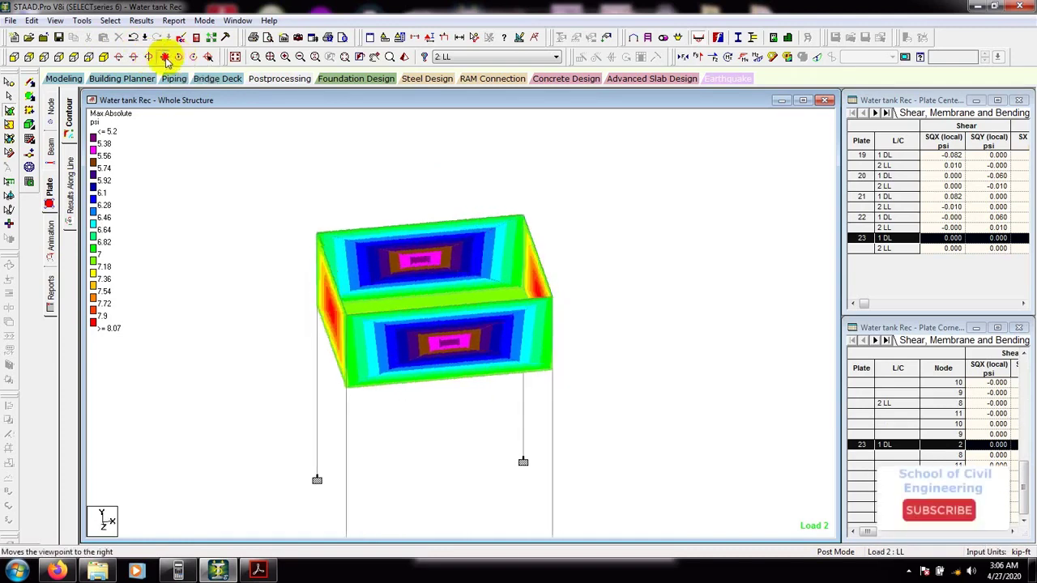
pyautogui.click(164, 57)
pyautogui.click(164, 58)
pyautogui.click(165, 57)
pyautogui.click(164, 58)
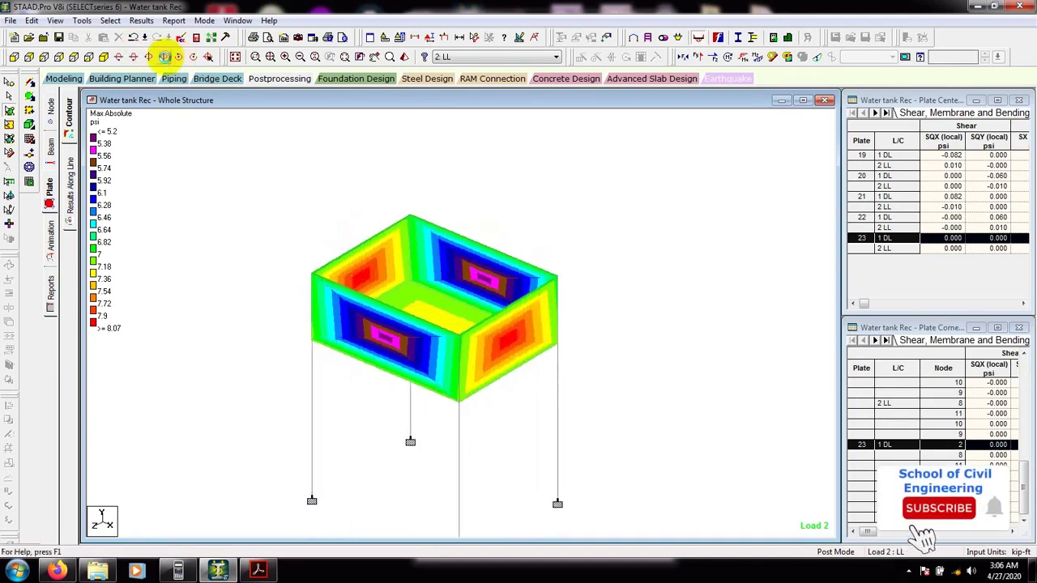
pyautogui.click(164, 57)
pyautogui.click(165, 57)
pyautogui.click(165, 57)
pyautogui.click(165, 58)
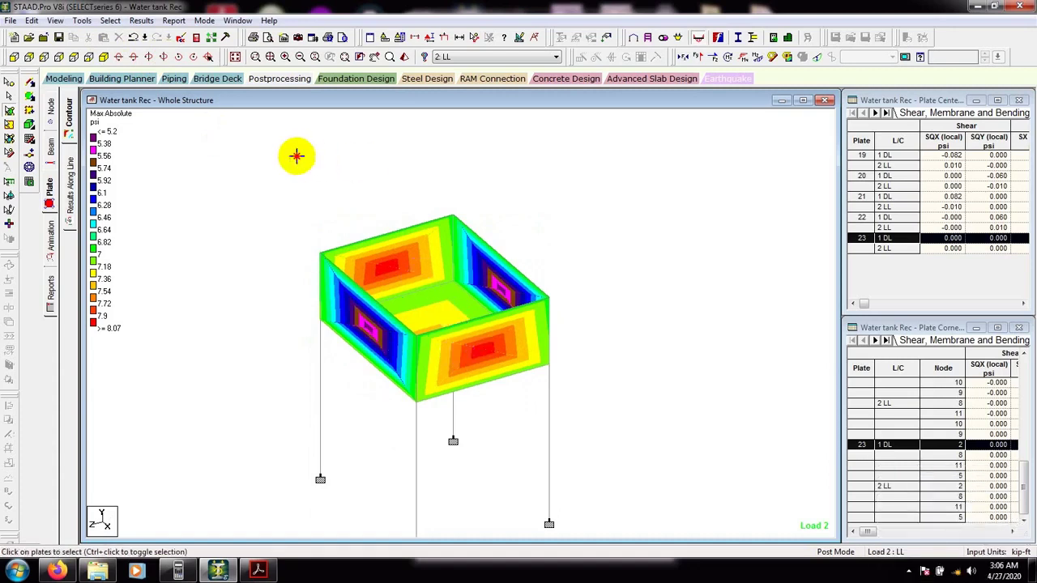
pyautogui.click(104, 57)
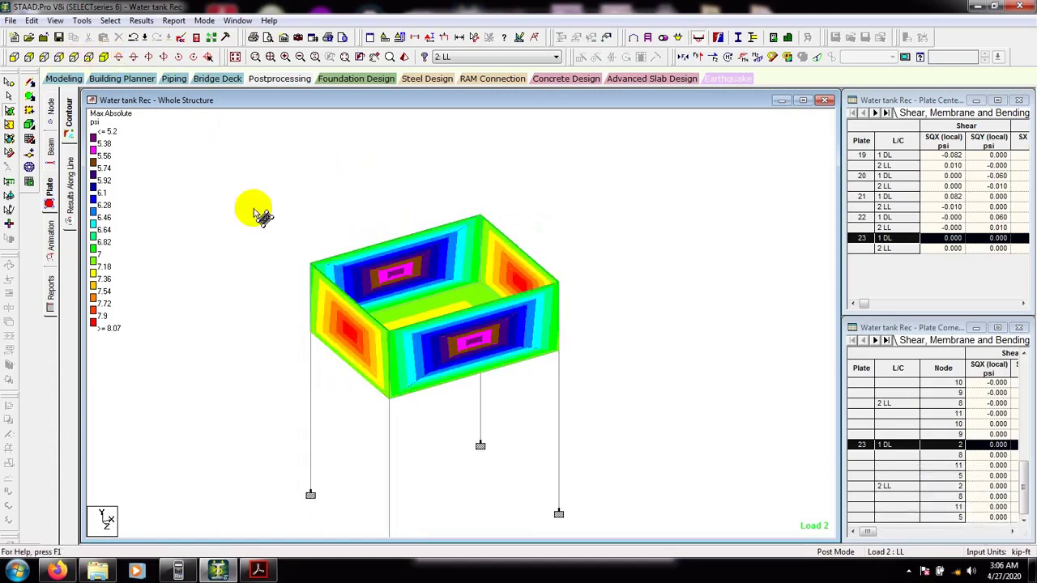